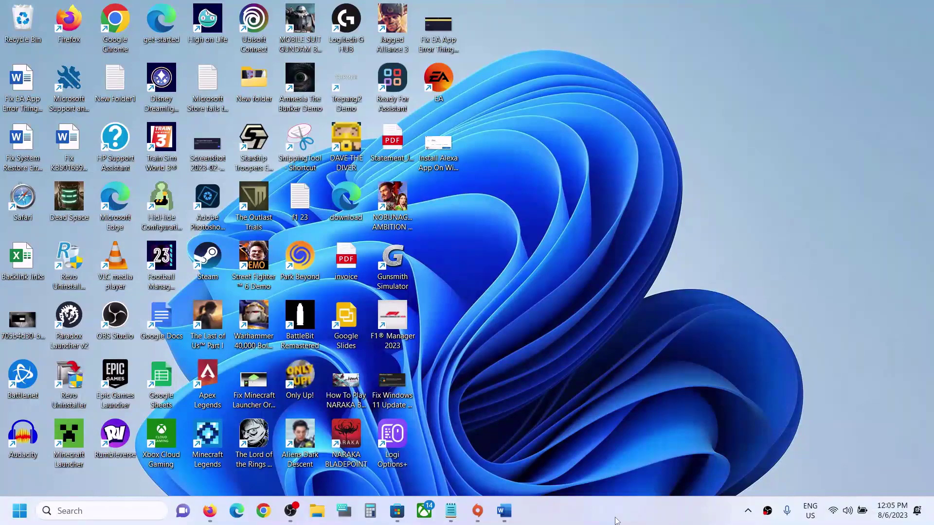
{"action": "left_click", "coordinate": [504, 511]}
{"action": "scroll", "coordinate": [536, 231], "scroll_direction": "up", "scroll_amount": 2}
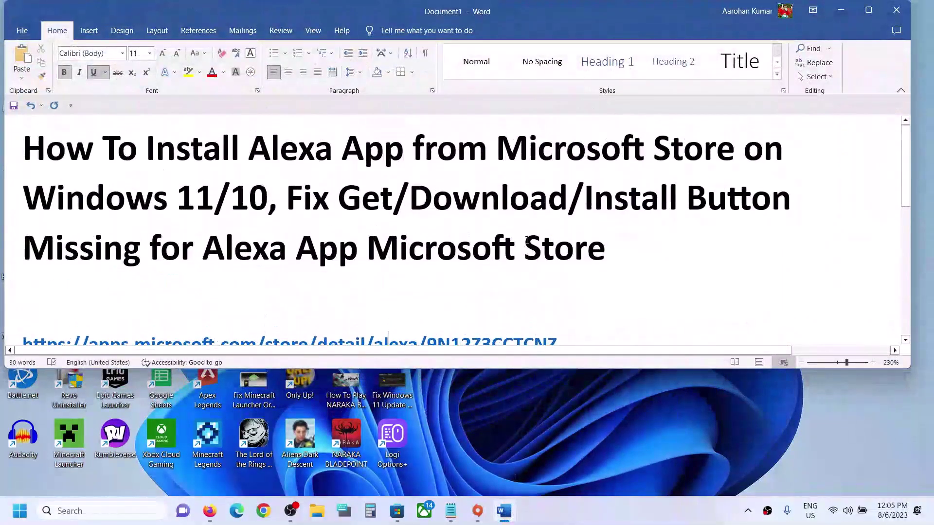
{"action": "left_click", "coordinate": [565, 313]}
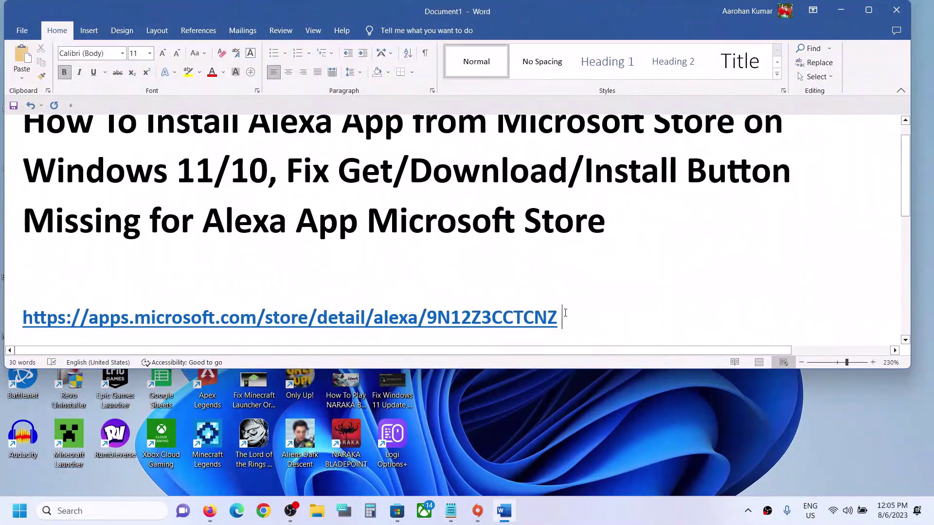
{"action": "triple_click", "coordinate": [565, 313]}
{"action": "key", "text": "ctrl+c"}
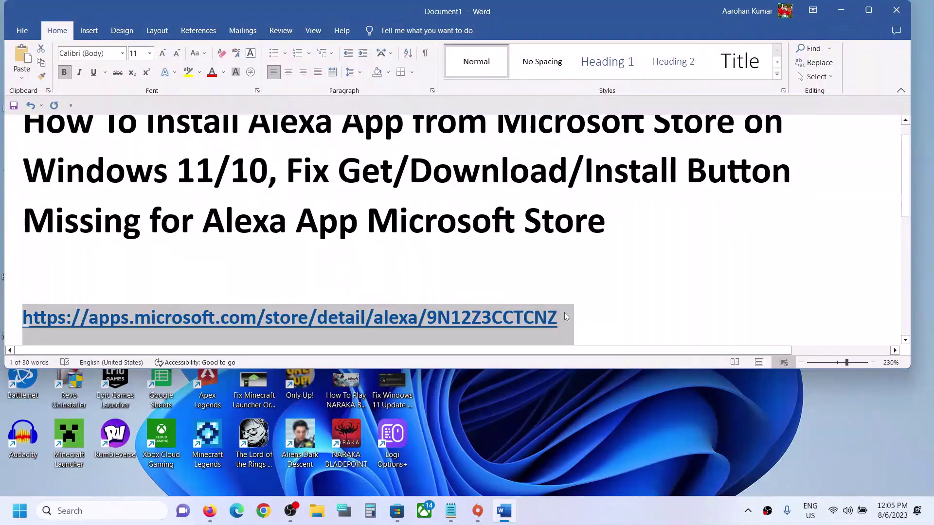
Switch to Chrome, maximize its window and load the copied Alexa store link.
{"action": "left_click", "coordinate": [265, 511]}
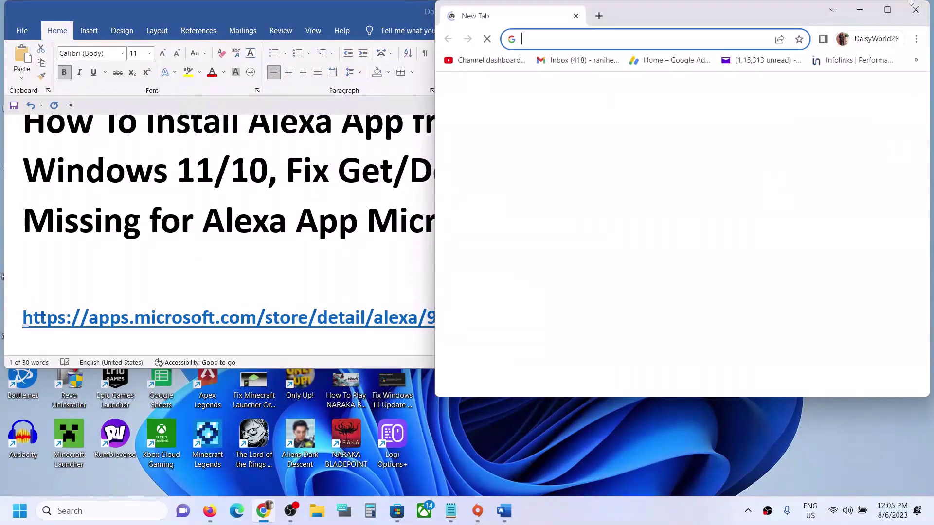
{"action": "left_click", "coordinate": [888, 10]}
{"action": "key", "text": "ctrl+v"}
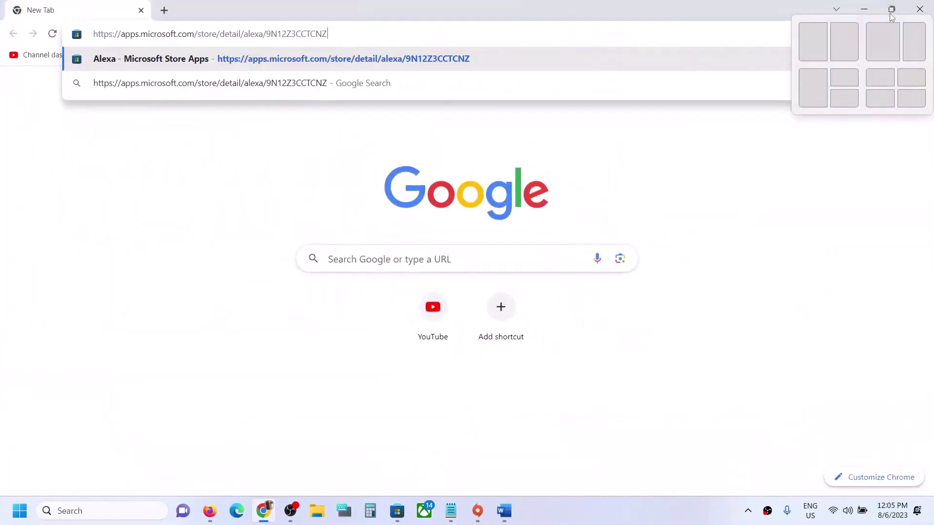
{"action": "key", "text": "Return"}
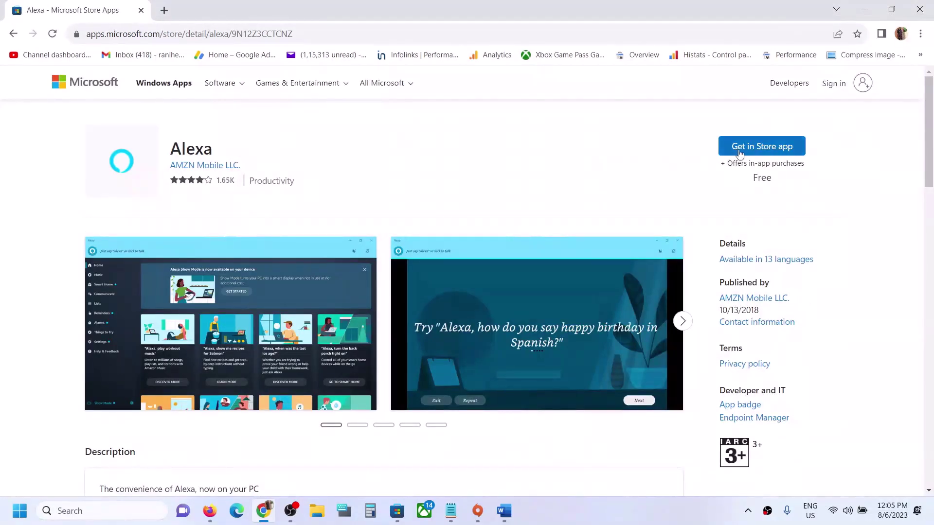
Open the Alexa listing in Microsoft Store from the web page and start getting the app.
{"action": "left_click", "coordinate": [776, 151]}
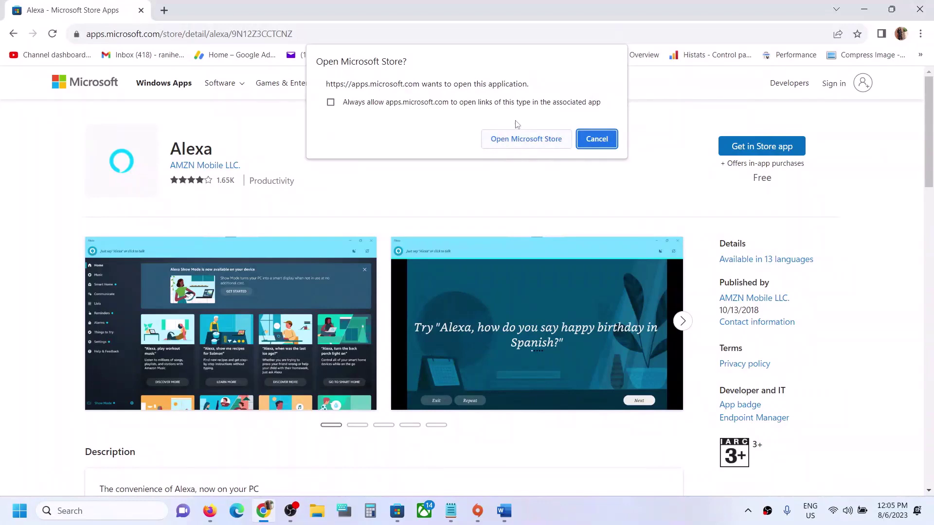
{"action": "left_click", "coordinate": [507, 141]}
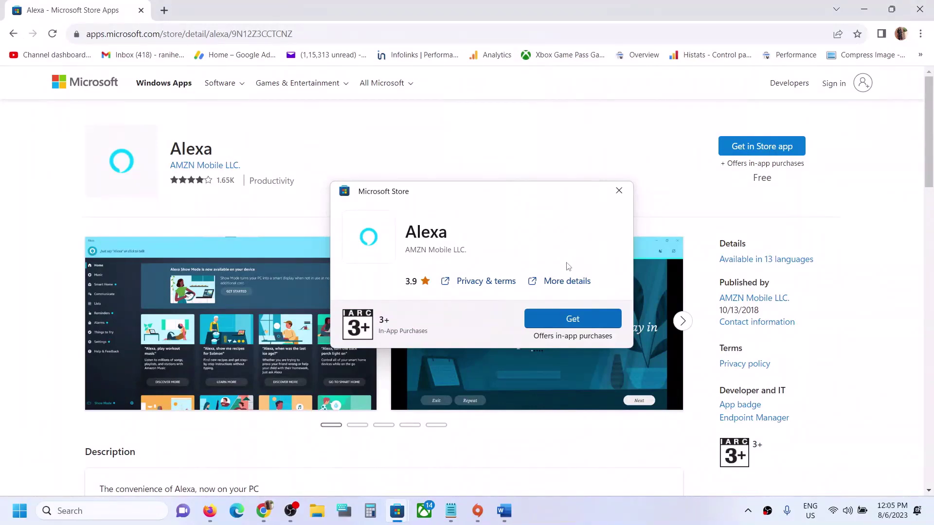
{"action": "left_click", "coordinate": [574, 322]}
Switch to Word and review the notes on the missing Get/Download/Install button and on updating Microsoft Store.
{"action": "left_click", "coordinate": [504, 511]}
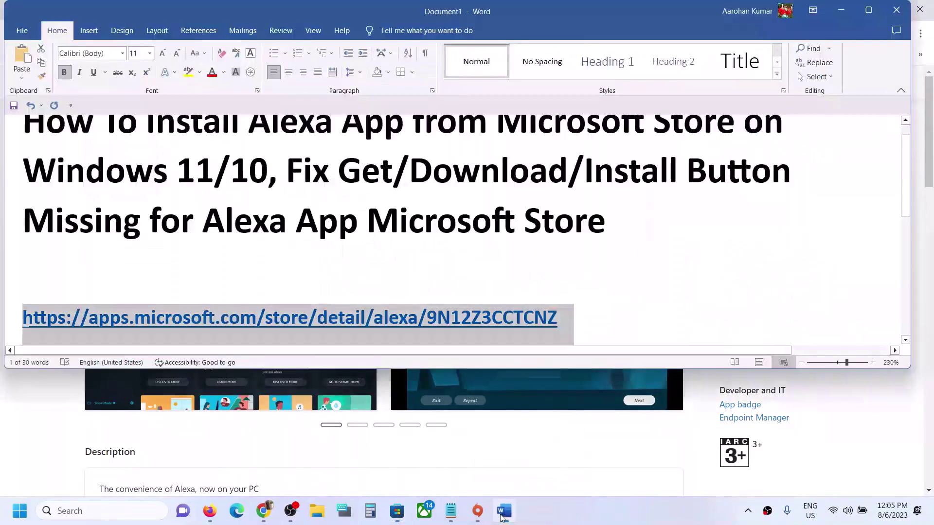
{"action": "left_click_drag", "start_coordinate": [337, 173], "coordinate": [614, 185]}
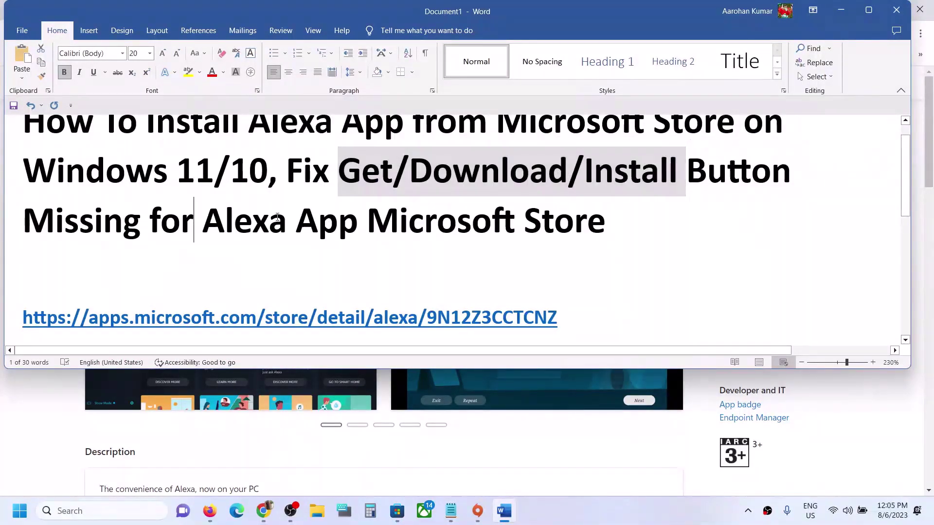
{"action": "left_click_drag", "start_coordinate": [194, 228], "coordinate": [517, 225]}
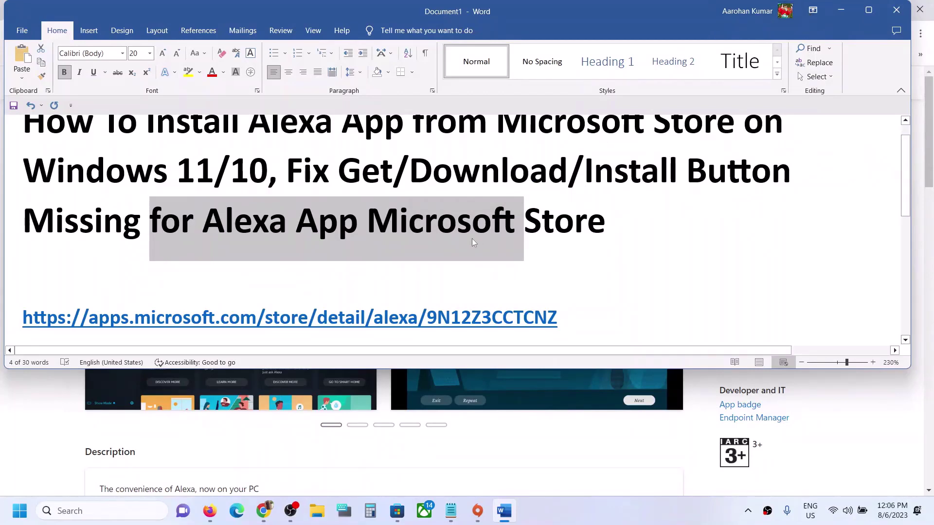
{"action": "scroll", "coordinate": [472, 239], "scroll_direction": "down", "scroll_amount": 3}
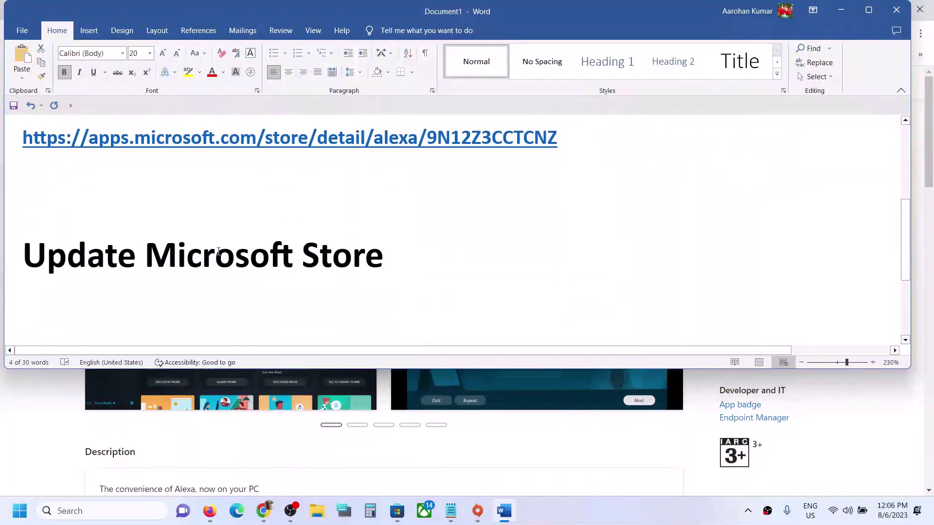
{"action": "left_click_drag", "start_coordinate": [218, 252], "coordinate": [384, 258]}
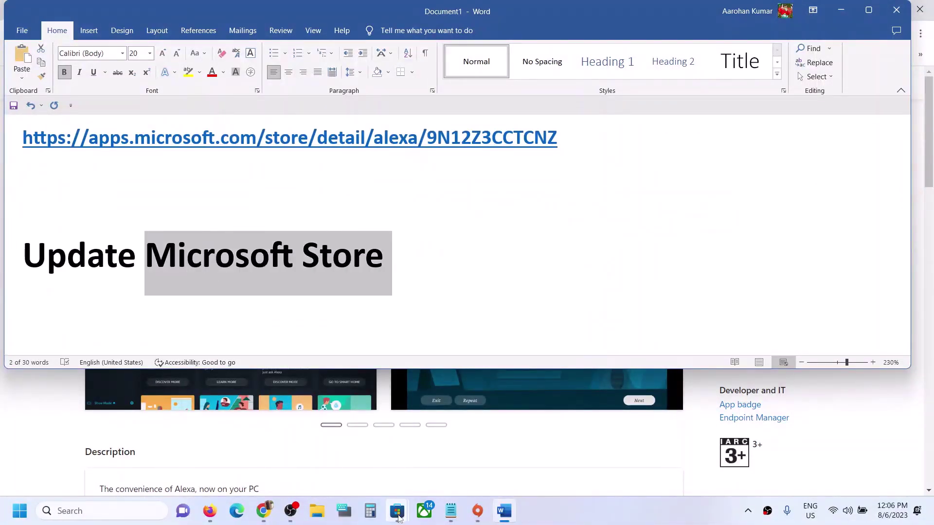
Switch to Microsoft Store, examine the updates and downloads in the Library, and minimize the Store window.
{"action": "left_click", "coordinate": [397, 511]}
{"action": "left_click", "coordinate": [354, 451]}
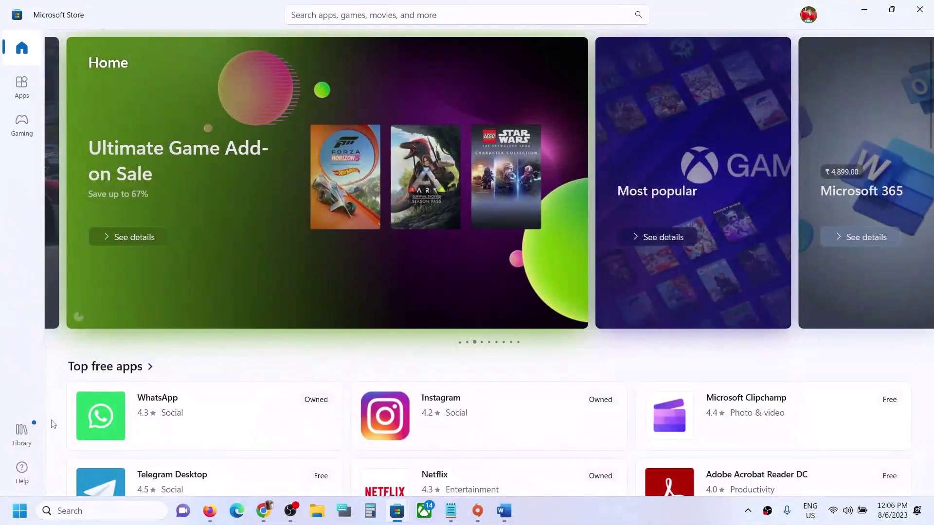
{"action": "left_click", "coordinate": [22, 434]}
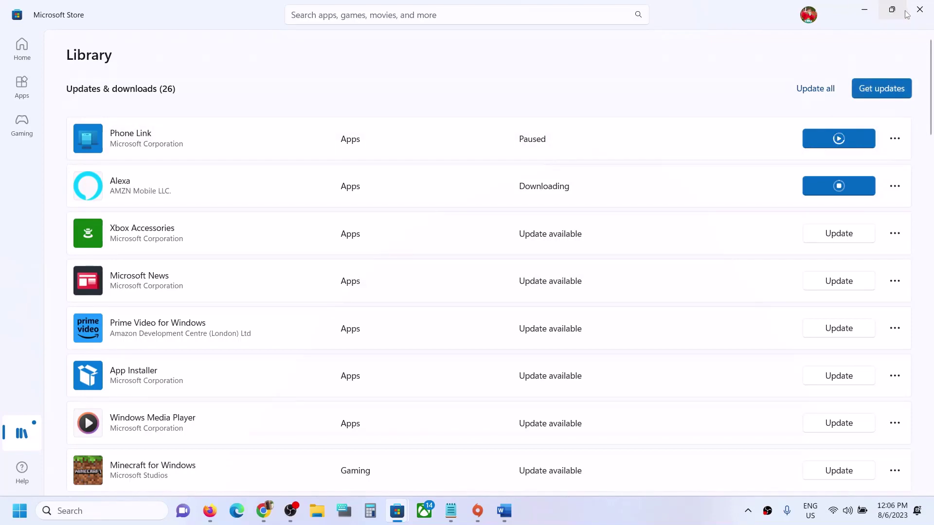
{"action": "left_click", "coordinate": [869, 13]}
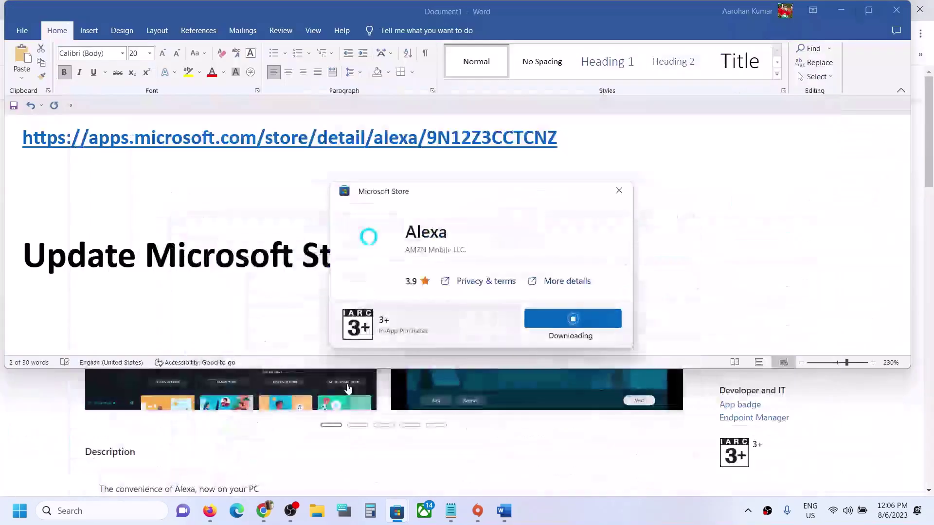
Reset the Microsoft Store by finding and running the wsreset command from Windows search.
{"action": "mouse_move", "coordinate": [394, 506]}
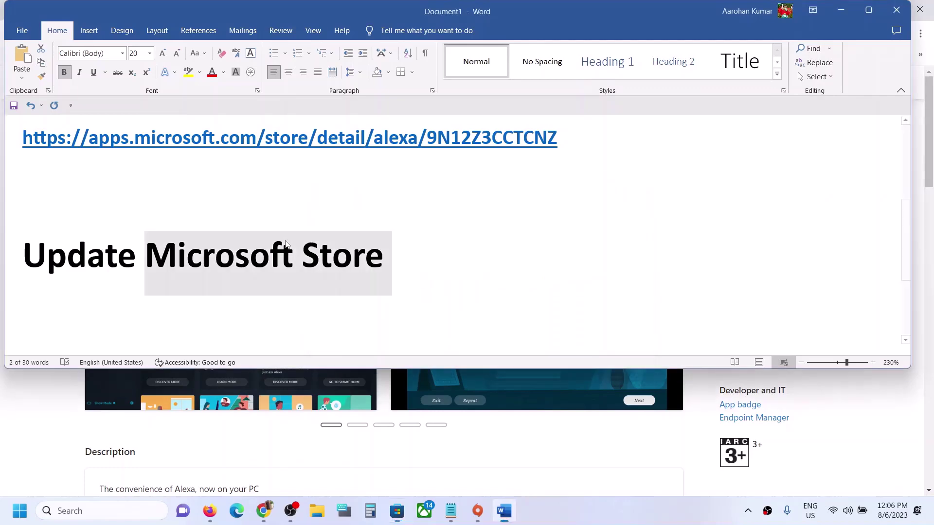
{"action": "scroll", "coordinate": [354, 209], "scroll_direction": "up", "scroll_amount": 3}
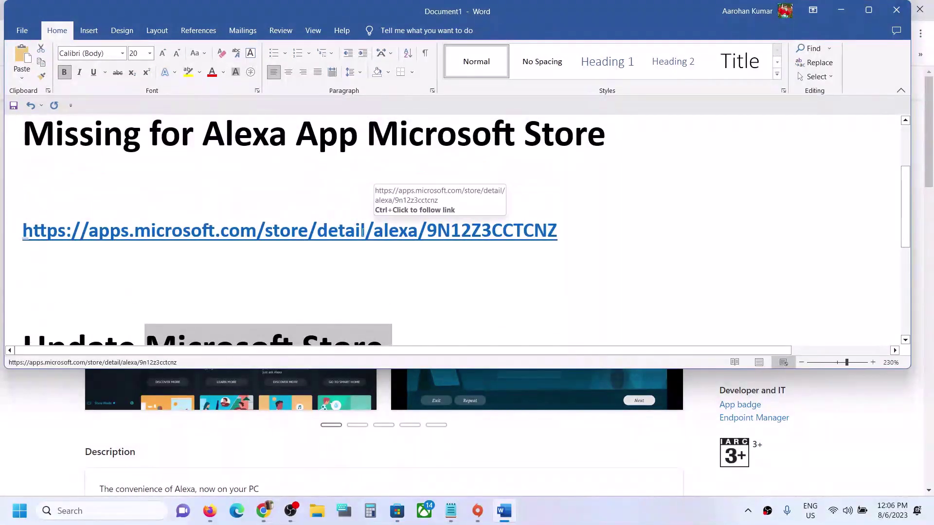
{"action": "scroll", "coordinate": [354, 234], "scroll_direction": "down", "scroll_amount": 2}
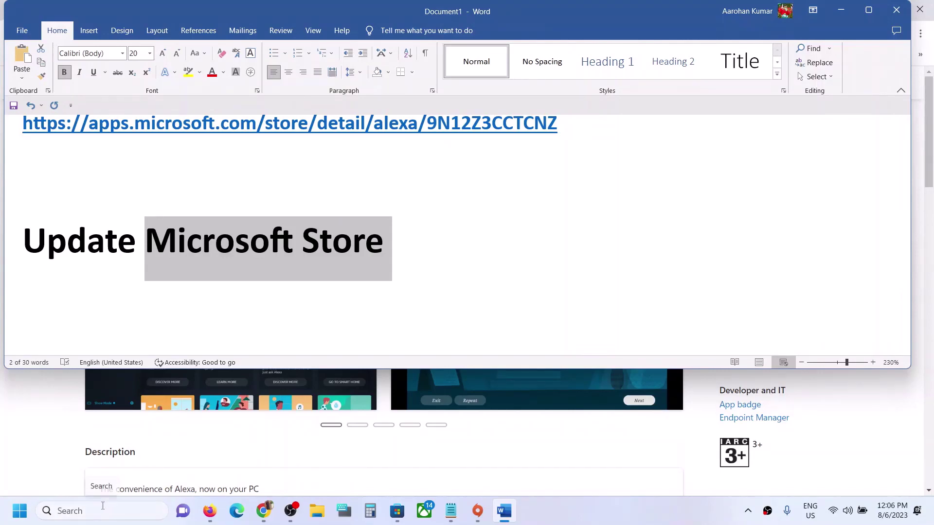
{"action": "left_click", "coordinate": [103, 506]}
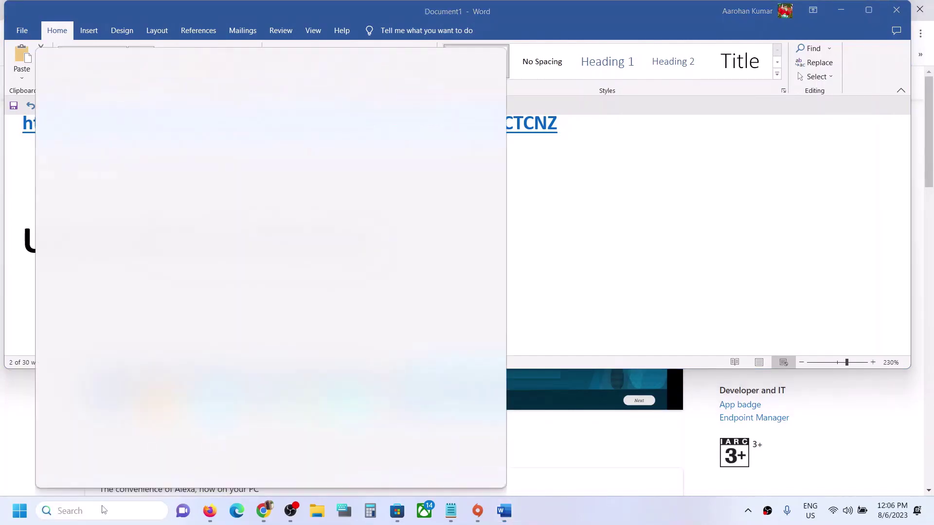
{"action": "type", "text": "wsres"}
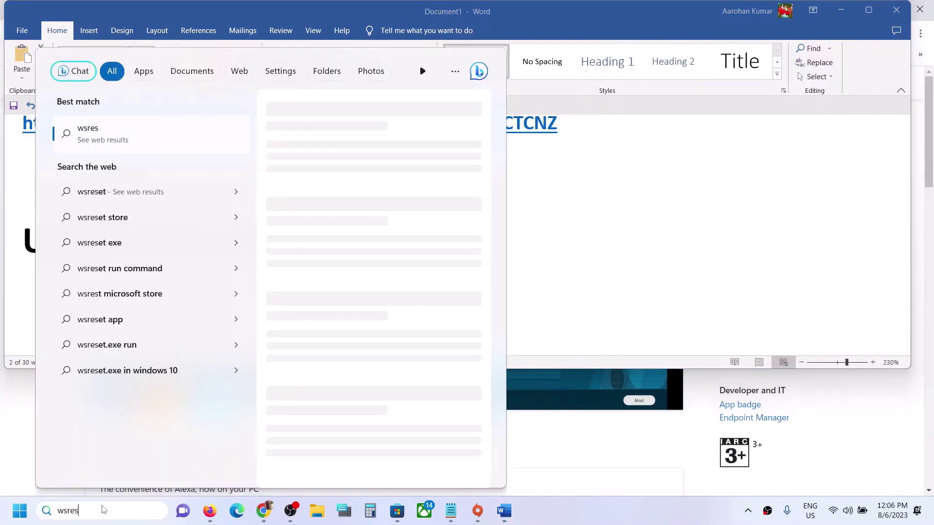
{"action": "type", "text": "et"}
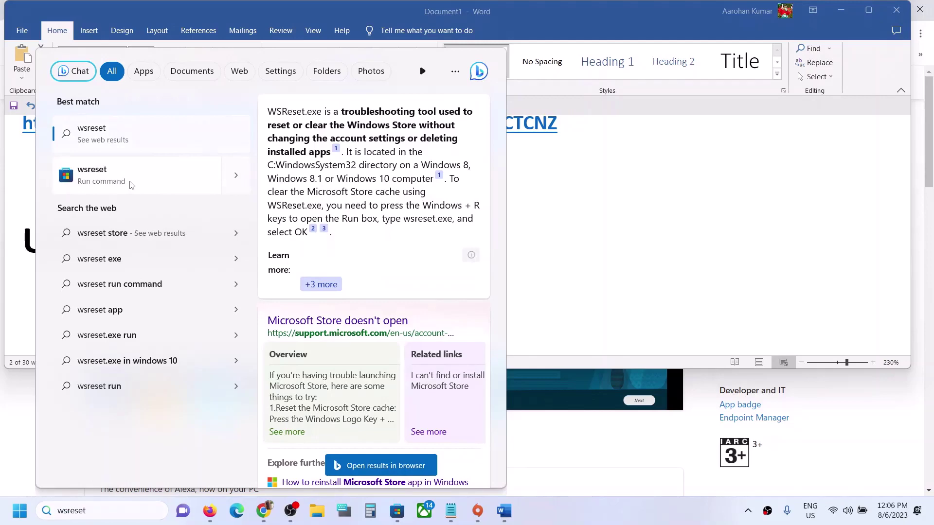
{"action": "left_click", "coordinate": [131, 185]}
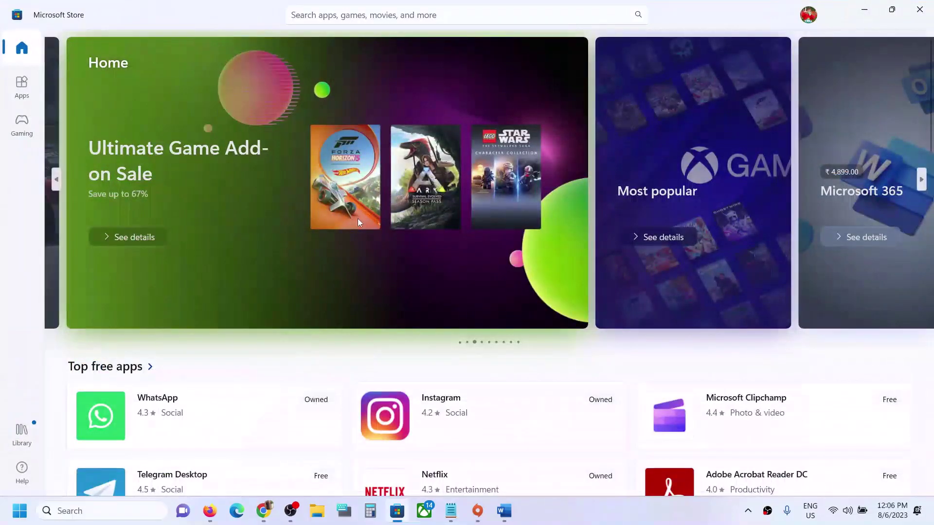
Return to the Alexa page in Chrome and open its listing in Microsoft Store again.
{"action": "left_click", "coordinate": [273, 515]}
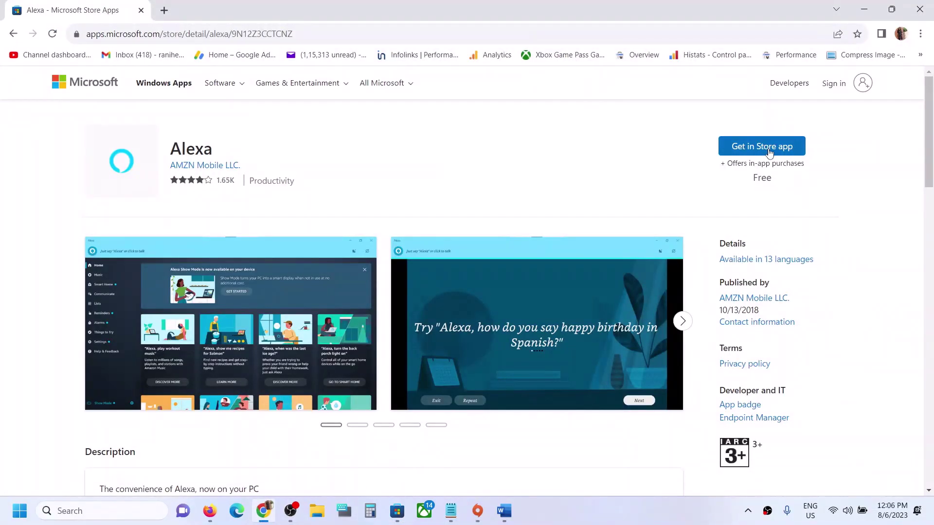
{"action": "left_click", "coordinate": [769, 153]}
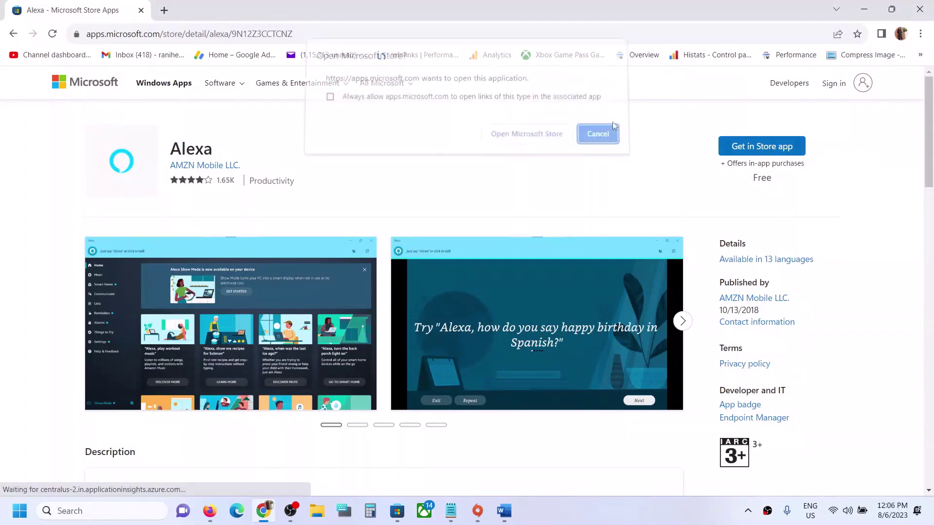
{"action": "left_click", "coordinate": [505, 143]}
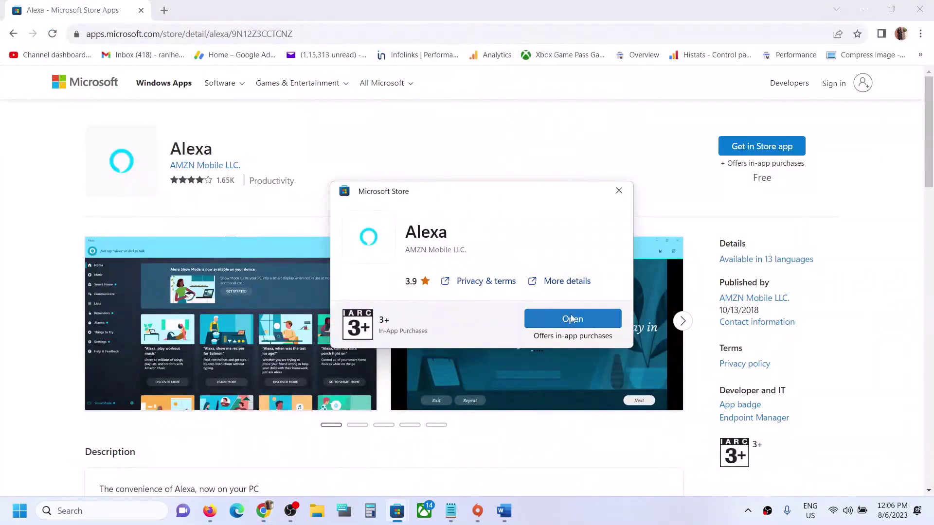
{"action": "left_click", "coordinate": [572, 319]}
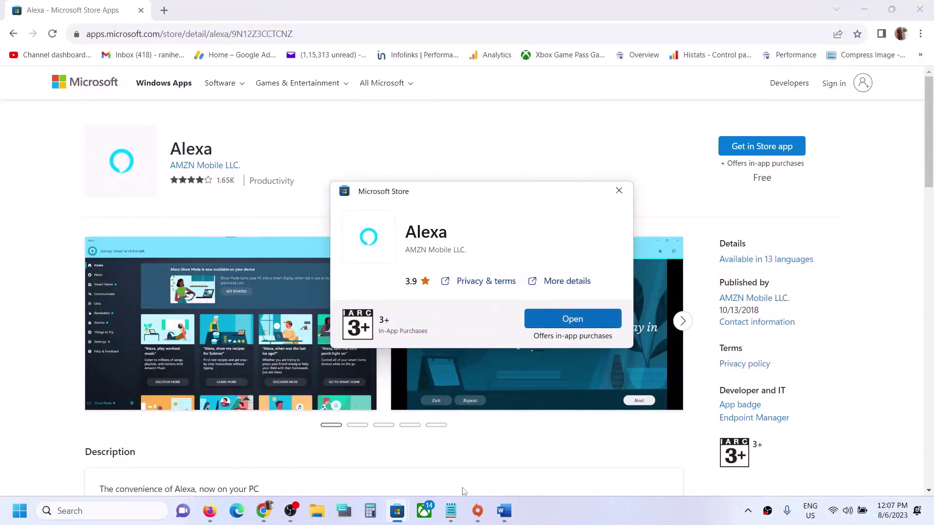
Switch to Word and highlight the note "Update Windows to the latest version".
{"action": "left_click", "coordinate": [501, 513]}
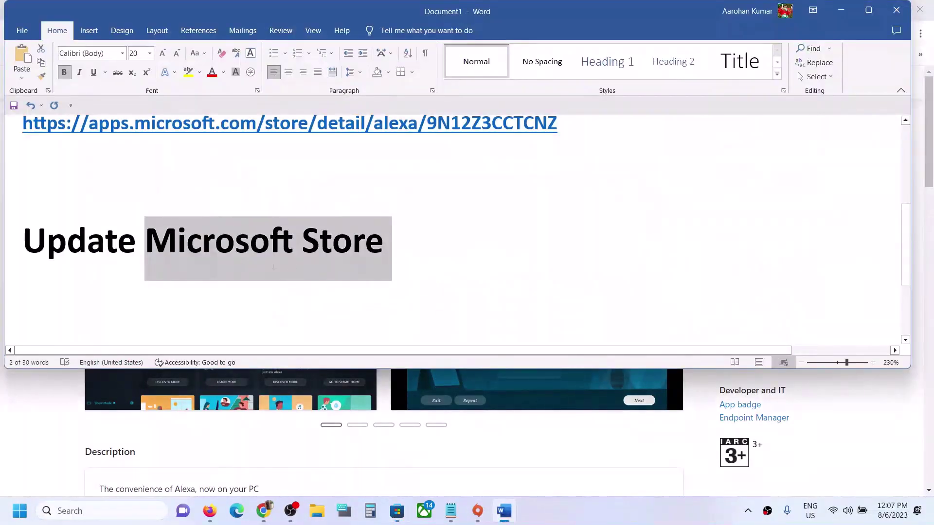
{"action": "scroll", "coordinate": [273, 267], "scroll_direction": "down", "scroll_amount": 3}
{"action": "left_click_drag", "start_coordinate": [99, 241], "coordinate": [528, 278]}
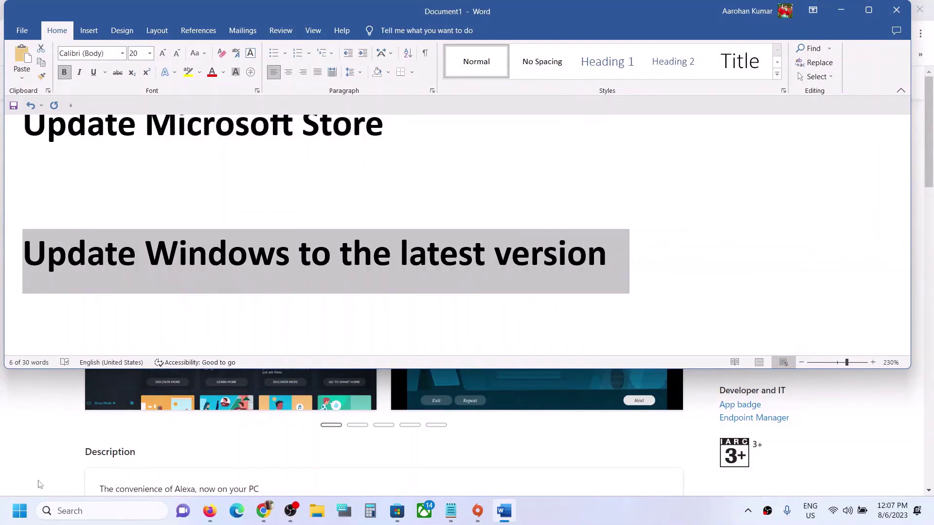
Open Windows Update in the Settings app and check for updates.
{"action": "left_click", "coordinate": [25, 512]}
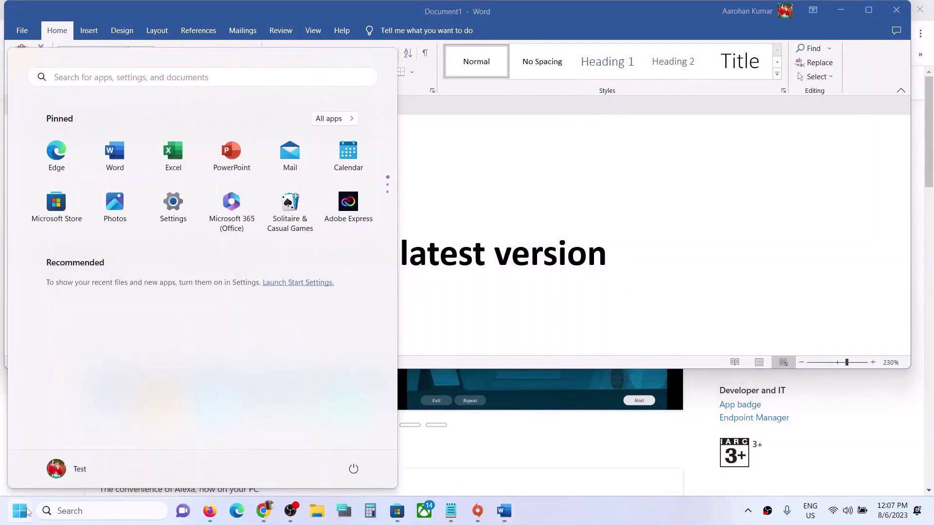
{"action": "left_click", "coordinate": [173, 202]}
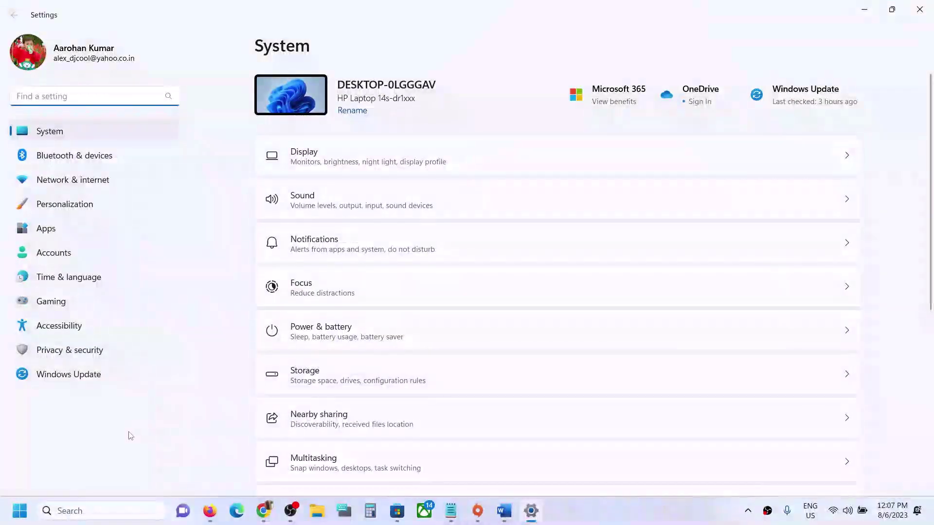
{"action": "left_click", "coordinate": [133, 374]}
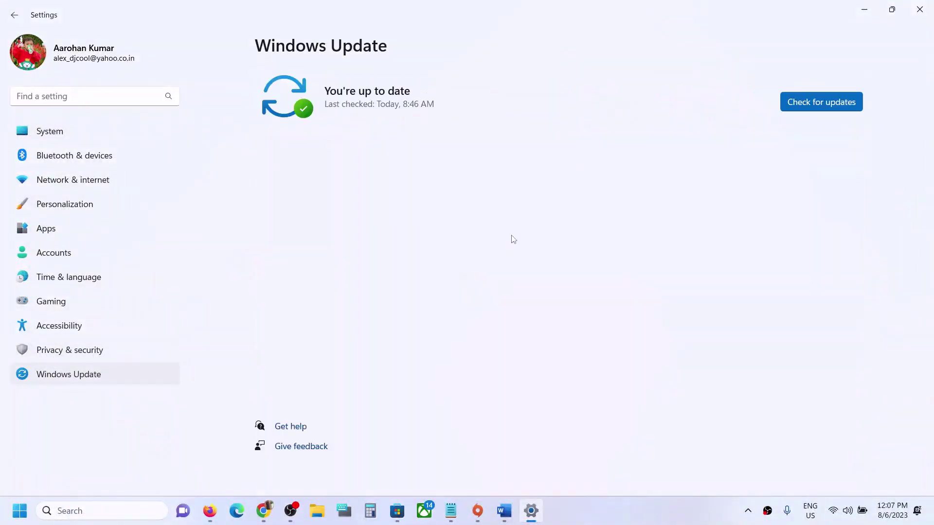
{"action": "left_click", "coordinate": [809, 99]}
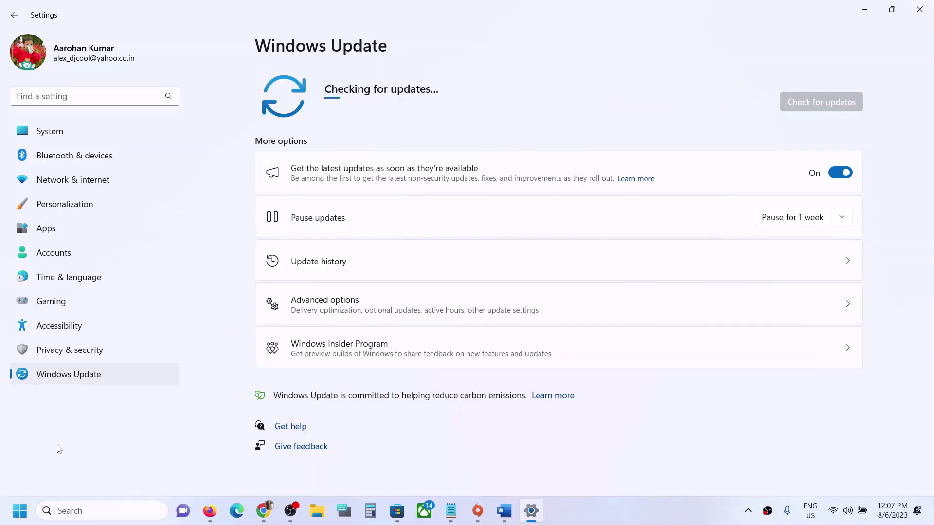
{"action": "left_click", "coordinate": [20, 511]}
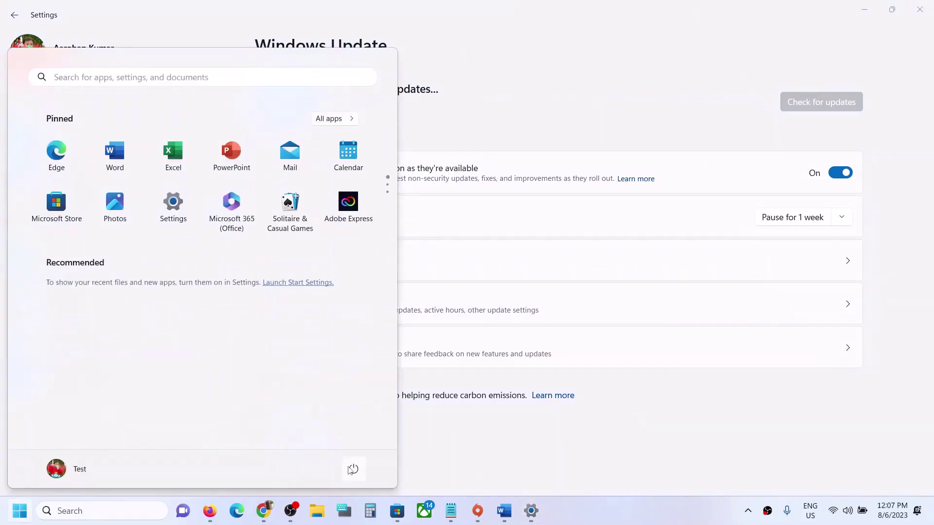
{"action": "left_click", "coordinate": [354, 468]}
{"action": "key", "text": "Escape"}
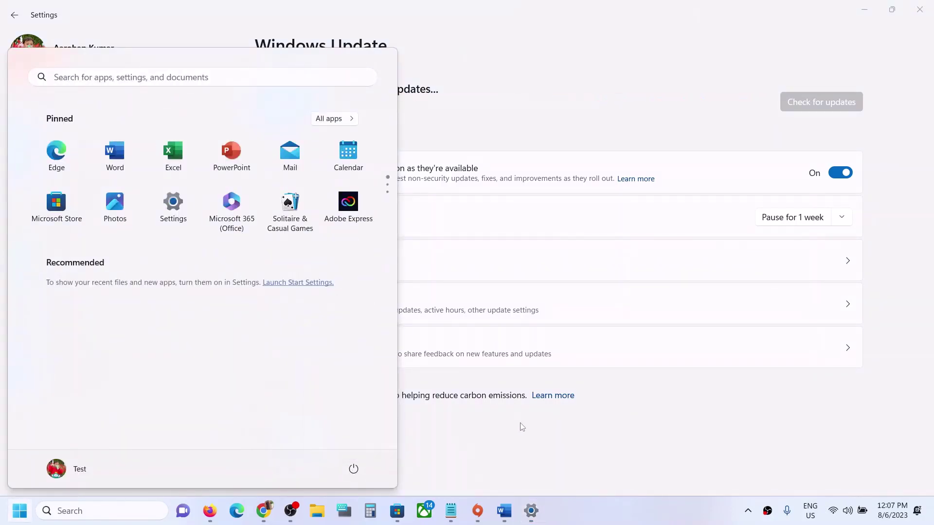
Switch to the Alexa page in Chrome and bring its Microsoft Store window to the front.
{"action": "left_click", "coordinate": [263, 511]}
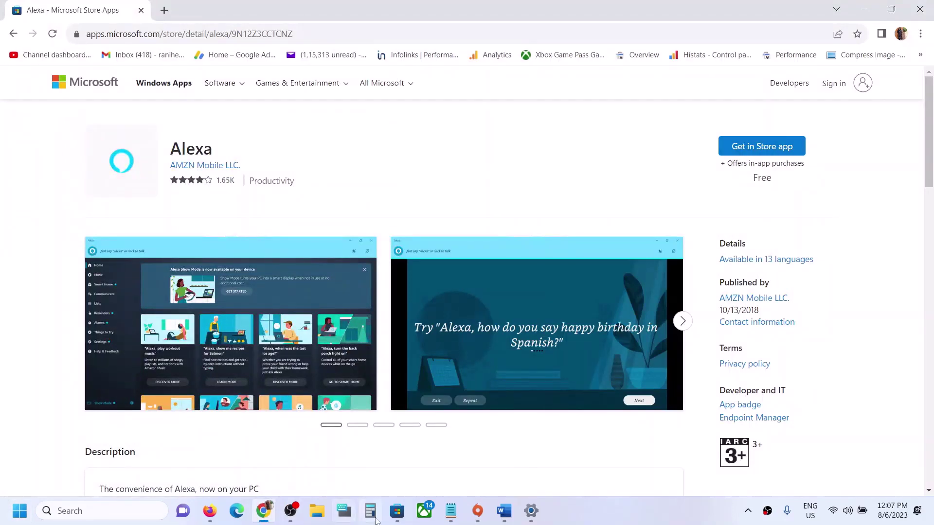
{"action": "mouse_move", "coordinate": [398, 520]}
{"action": "left_click", "coordinate": [460, 463]}
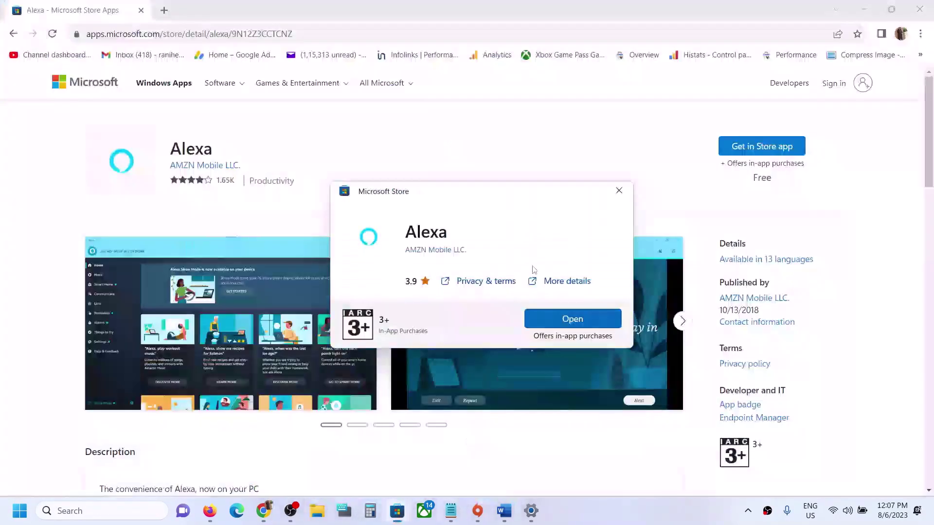
Switch to Word, look through the notes back up to the title, and minimize the document.
{"action": "mouse_move", "coordinate": [504, 510]}
{"action": "left_click", "coordinate": [503, 467]}
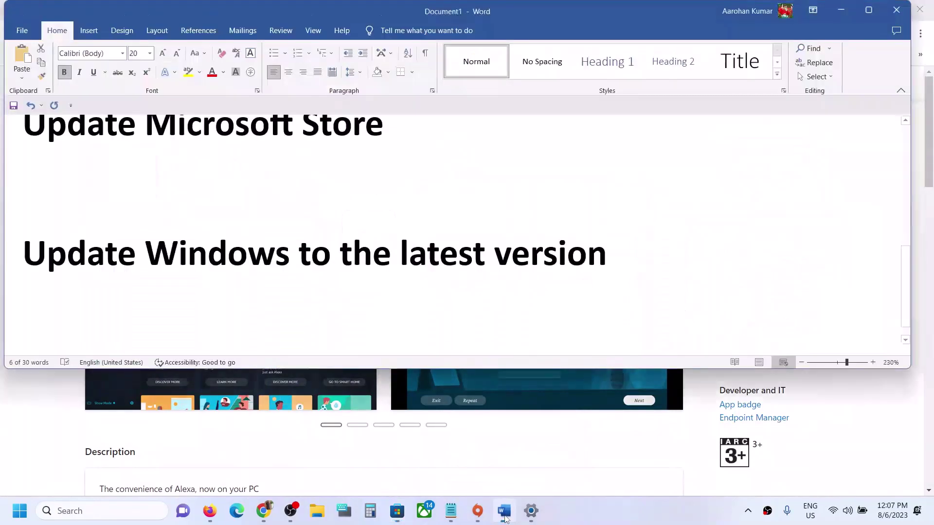
{"action": "scroll", "coordinate": [420, 267], "scroll_direction": "down", "scroll_amount": 1}
{"action": "scroll", "coordinate": [420, 266], "scroll_direction": "up", "scroll_amount": 3}
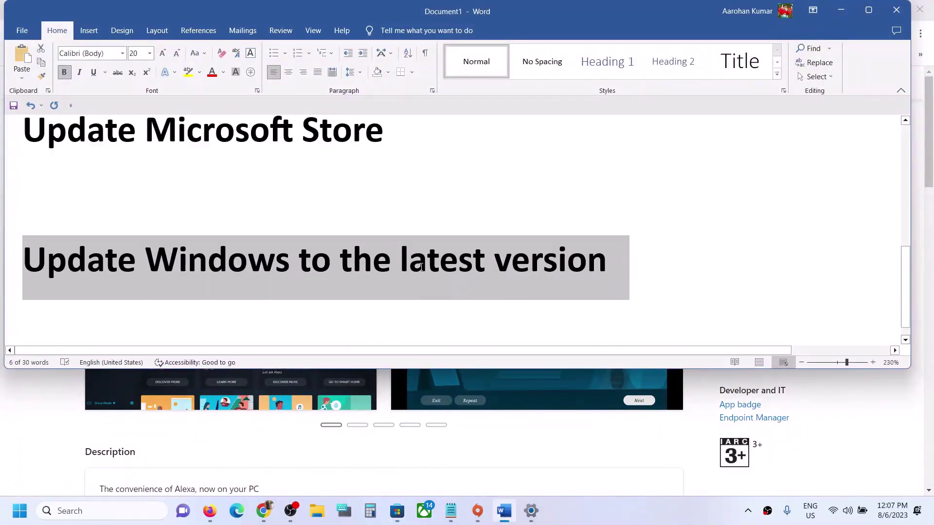
{"action": "scroll", "coordinate": [421, 267], "scroll_direction": "up", "scroll_amount": 3}
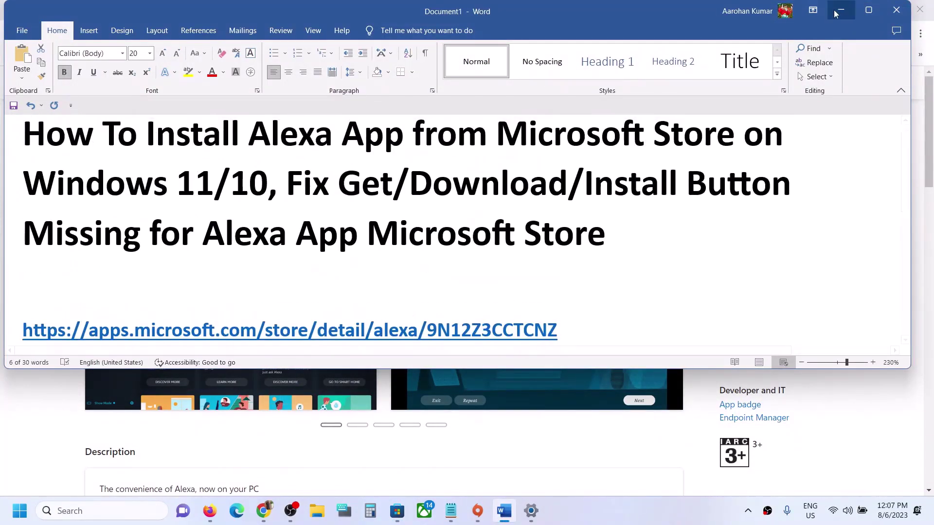
{"action": "left_click", "coordinate": [840, 11]}
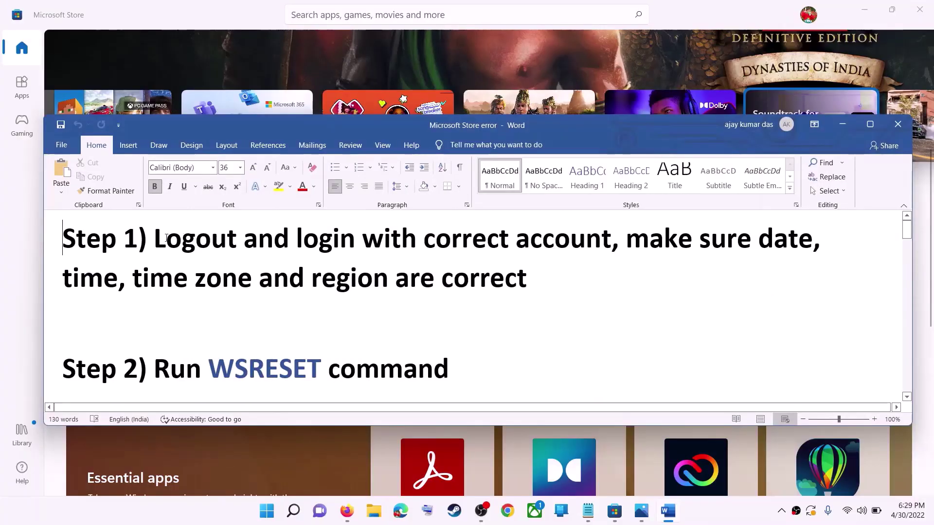
Highlight "Logout and login with correct account" in the Word notes and minimize them to show Microsoft Store.
{"action": "left_click_drag", "start_coordinate": [154, 239], "coordinate": [611, 239]}
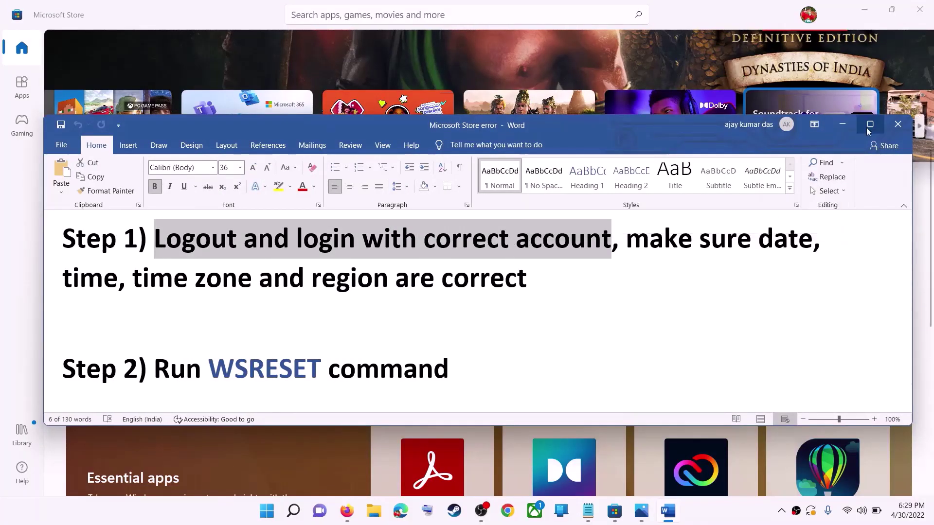
{"action": "left_click", "coordinate": [843, 125]}
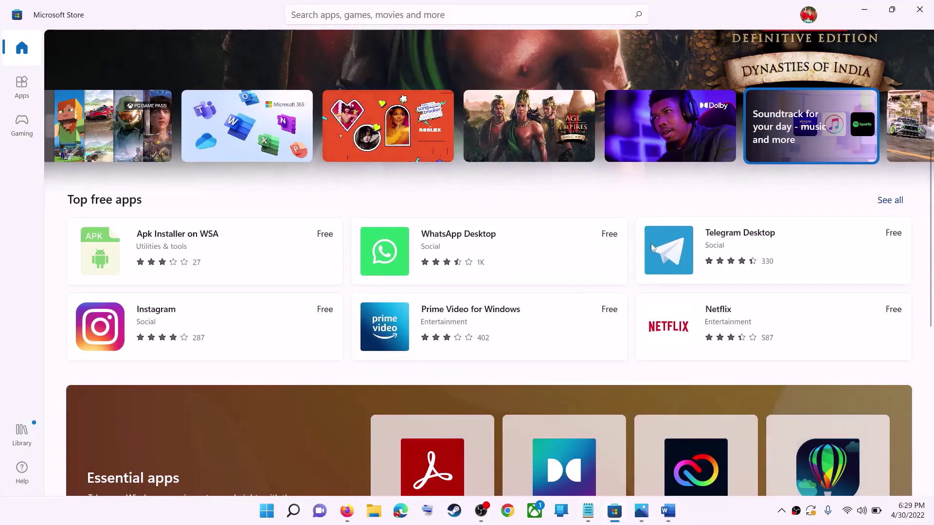
{"action": "scroll", "coordinate": [651, 243], "scroll_direction": "up", "scroll_amount": 5}
{"action": "scroll", "coordinate": [684, 298], "scroll_direction": "down", "scroll_amount": 1}
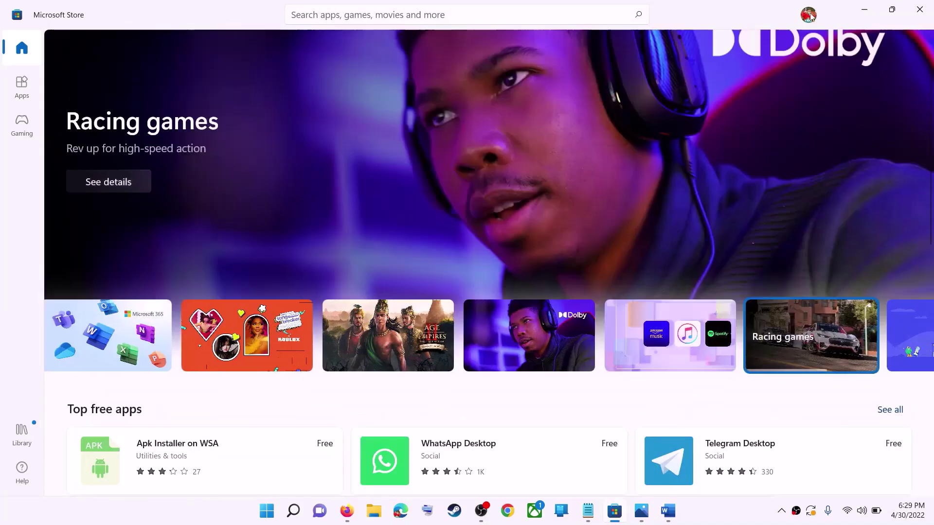
Sign out of Microsoft Store and sign back in with the first listed Microsoft account.
{"action": "left_click", "coordinate": [809, 18]}
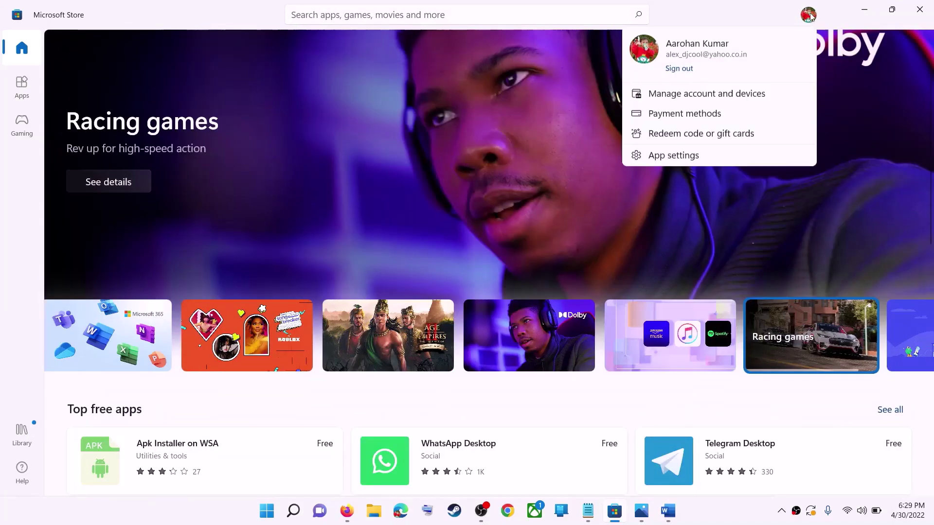
{"action": "left_click", "coordinate": [667, 73]}
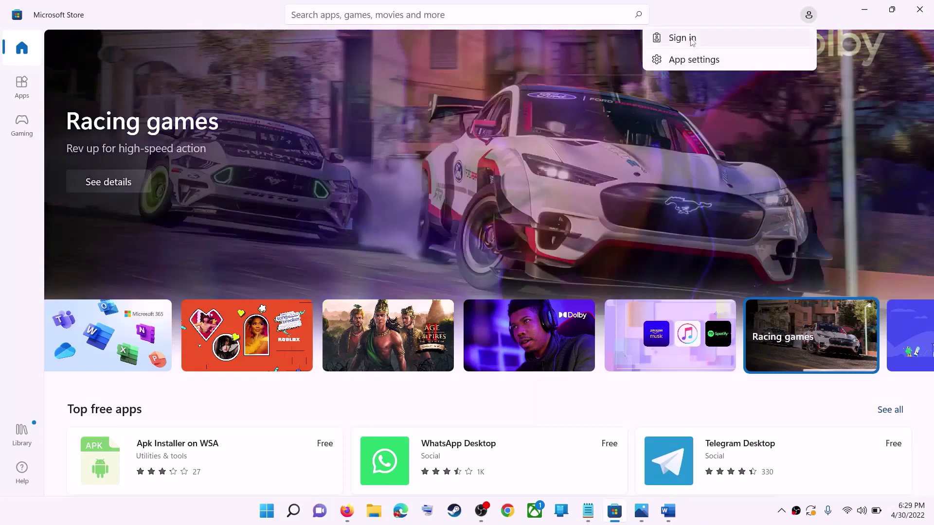
{"action": "left_click", "coordinate": [691, 41]}
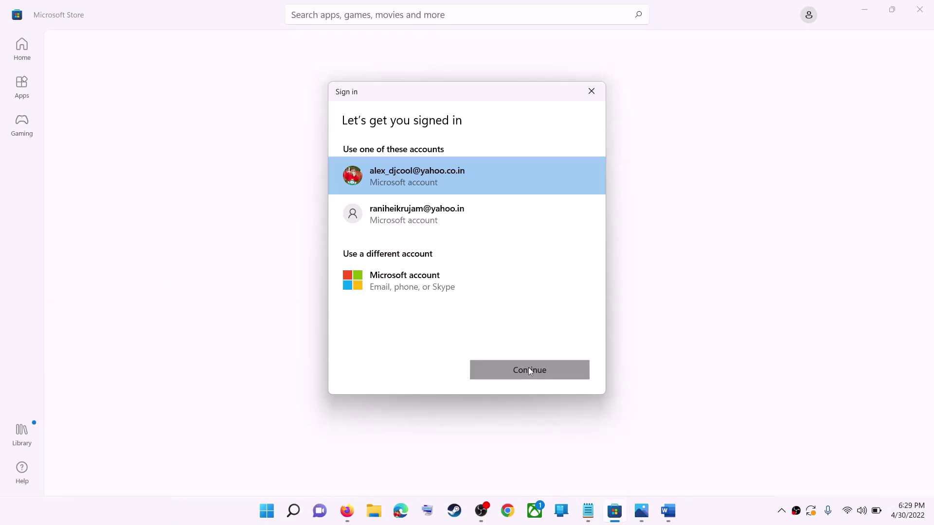
{"action": "left_click", "coordinate": [529, 366]}
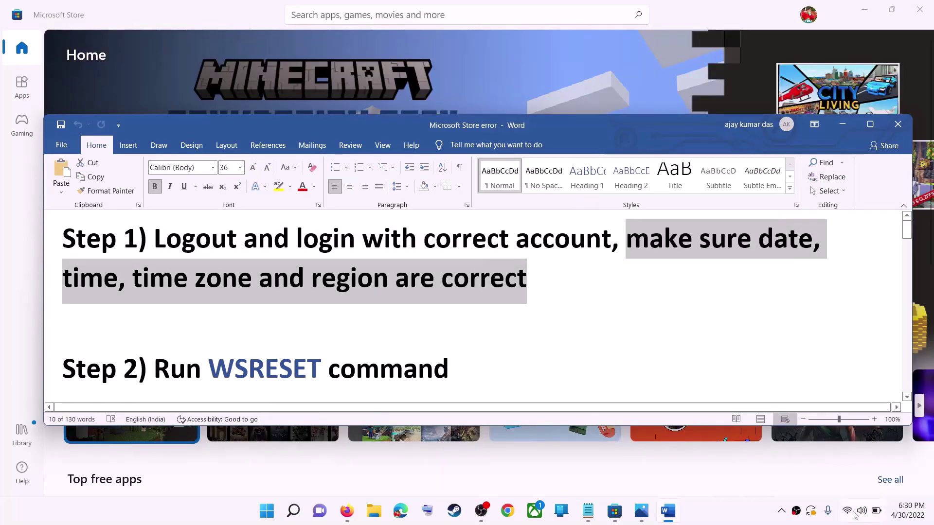
Open the Date & time settings from the taskbar clock and check the automatic time and time zone options.
{"action": "right_click", "coordinate": [908, 512]}
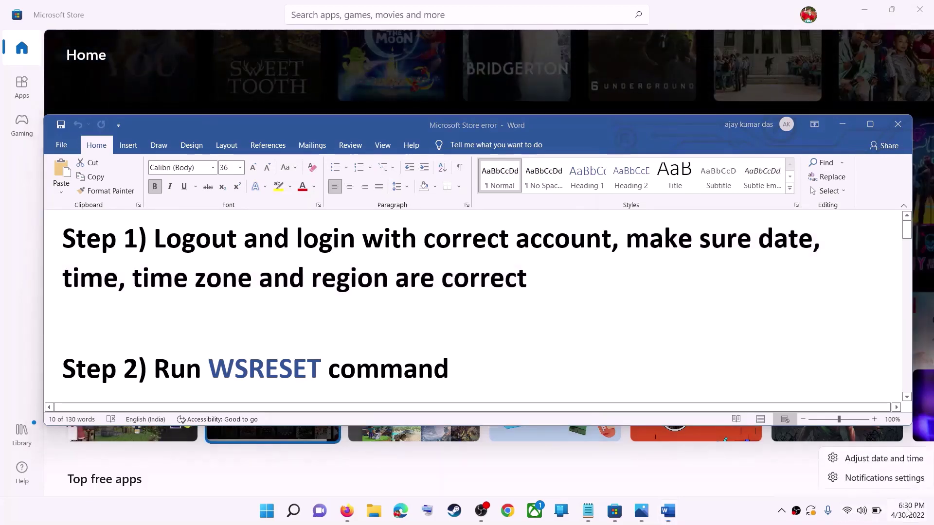
{"action": "left_click", "coordinate": [922, 411]}
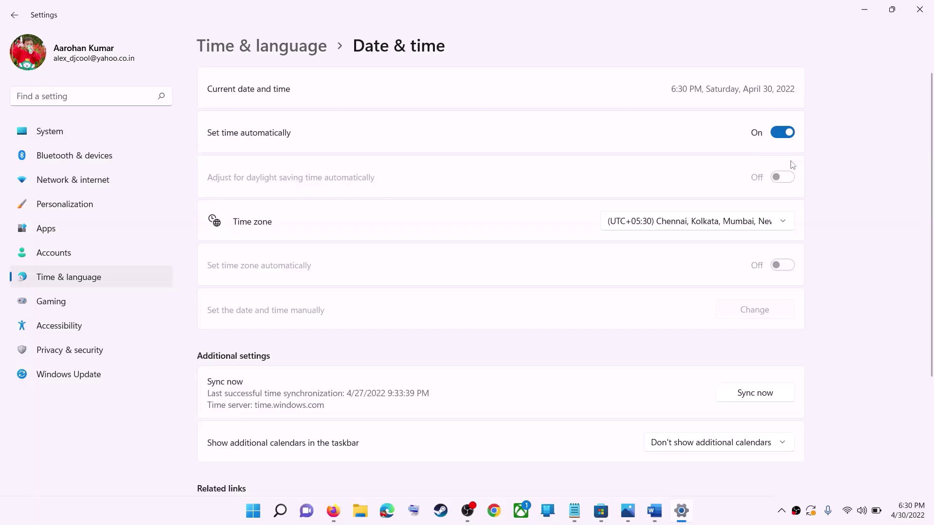
{"action": "left_click", "coordinate": [686, 228]}
{"action": "left_click", "coordinate": [713, 223]}
{"action": "scroll", "coordinate": [833, 253], "scroll_direction": "down", "scroll_amount": 3}
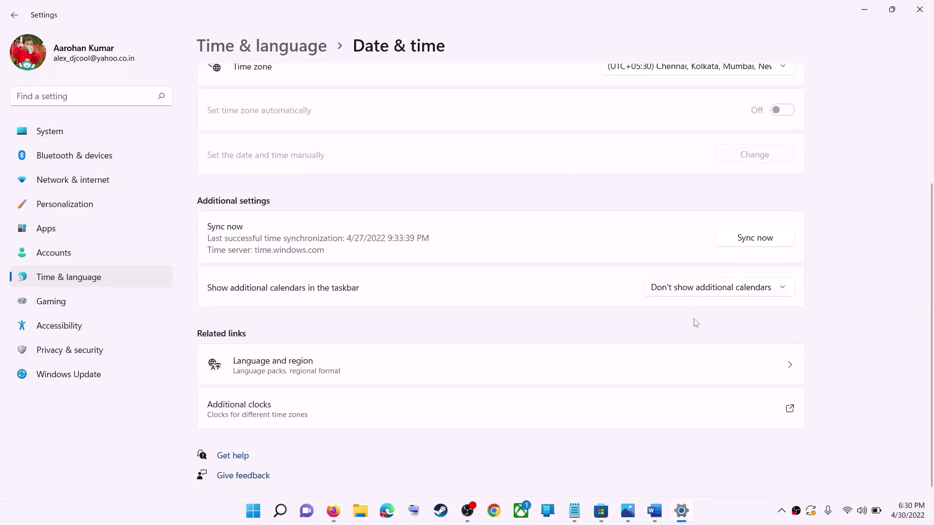
{"action": "scroll", "coordinate": [696, 323], "scroll_direction": "up", "scroll_amount": 2}
{"action": "scroll", "coordinate": [696, 324], "scroll_direction": "down", "scroll_amount": 2}
{"action": "scroll", "coordinate": [692, 325], "scroll_direction": "up", "scroll_amount": 1}
{"action": "scroll", "coordinate": [415, 286], "scroll_direction": "up", "scroll_amount": 3}
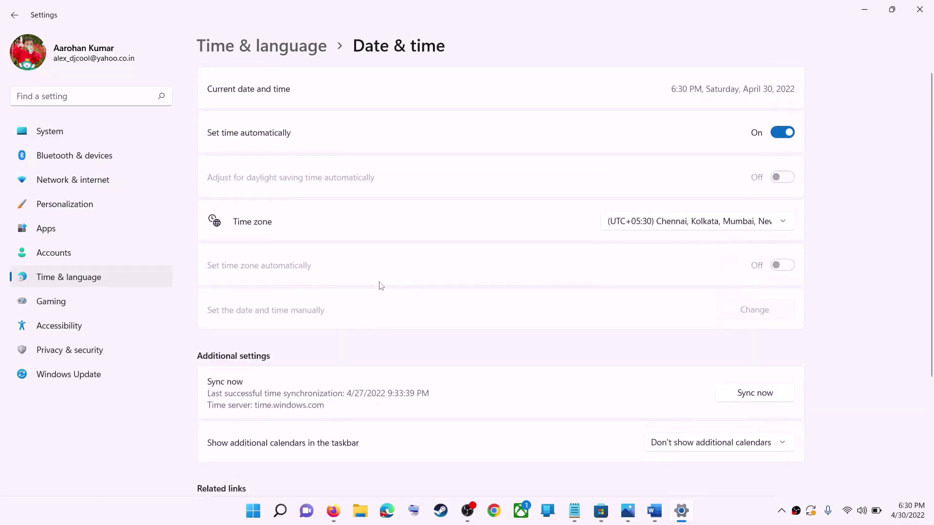
Open the Language & region settings, check the selected country or region in its list, and close Settings.
{"action": "left_click", "coordinate": [63, 282]}
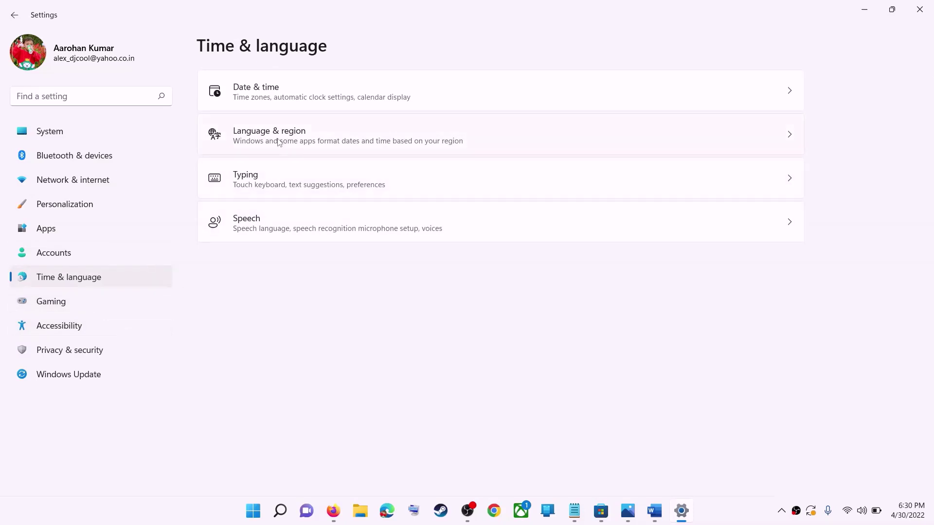
{"action": "left_click", "coordinate": [704, 145]}
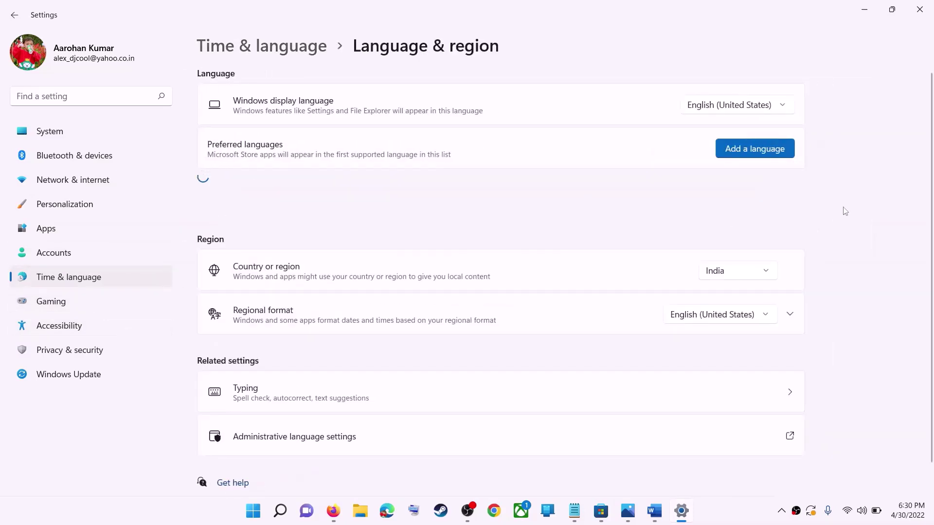
{"action": "left_click", "coordinate": [749, 272]}
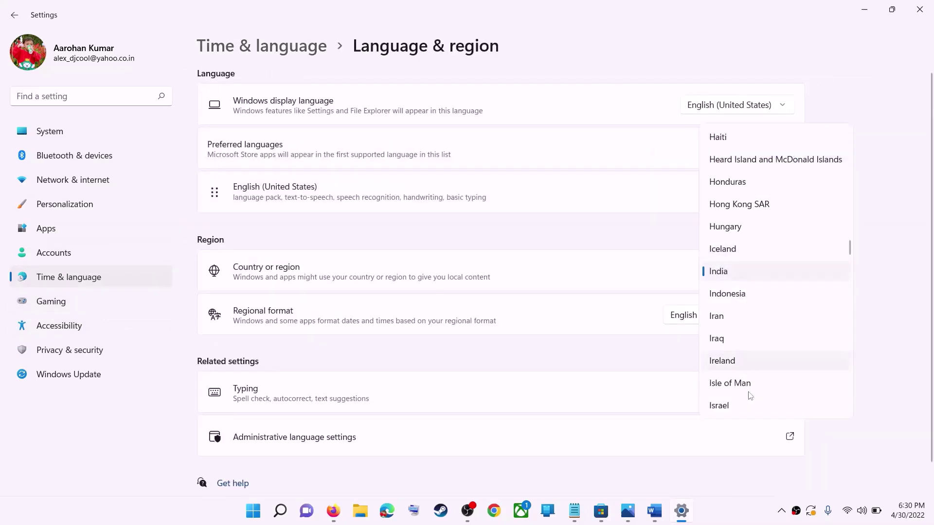
{"action": "left_click", "coordinate": [908, 266]}
{"action": "left_click", "coordinate": [921, 10]}
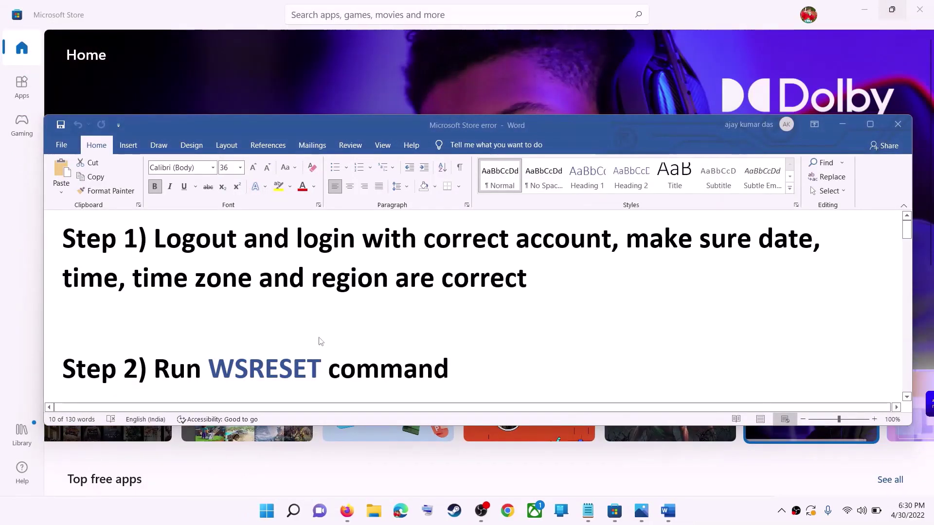
Copy the command name WSRESET from Step 2 of the Word notes.
{"action": "scroll", "coordinate": [288, 342], "scroll_direction": "down", "scroll_amount": 1}
{"action": "left_click", "coordinate": [288, 341]}
{"action": "double_click", "coordinate": [288, 342]}
{"action": "key", "text": "ctrl+c"}
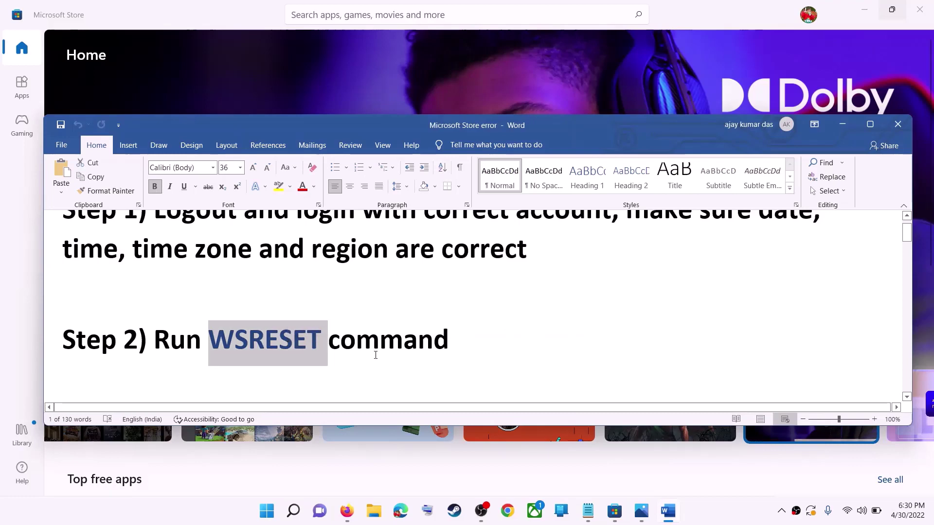
Run the copied WSRESET command from Windows search and maximize the Microsoft Store window that reopens.
{"action": "left_click", "coordinate": [278, 514]}
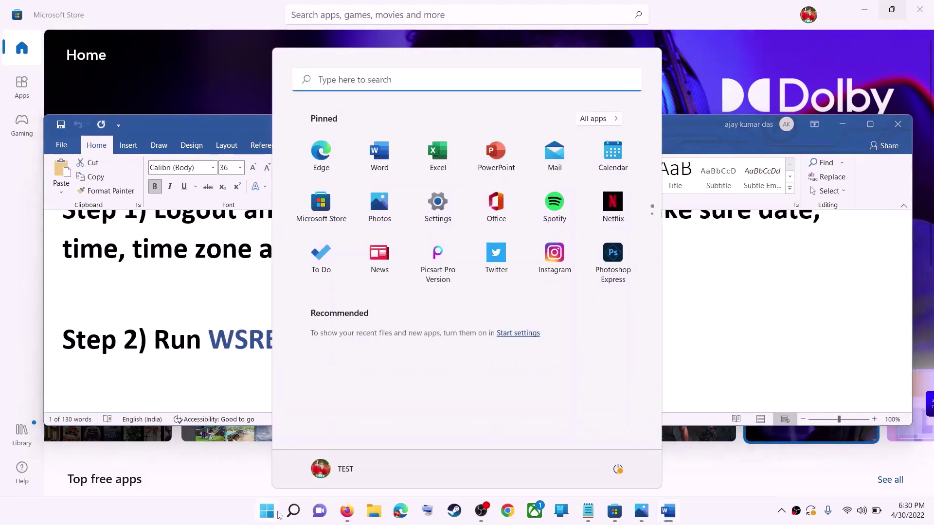
{"action": "key", "text": "ctrl+v"}
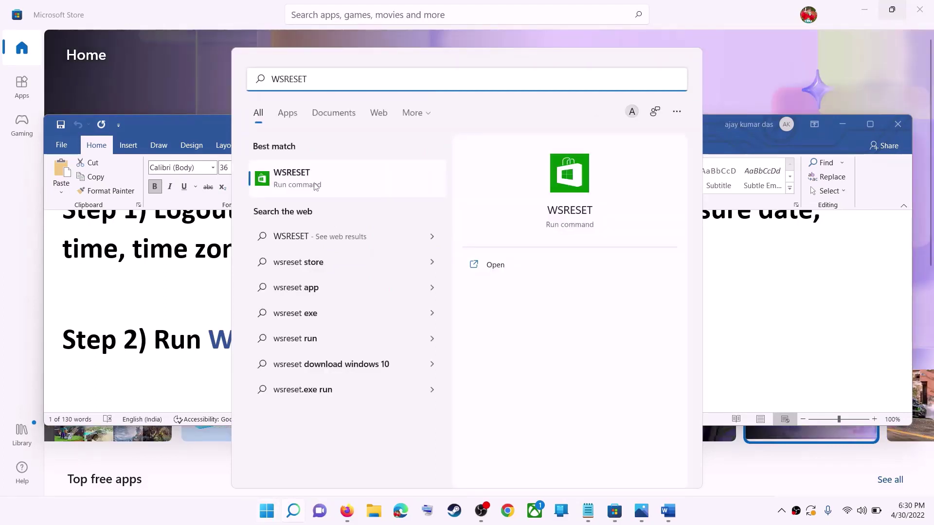
{"action": "left_click", "coordinate": [315, 186]}
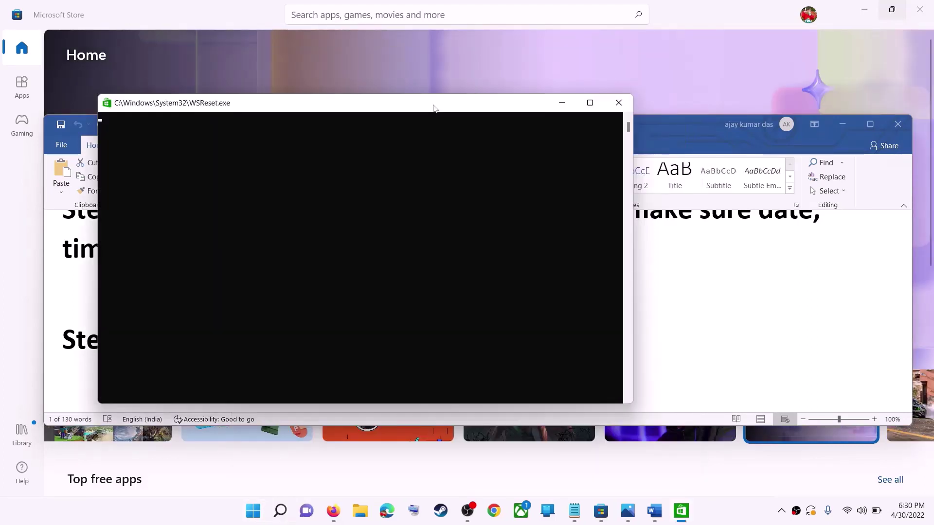
{"action": "left_click_drag", "start_coordinate": [435, 108], "coordinate": [494, 116]}
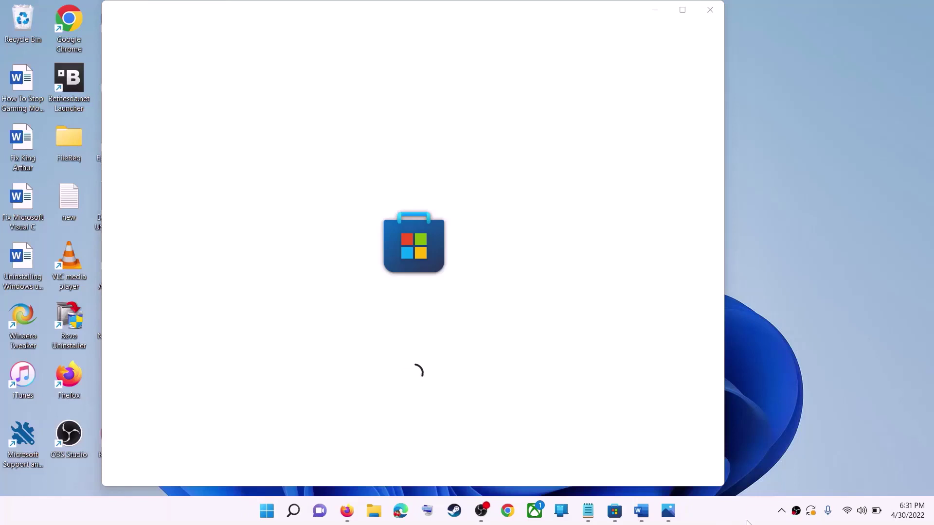
{"action": "left_click", "coordinate": [689, 15]}
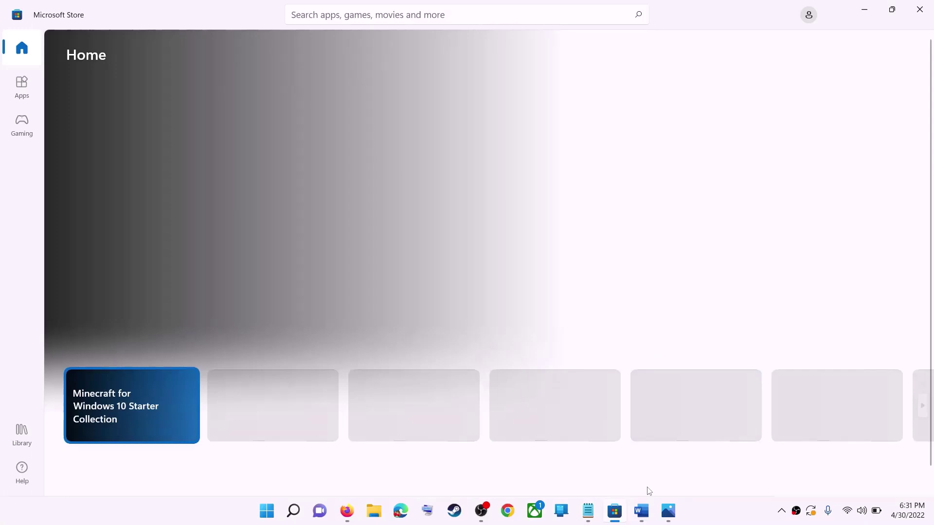
Highlight "reset Microsoft Store" in Step 3 of the Word notes and find the Store's app settings by searching Windows for "store".
{"action": "left_click", "coordinate": [641, 510]}
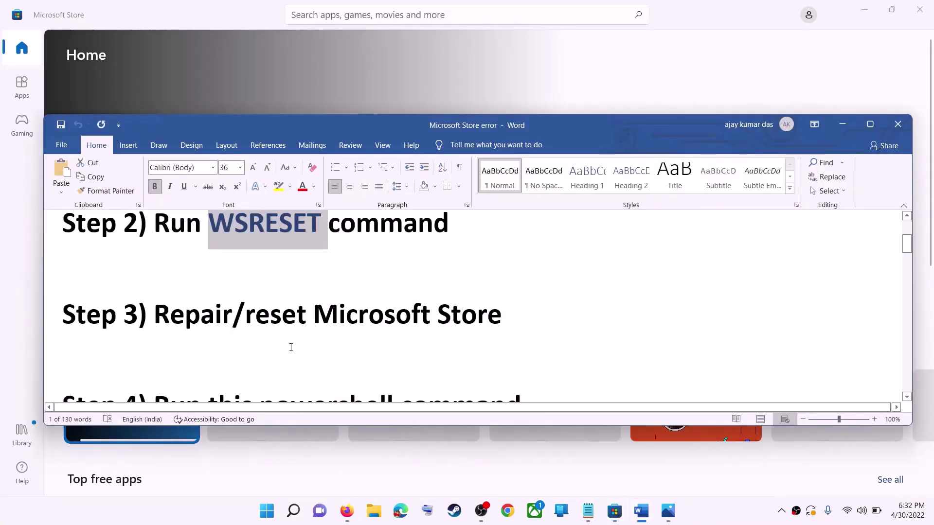
{"action": "left_click_drag", "start_coordinate": [245, 316], "coordinate": [508, 316]}
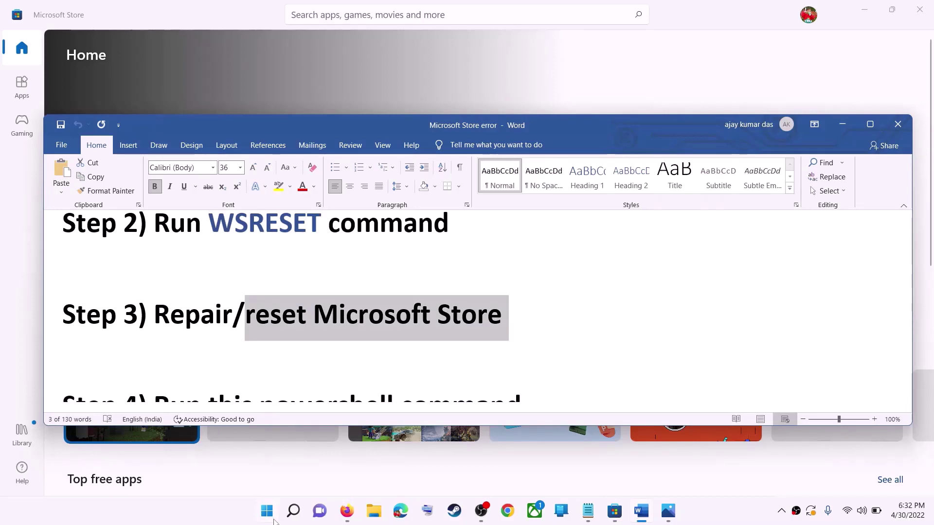
{"action": "left_click", "coordinate": [274, 522]}
{"action": "type", "text": "store"}
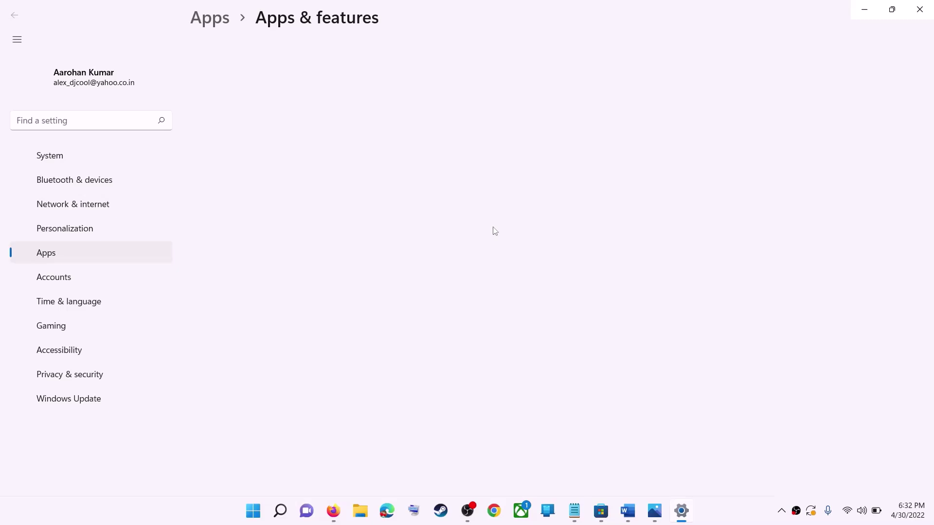
Repair the Microsoft Store app, reset it with confirmation, and return to the Word notes.
{"action": "scroll", "coordinate": [336, 307], "scroll_direction": "down", "scroll_amount": 5}
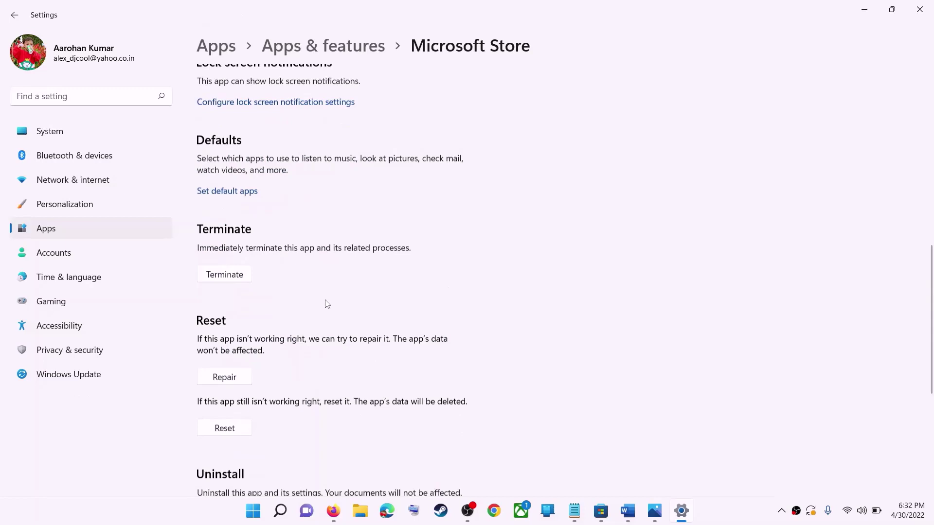
{"action": "scroll", "coordinate": [327, 303], "scroll_direction": "down", "scroll_amount": 3}
{"action": "left_click", "coordinate": [224, 221]}
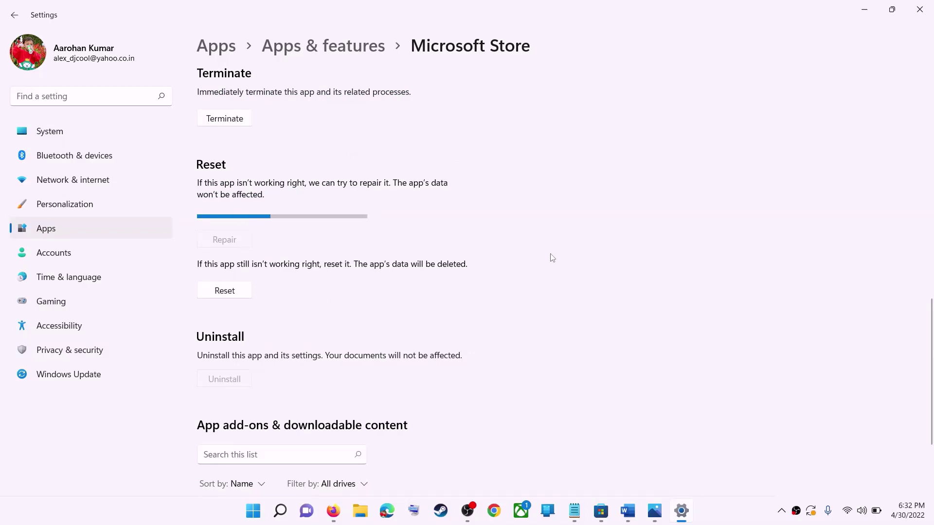
{"action": "left_click", "coordinate": [237, 297]}
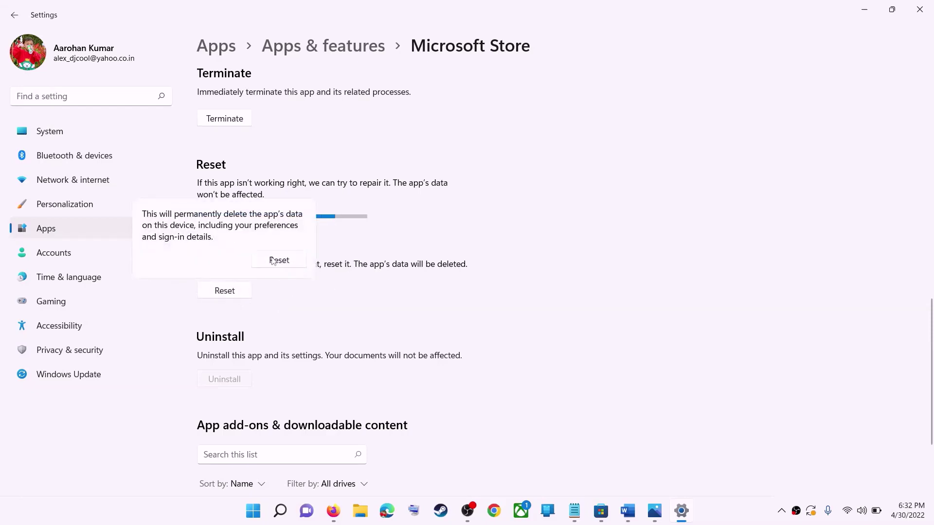
{"action": "left_click", "coordinate": [274, 260]}
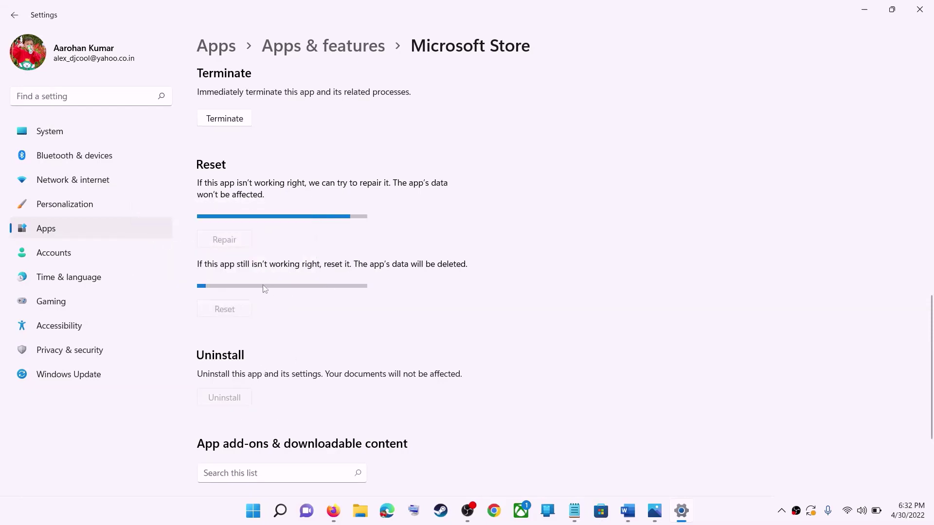
{"action": "left_click", "coordinate": [625, 513]}
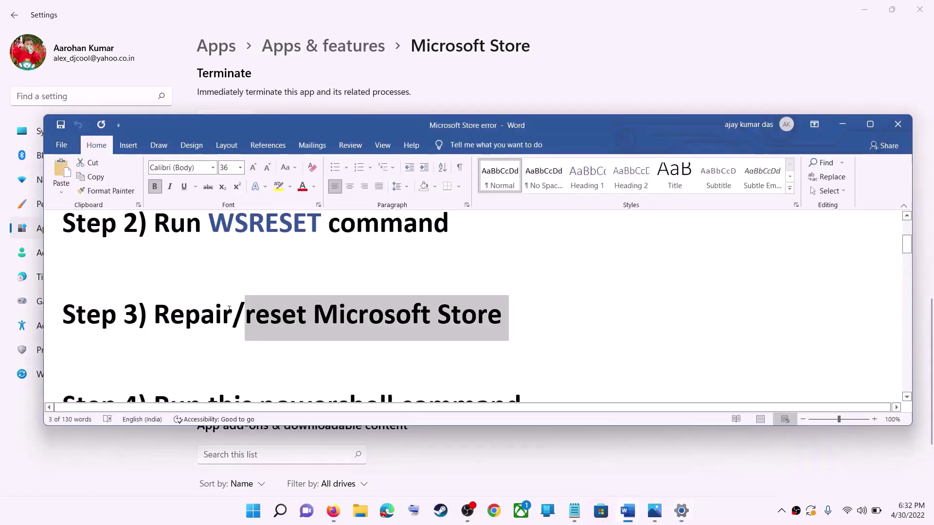
Copy the full Get-AppxPackage command from Step 4 of the Word notes.
{"action": "scroll", "coordinate": [228, 309], "scroll_direction": "down", "scroll_amount": 5}
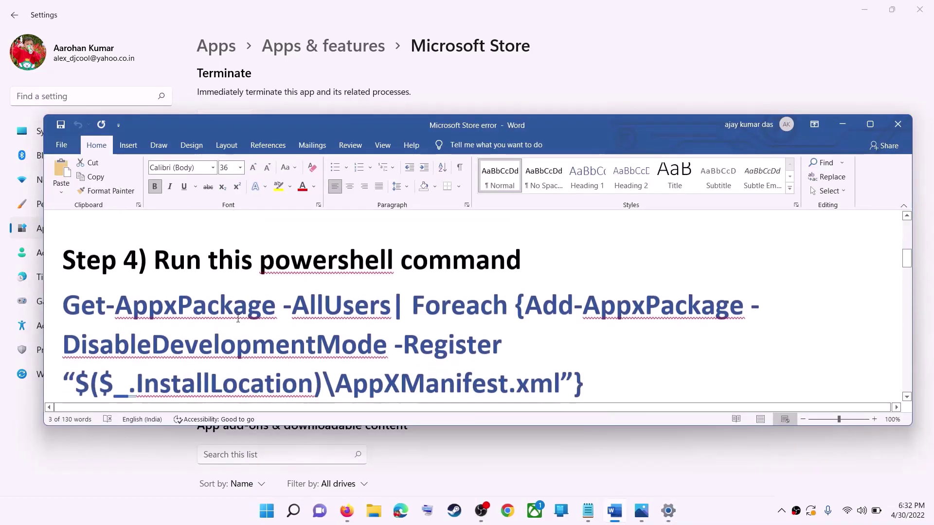
{"action": "scroll", "coordinate": [238, 319], "scroll_direction": "down", "scroll_amount": 1}
{"action": "left_click_drag", "start_coordinate": [586, 354], "coordinate": [63, 278]}
{"action": "right_click", "coordinate": [139, 298]}
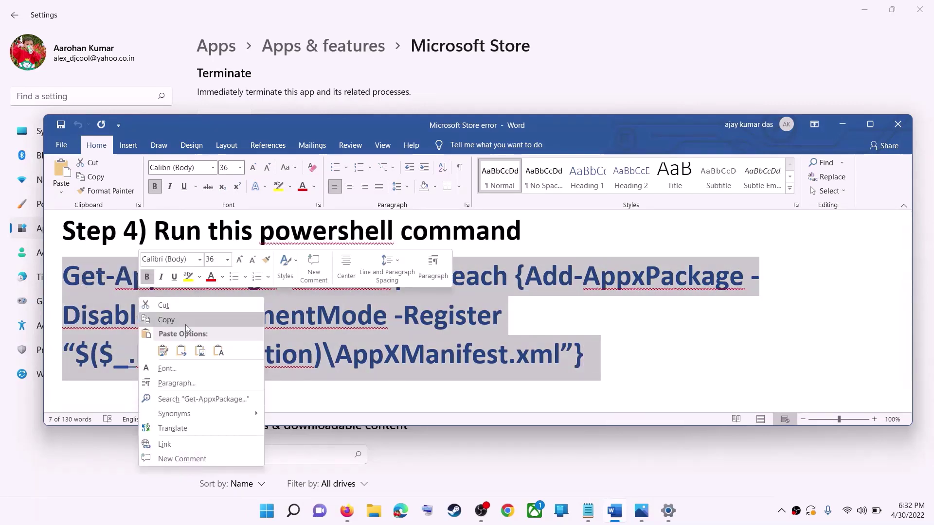
{"action": "left_click", "coordinate": [186, 325]}
Find Windows PowerShell by searching Windows for "powershell" and run it as administrator.
{"action": "left_click", "coordinate": [273, 520]}
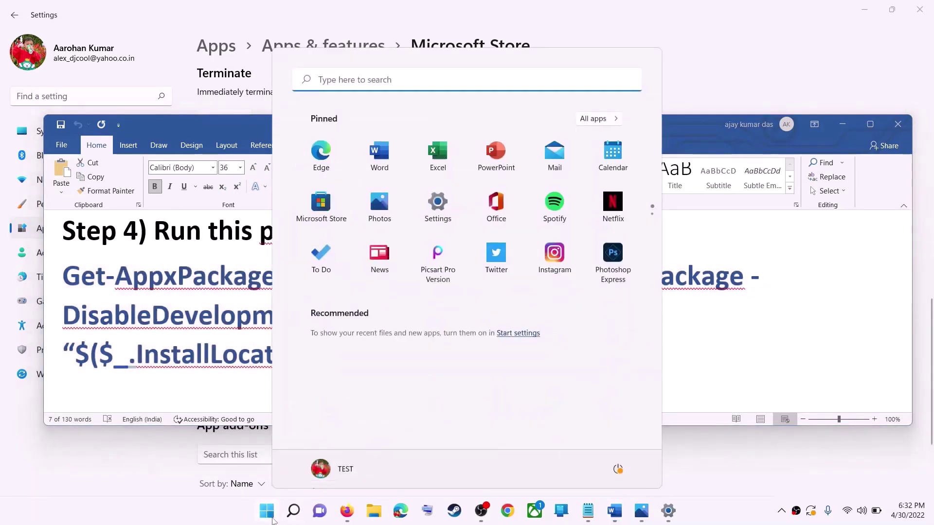
{"action": "type", "text": "powershe"}
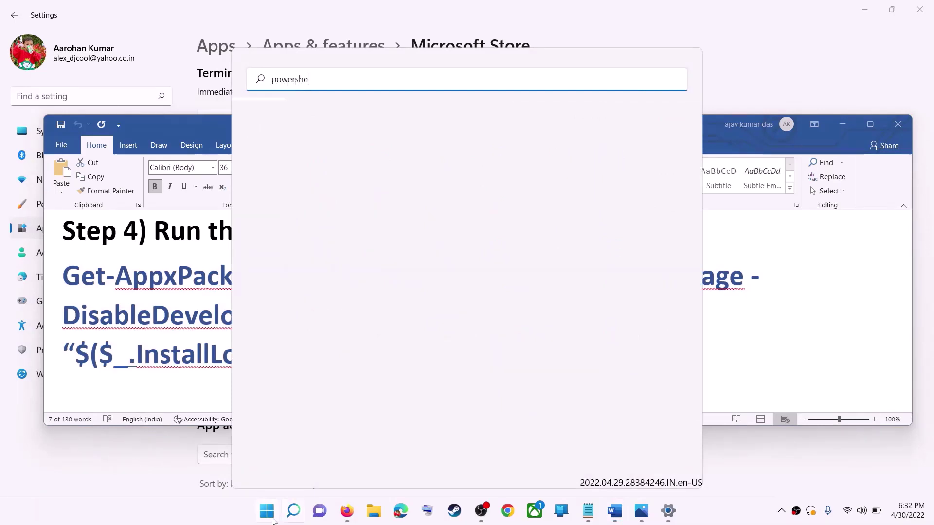
{"action": "type", "text": "ll"}
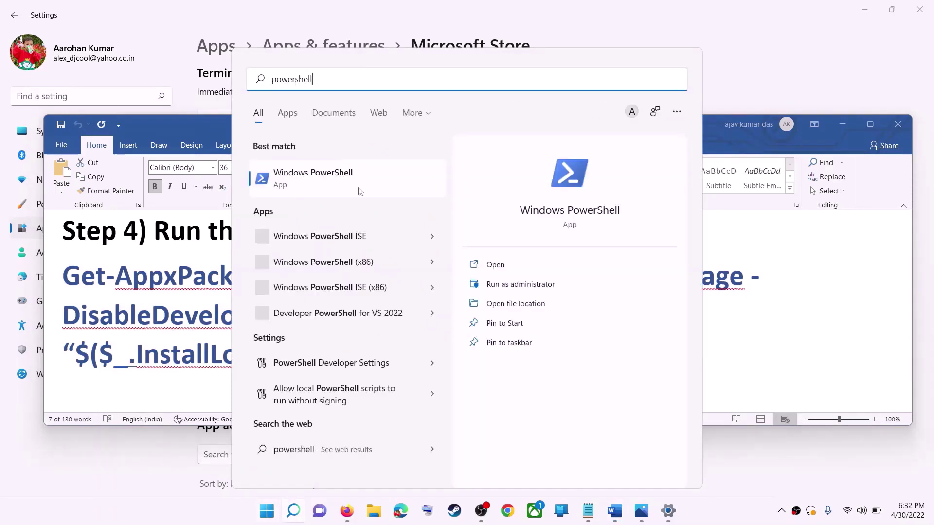
{"action": "right_click", "coordinate": [385, 184]}
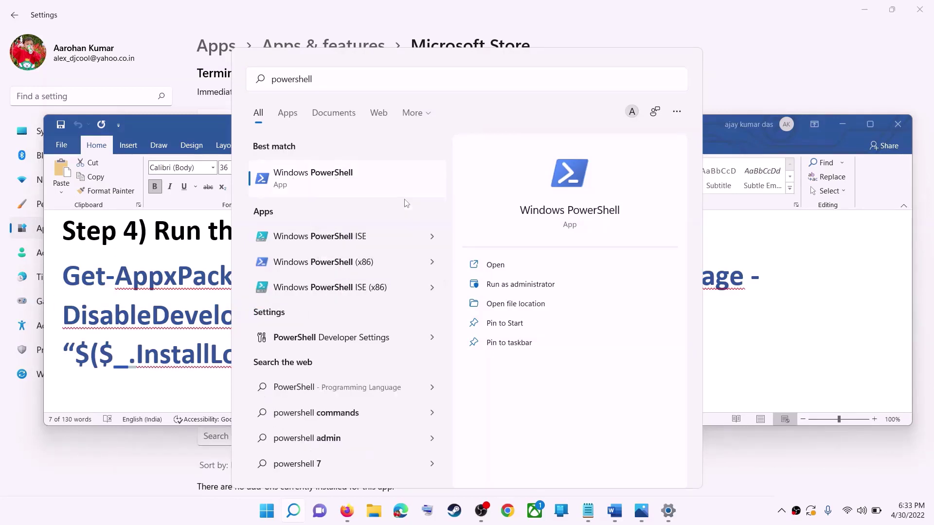
{"action": "right_click", "coordinate": [375, 188]}
{"action": "left_click", "coordinate": [409, 197]}
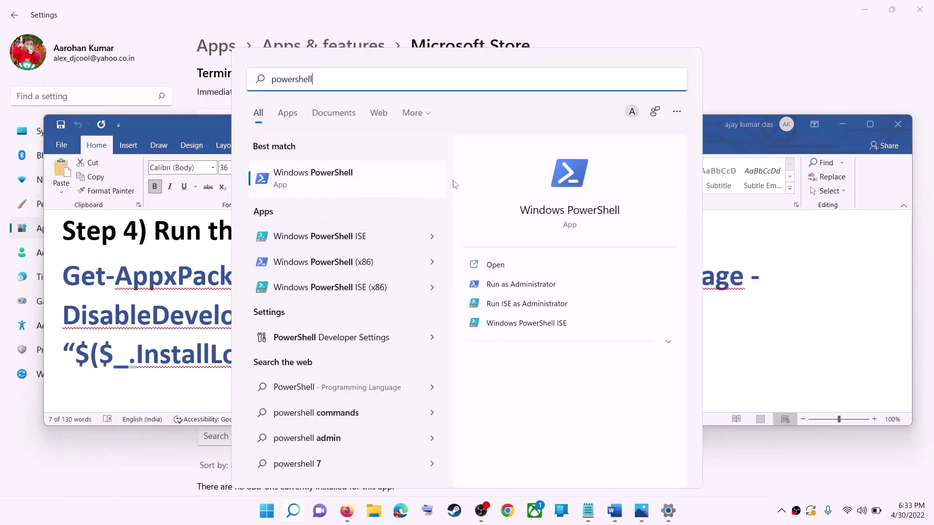
{"action": "left_click", "coordinate": [414, 346]}
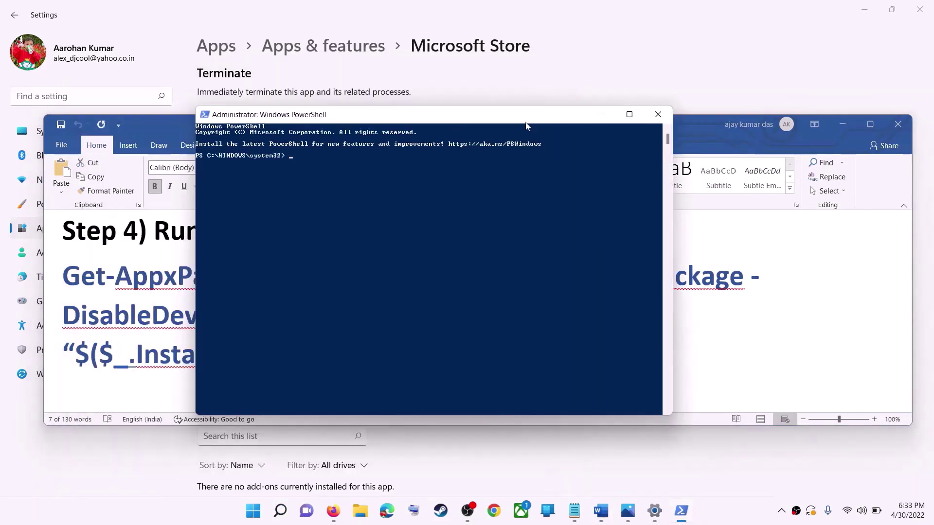
Run the copied Get-AppxPackage command in the administrator PowerShell and close its window when it ends.
{"action": "key", "text": "ctrl+v"}
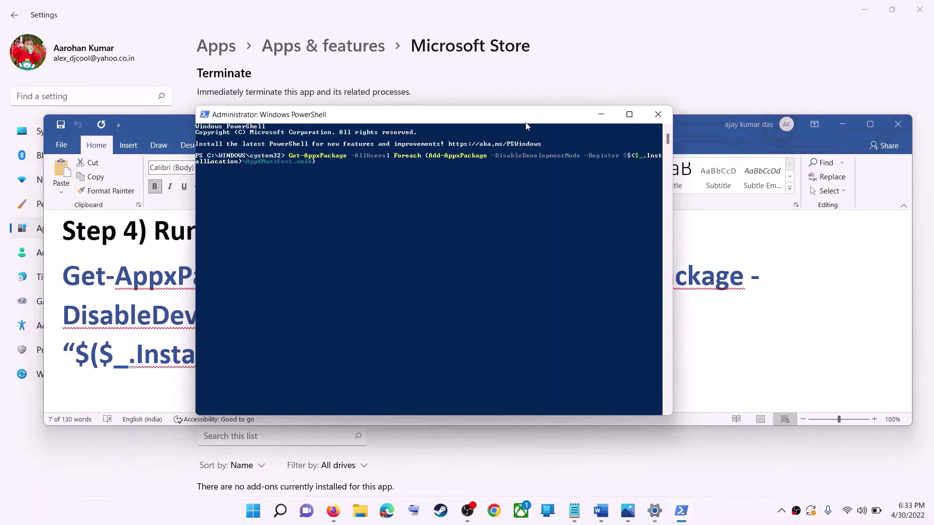
{"action": "key", "text": "Return"}
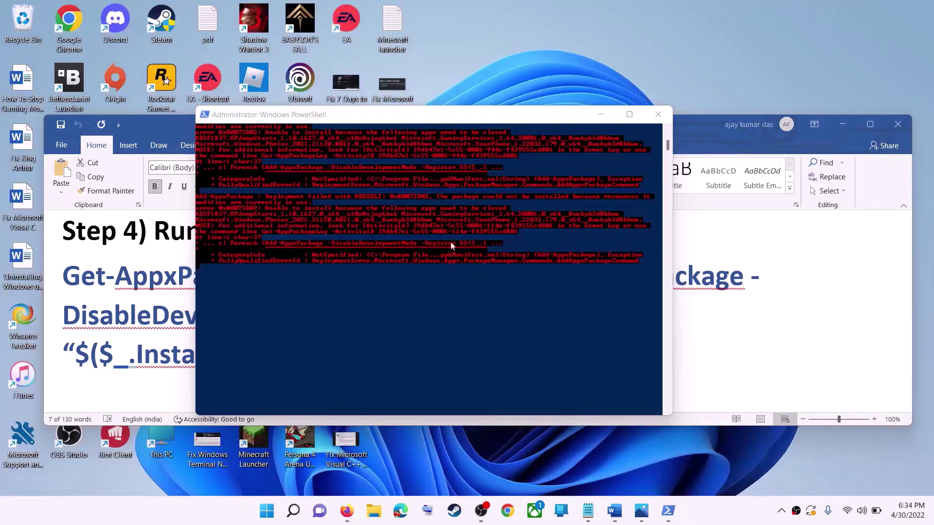
{"action": "left_click", "coordinate": [657, 115]}
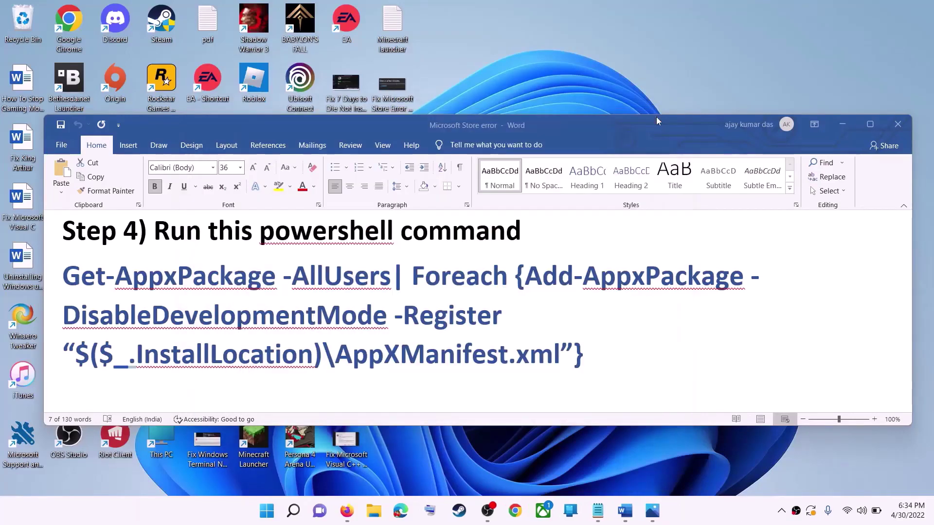
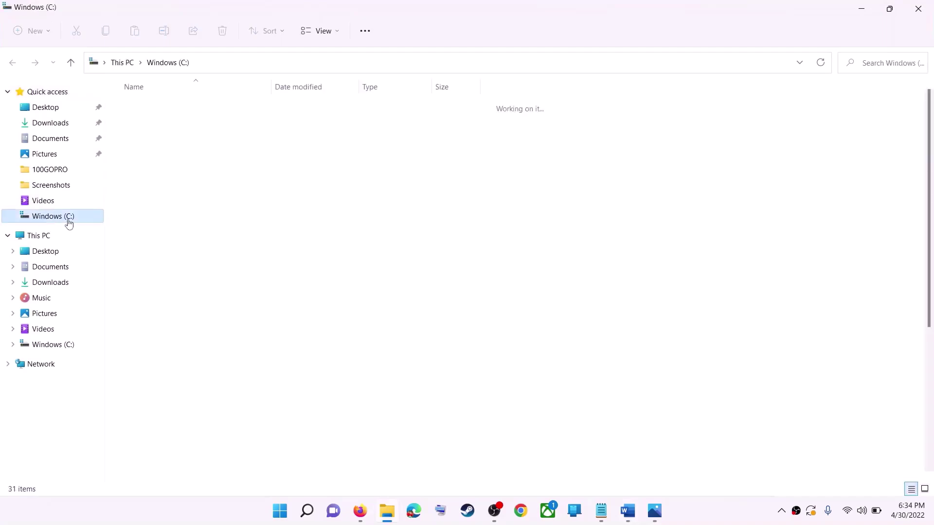
Browse in File Explorer from This PC through Windows (C:) and Users to the current user's profile folder.
{"action": "left_click", "coordinate": [38, 236]}
{"action": "left_click", "coordinate": [200, 208]}
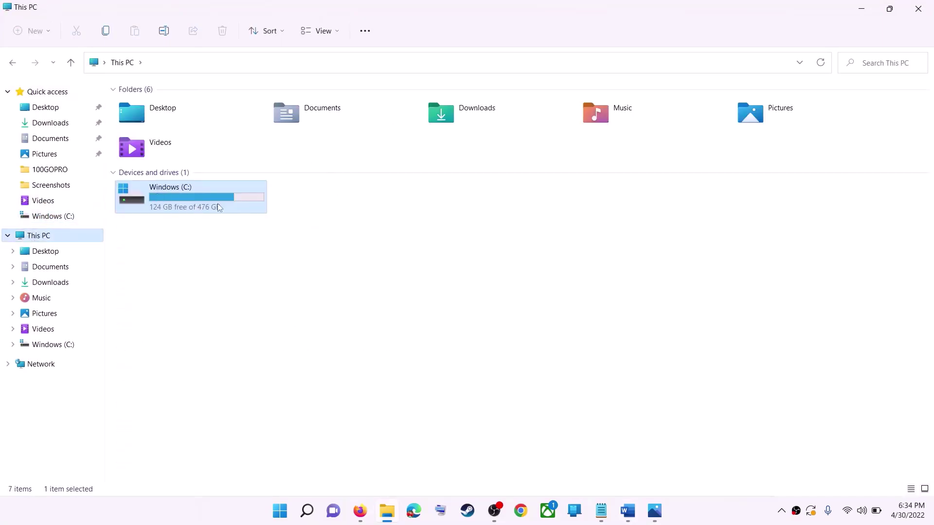
{"action": "double_click", "coordinate": [191, 205]}
{"action": "scroll", "coordinate": [224, 355], "scroll_direction": "down", "scroll_amount": 4}
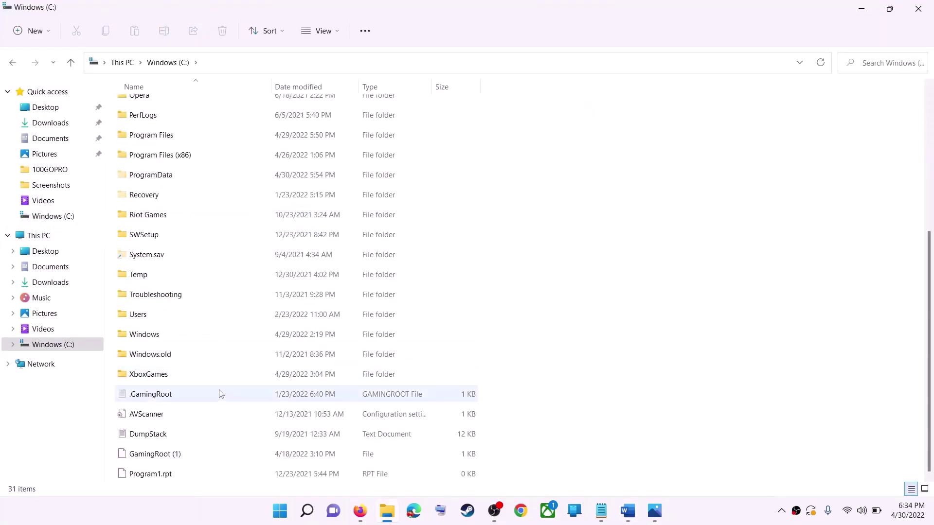
{"action": "left_click", "coordinate": [151, 320]}
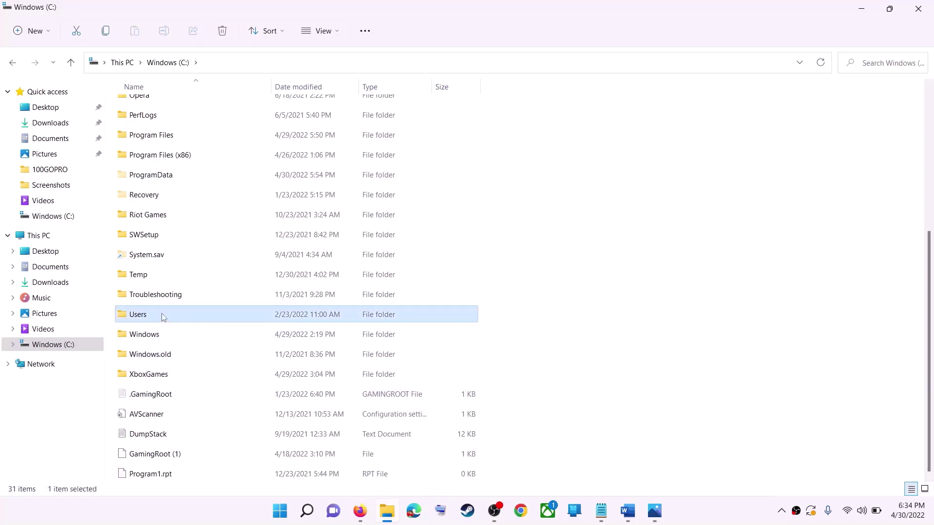
{"action": "double_click", "coordinate": [164, 316]}
{"action": "left_click", "coordinate": [151, 191]}
{"action": "double_click", "coordinate": [166, 191]}
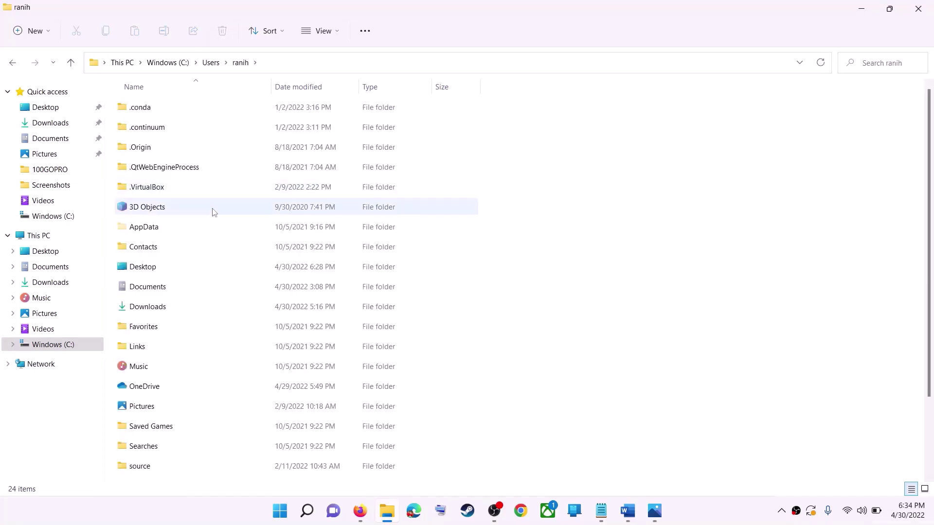
Check File Explorer's Hidden items display option for showing the AppData folder in the user's profile.
{"action": "left_click", "coordinate": [173, 231]}
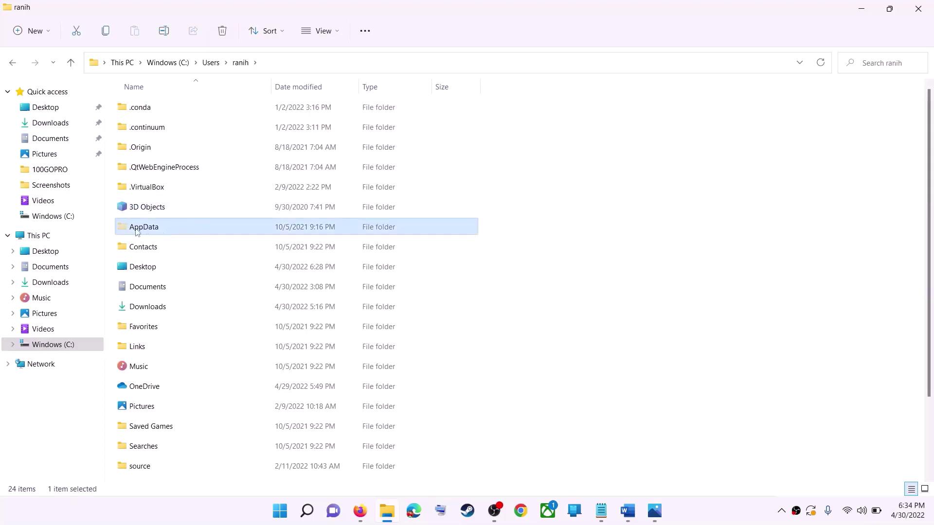
{"action": "left_click", "coordinate": [337, 33]}
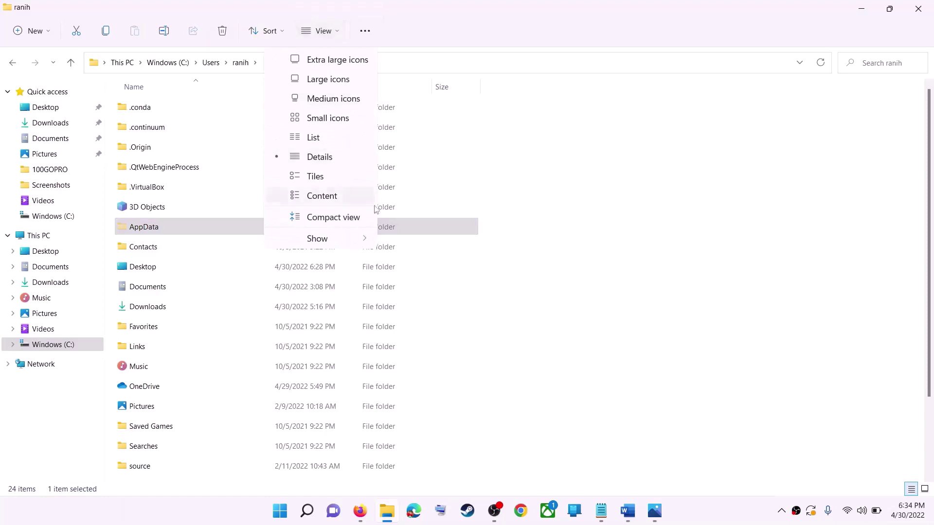
{"action": "left_click", "coordinate": [319, 238]}
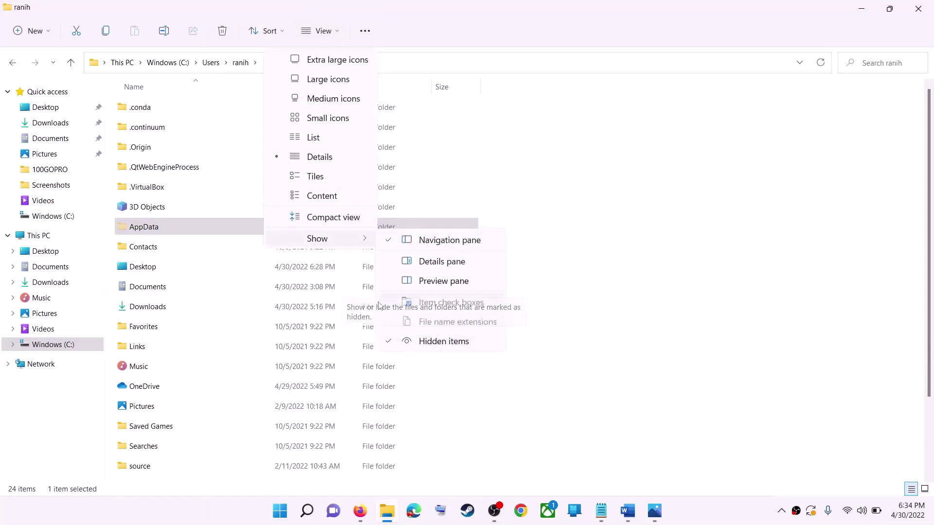
{"action": "left_click", "coordinate": [148, 232]}
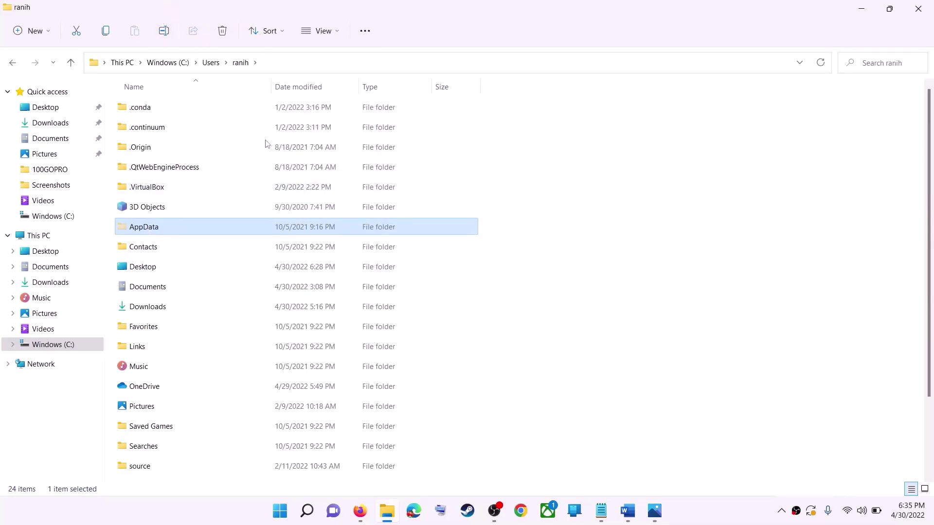
Open the Packages folder inside AppData\Local of the user's profile.
{"action": "double_click", "coordinate": [171, 229]}
{"action": "left_click", "coordinate": [185, 114]}
{"action": "double_click", "coordinate": [174, 112]}
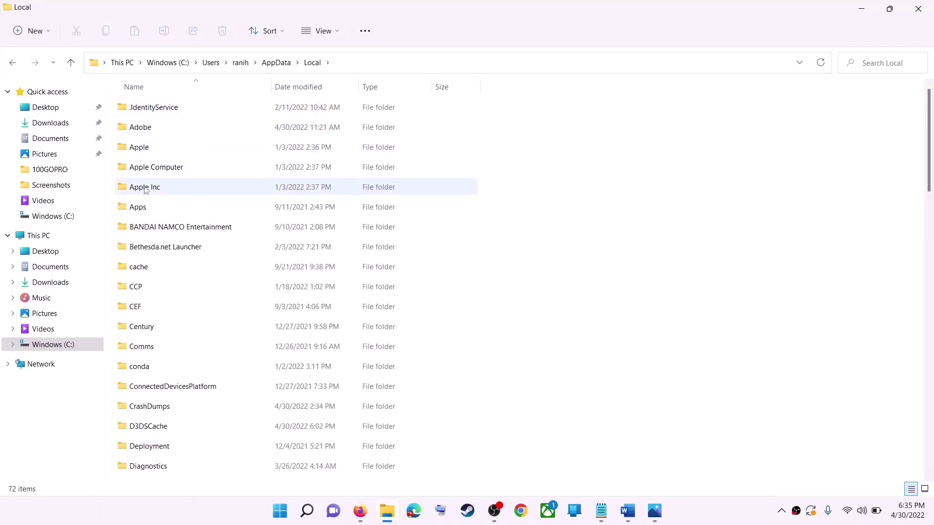
{"action": "key", "text": "p"}
{"action": "left_click", "coordinate": [170, 109]}
{"action": "double_click", "coordinate": [219, 108]}
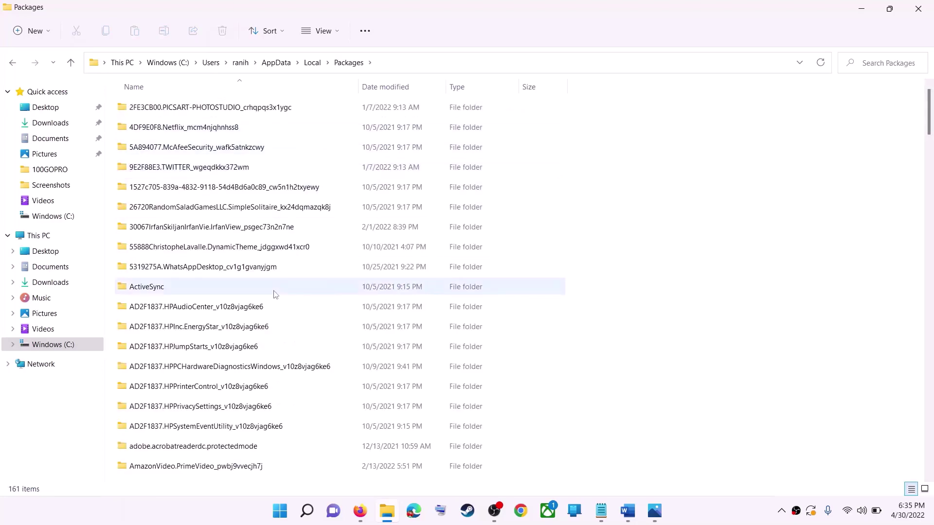
Locate the Microsoft.WindowsStore_8wekyb3d8bbwe folder in Packages, checking its name against Step 5 of the Word notes, and open it.
{"action": "scroll", "coordinate": [274, 294], "scroll_direction": "down", "scroll_amount": 20}
{"action": "key", "text": "alt+Tab"}
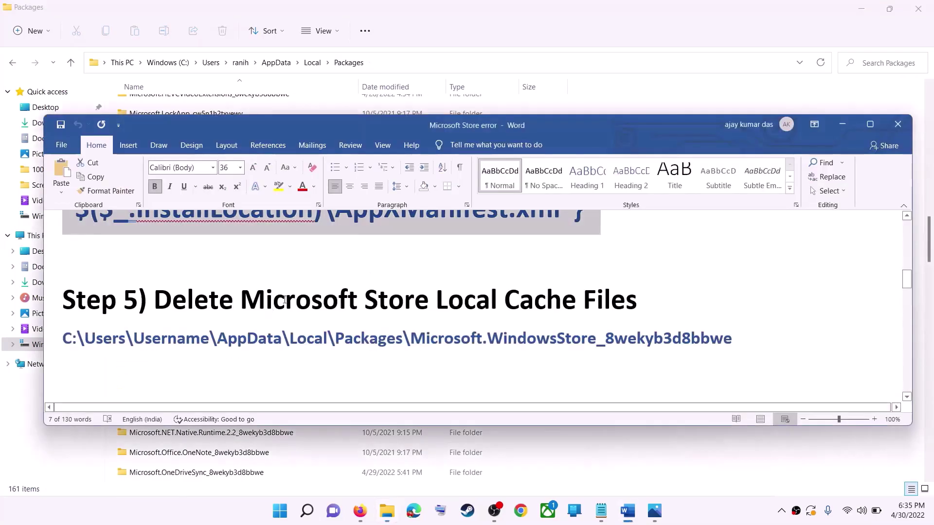
{"action": "key", "text": "alt+Tab"}
{"action": "scroll", "coordinate": [252, 332], "scroll_direction": "down", "scroll_amount": 15}
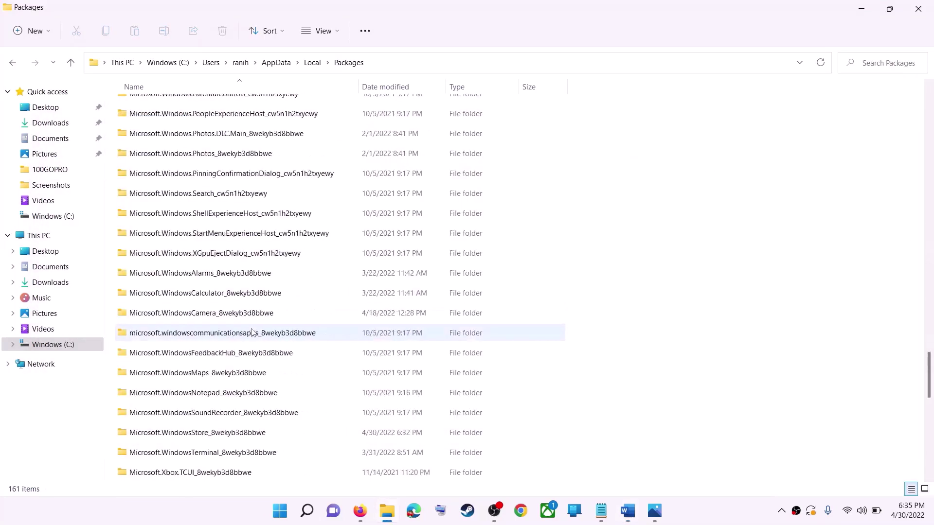
{"action": "scroll", "coordinate": [252, 332], "scroll_direction": "down", "scroll_amount": 3}
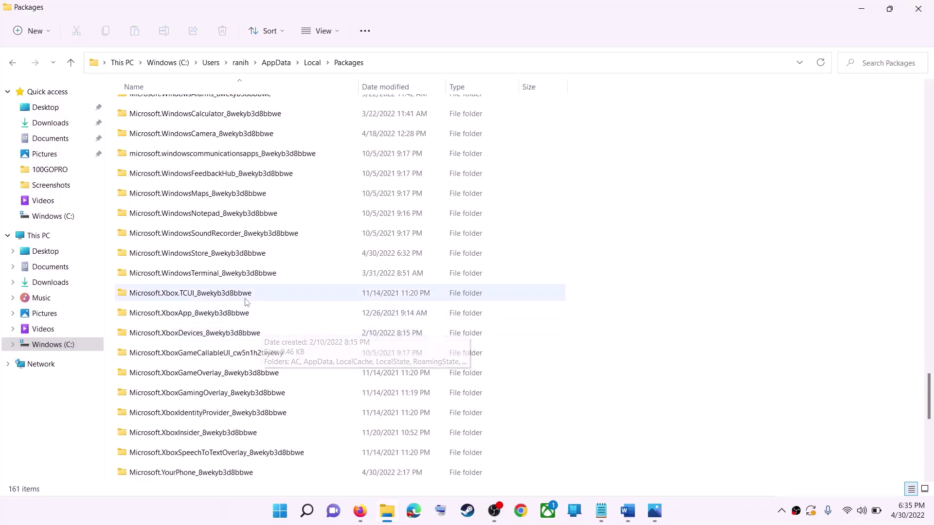
{"action": "left_click", "coordinate": [211, 261]}
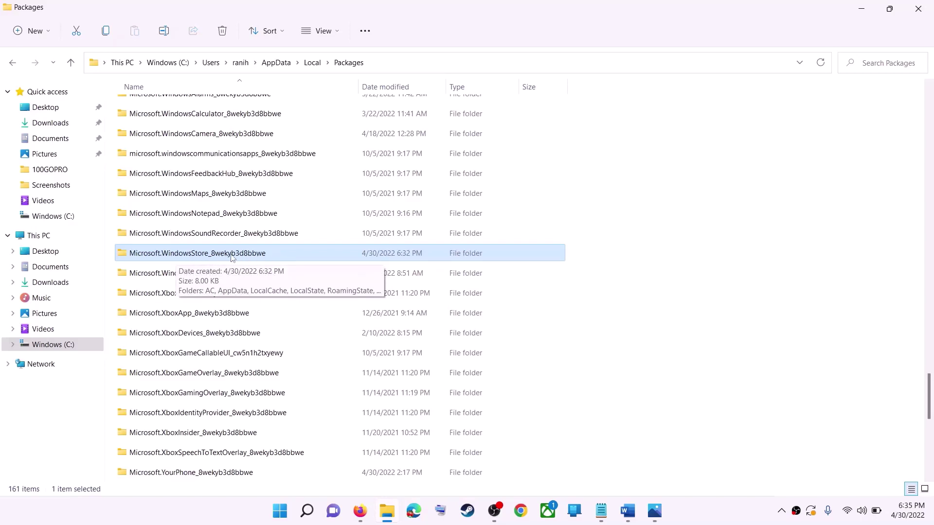
{"action": "left_click", "coordinate": [171, 257]}
{"action": "left_click", "coordinate": [275, 258]}
{"action": "left_click", "coordinate": [299, 254]}
{"action": "double_click", "coordinate": [291, 252]}
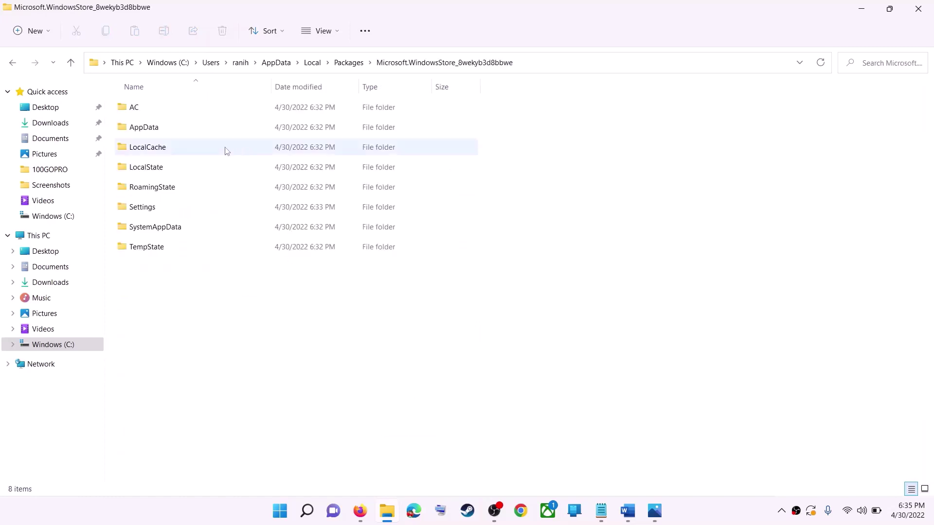
Delete the LocalCache folder from the Microsoft.WindowsStore_8wekyb3d8bbwe folder.
{"action": "left_click", "coordinate": [157, 150]}
{"action": "right_click", "coordinate": [158, 152]}
{"action": "left_click", "coordinate": [242, 166]}
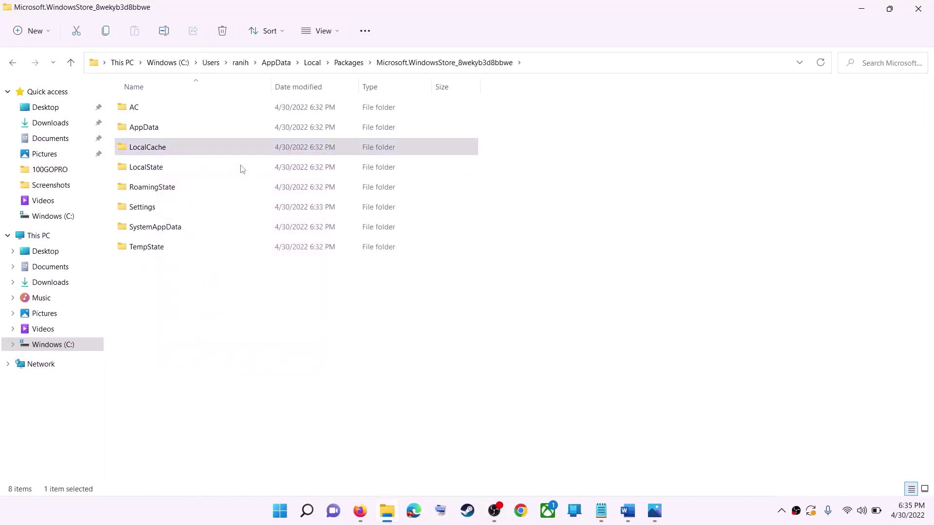
Look at the restart choices among the Windows power options and dismiss them without restarting.
{"action": "left_click", "coordinate": [280, 511]}
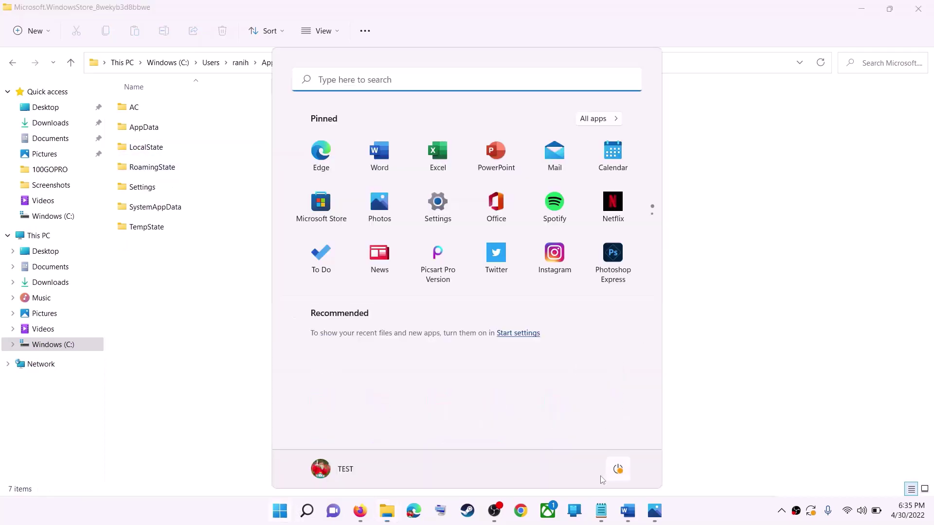
{"action": "left_click", "coordinate": [618, 469]}
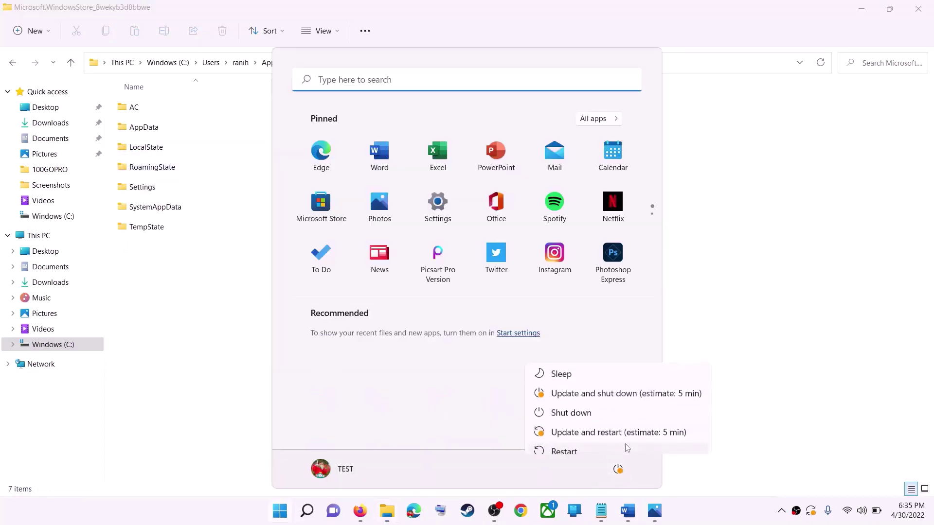
{"action": "left_click", "coordinate": [812, 270]}
{"action": "left_click", "coordinate": [784, 254]}
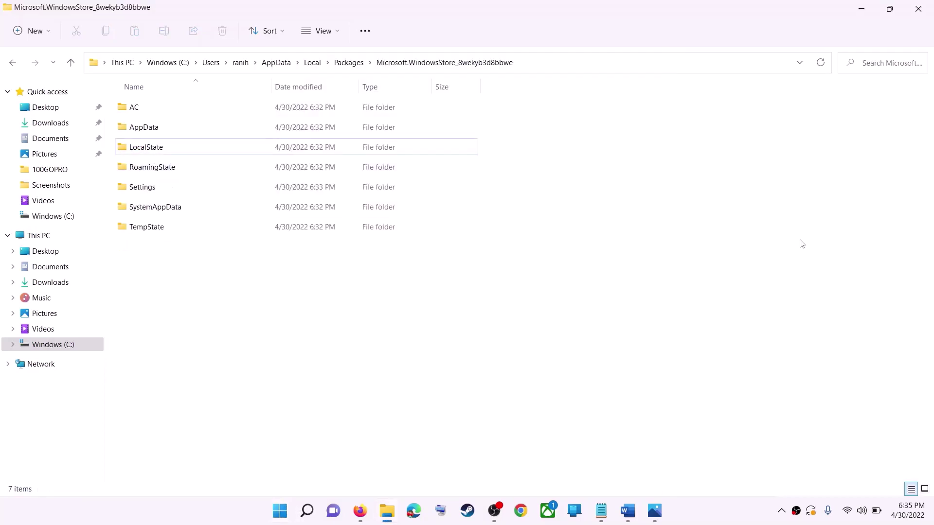
Close File Explorer and highlight "Get Updates in store library" in Step 6 of the Word notes.
{"action": "left_click", "coordinate": [918, 9]}
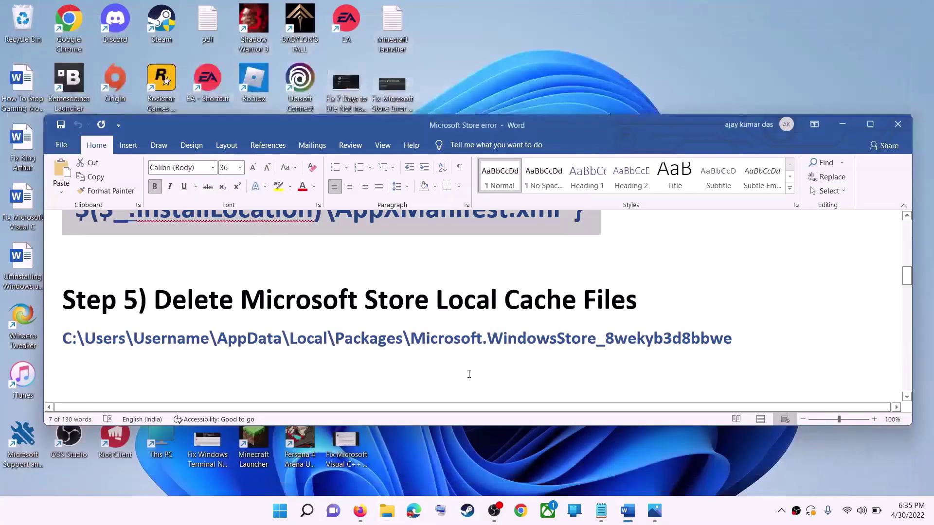
{"action": "left_click", "coordinate": [237, 324]}
{"action": "scroll", "coordinate": [206, 318], "scroll_direction": "down", "scroll_amount": 4}
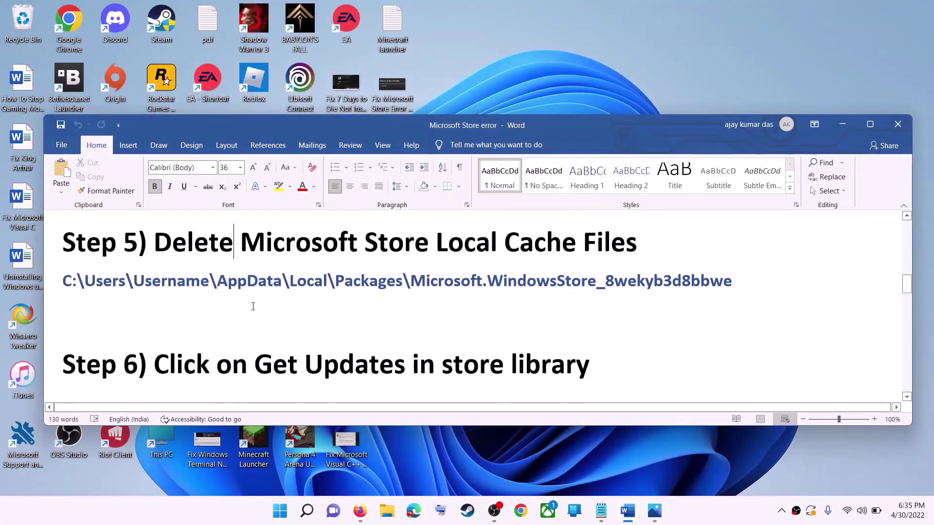
{"action": "scroll", "coordinate": [224, 305], "scroll_direction": "up", "scroll_amount": 1}
{"action": "left_click_drag", "start_coordinate": [255, 335], "coordinate": [615, 335]}
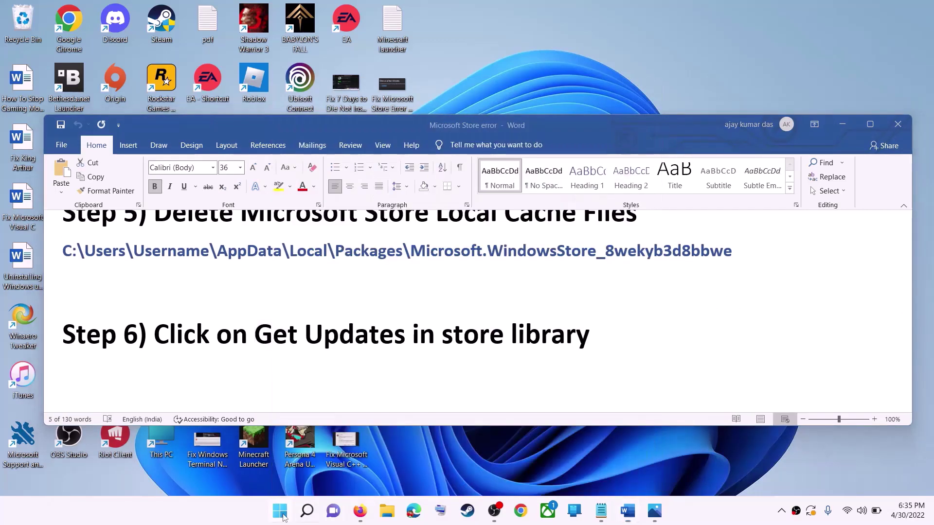
Open Microsoft Store and check for app updates in its Library, minimizing the Store once the check is started.
{"action": "left_click", "coordinate": [280, 511]}
{"action": "type", "text": "store"}
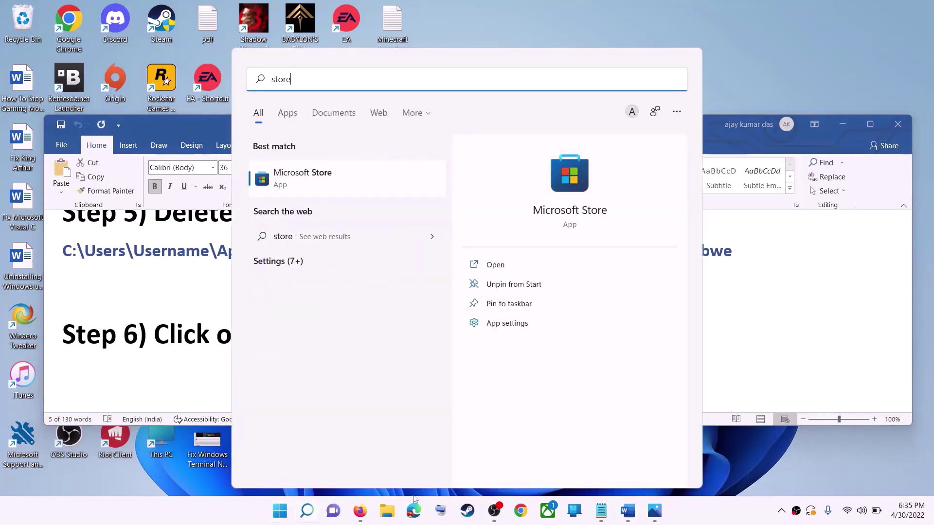
{"action": "key", "text": "Return"}
{"action": "double_click", "coordinate": [729, 14]}
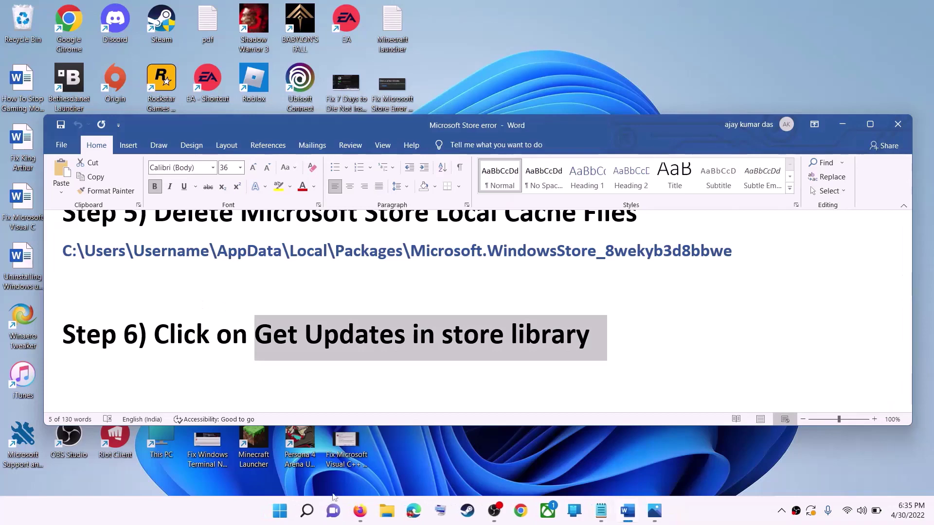
{"action": "left_click", "coordinate": [284, 514]}
{"action": "type", "text": "store"}
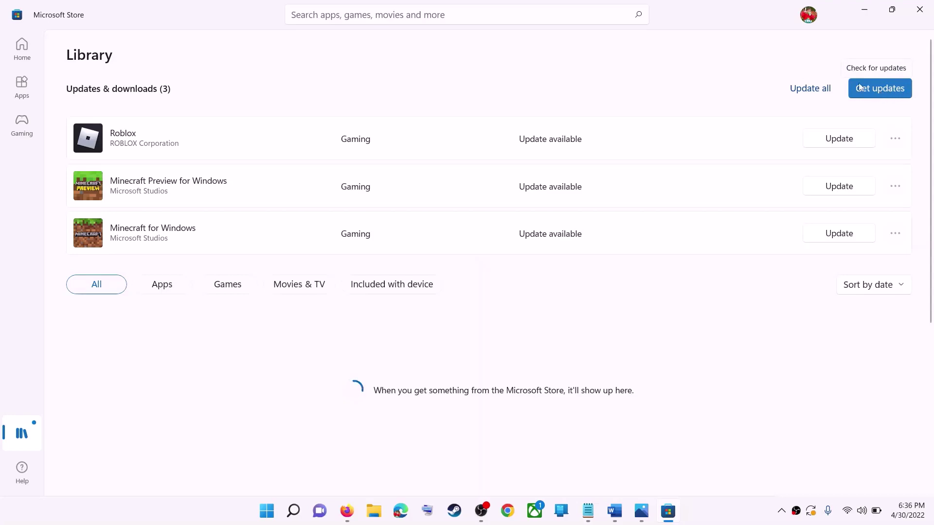
{"action": "left_click", "coordinate": [884, 89]}
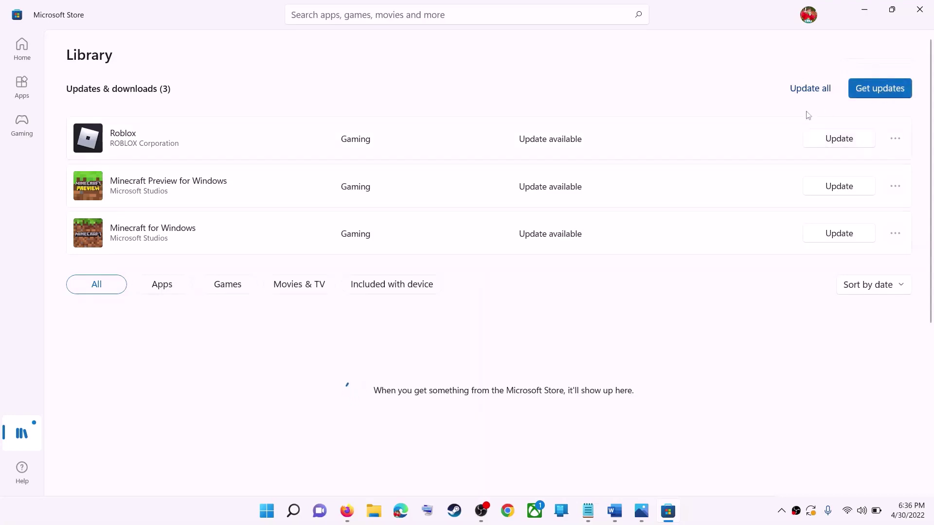
{"action": "left_click", "coordinate": [865, 14]}
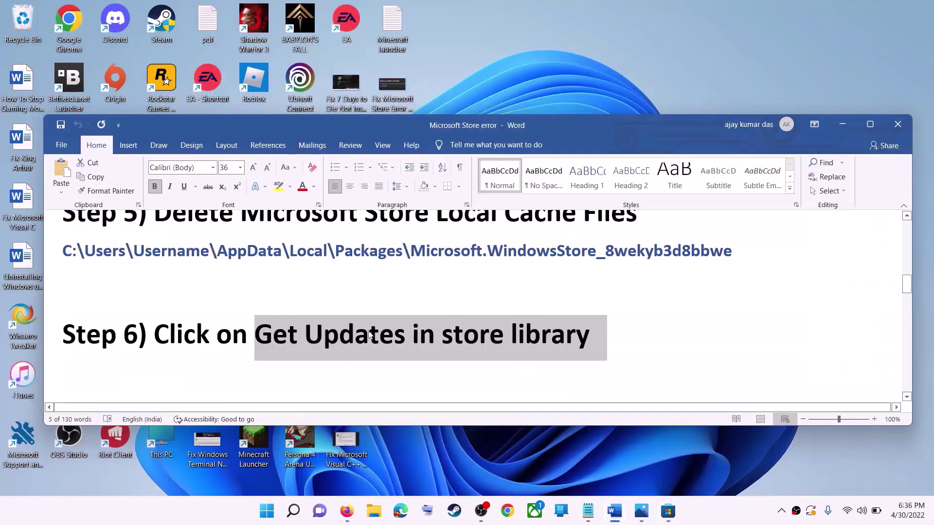
Highlight "Start all these services" in Step 7 of the Word notes and read the services listed under it.
{"action": "left_click_drag", "start_coordinate": [369, 334], "coordinate": [158, 336]}
{"action": "scroll", "coordinate": [260, 292], "scroll_direction": "down", "scroll_amount": 5}
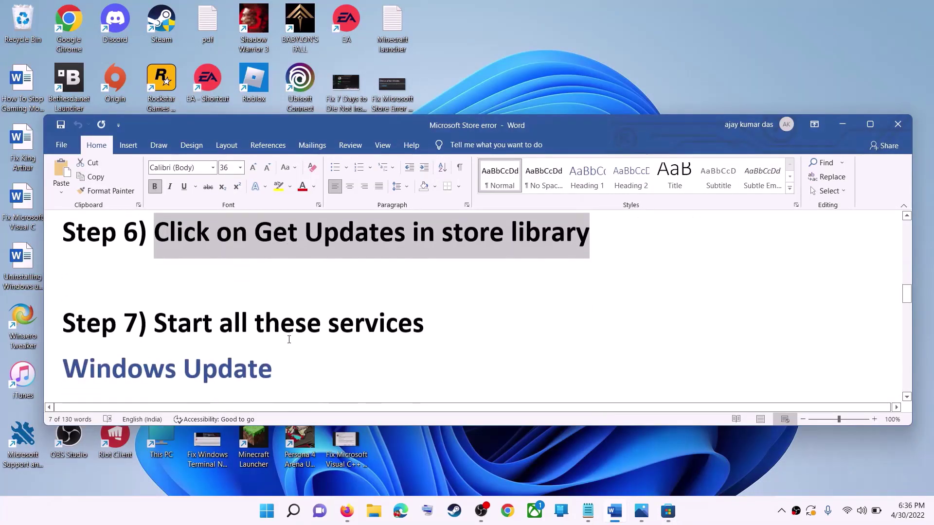
{"action": "left_click_drag", "start_coordinate": [178, 278], "coordinate": [423, 280]}
{"action": "scroll", "coordinate": [423, 280], "scroll_direction": "down", "scroll_amount": 1}
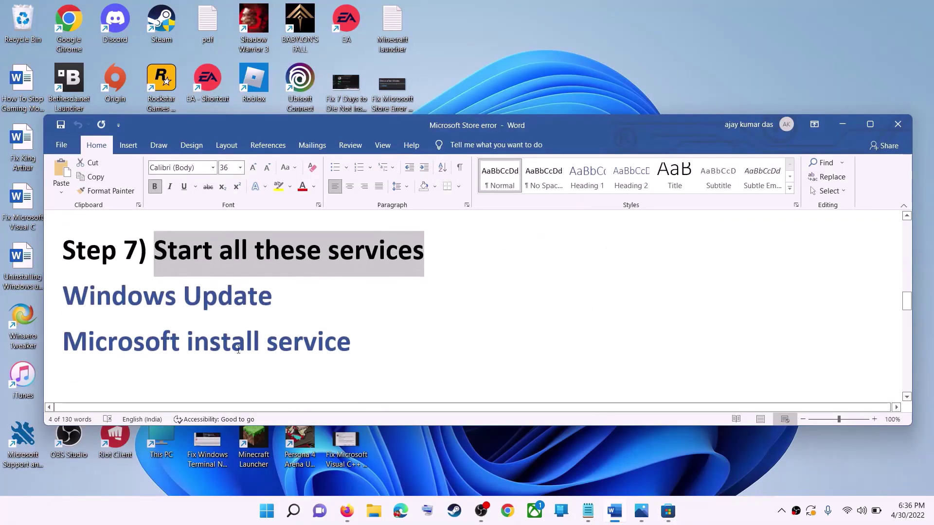
Open the Windows Services console and select the Windows Update service.
{"action": "left_click", "coordinate": [267, 511]}
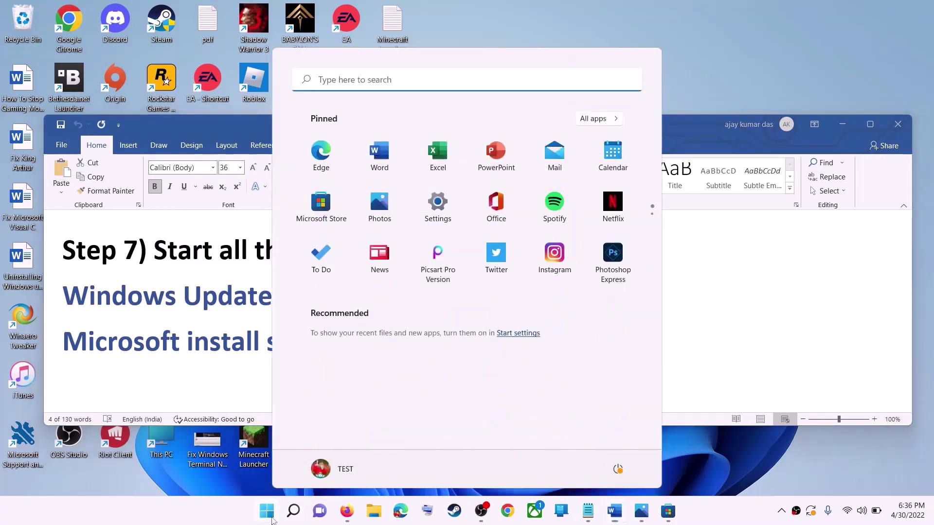
{"action": "type", "text": "services"}
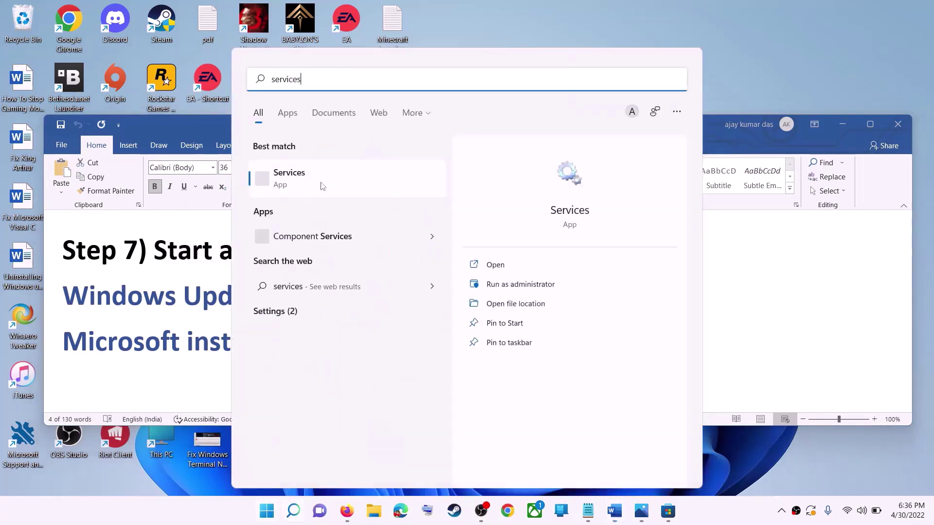
{"action": "left_click", "coordinate": [323, 182]}
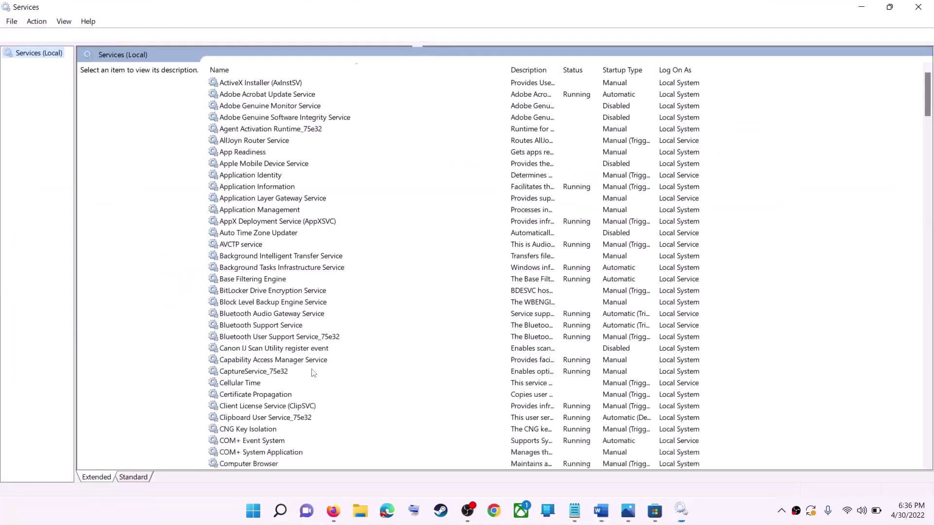
{"action": "left_click", "coordinate": [306, 371]}
{"action": "key", "text": "w"}
{"action": "scroll", "coordinate": [321, 424], "scroll_direction": "down", "scroll_amount": 6}
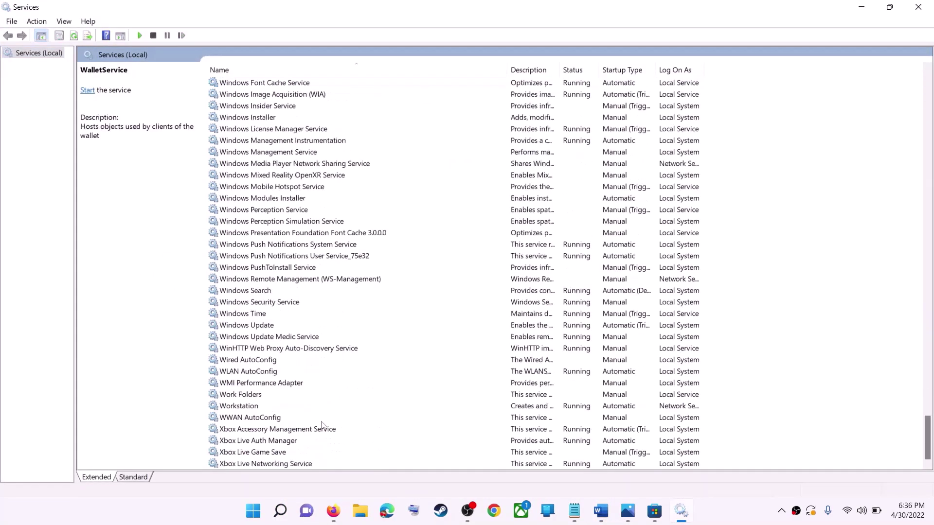
{"action": "left_click", "coordinate": [265, 327]}
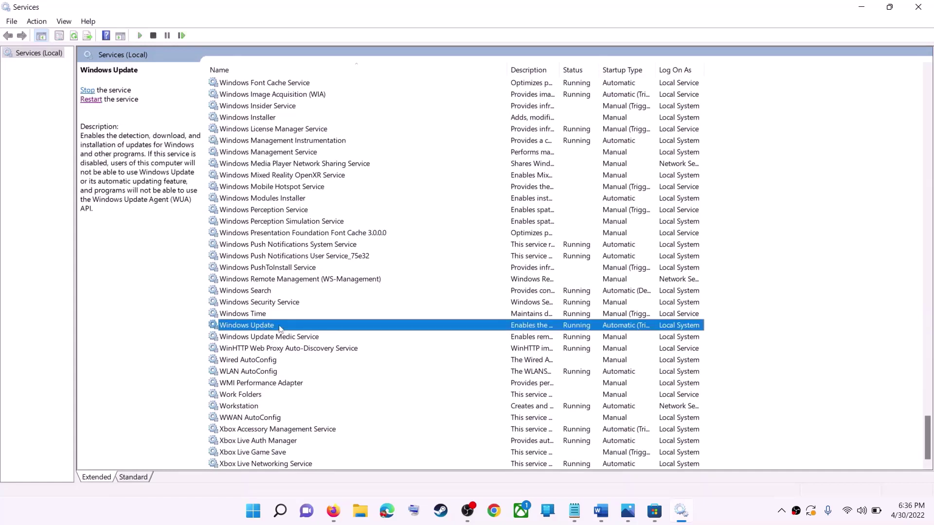
Set the Windows Update service's startup type to Automatic, apply it, and restart the service.
{"action": "double_click", "coordinate": [315, 330]}
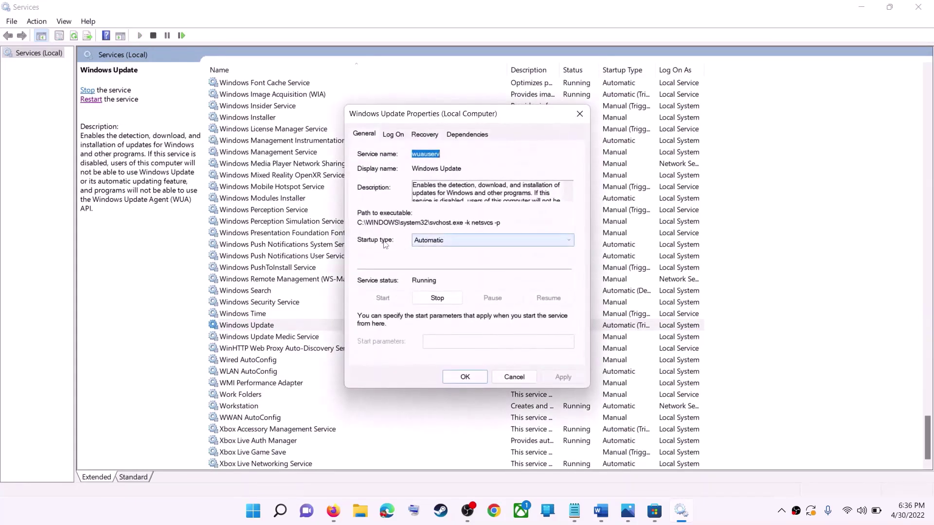
{"action": "left_click", "coordinate": [452, 241]}
{"action": "left_click", "coordinate": [438, 259]}
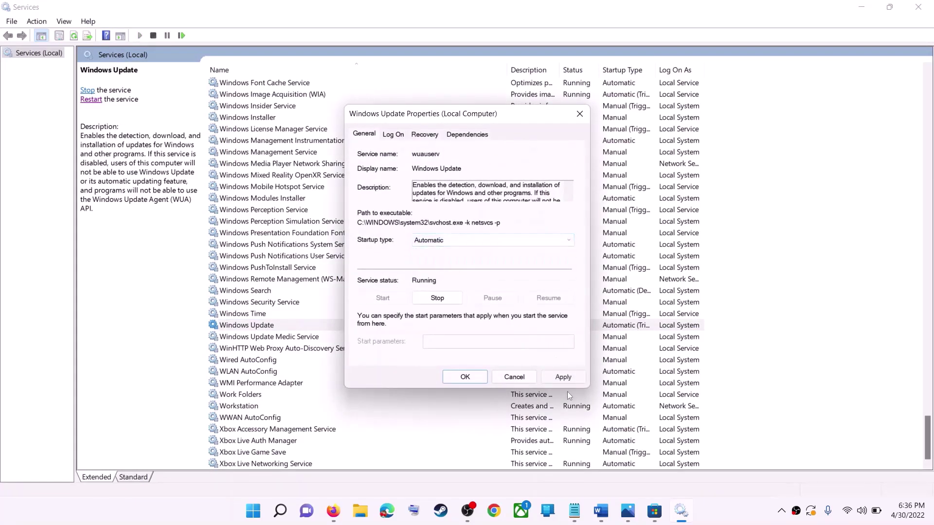
{"action": "left_click", "coordinate": [564, 377]}
{"action": "left_click", "coordinate": [465, 377]}
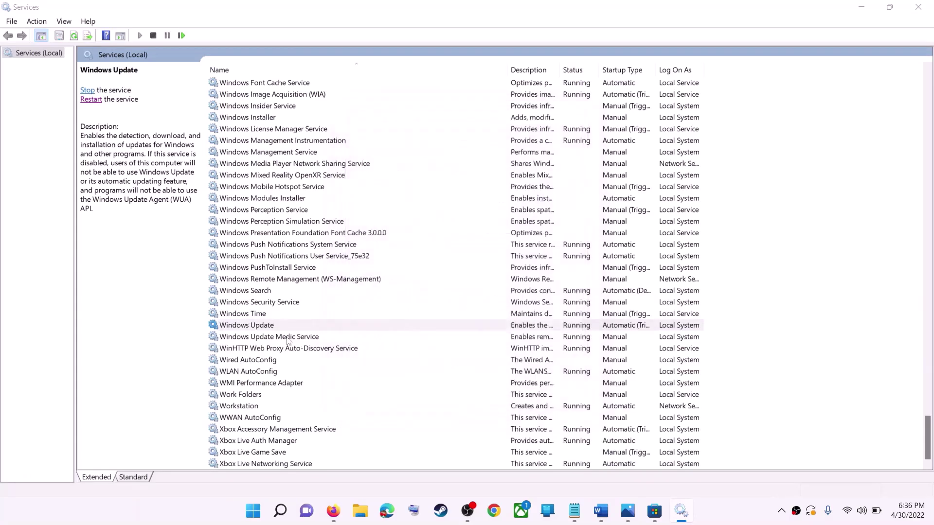
{"action": "left_click", "coordinate": [241, 328]}
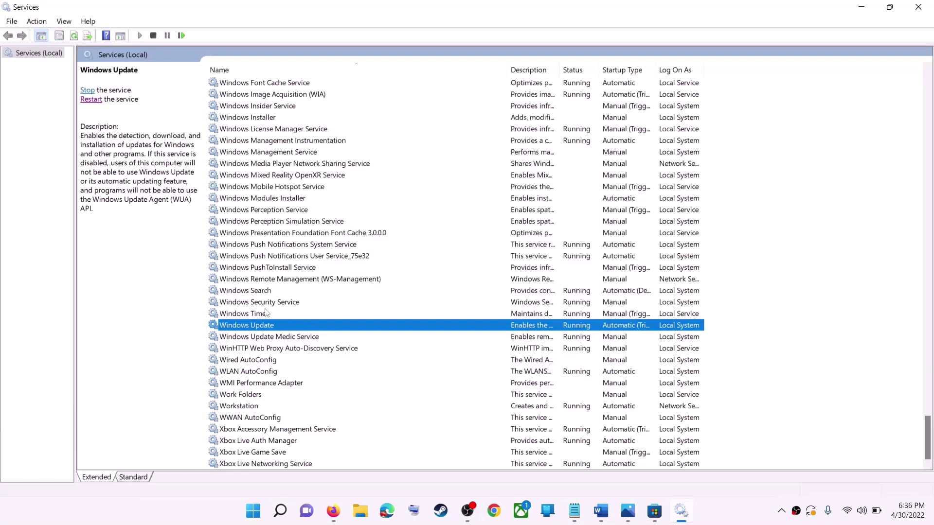
{"action": "left_click", "coordinate": [91, 100]}
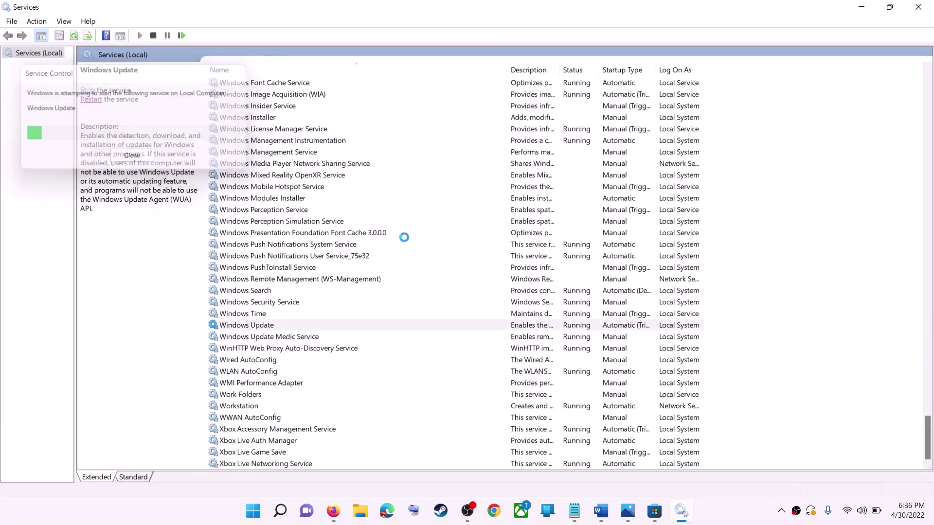
Set the Microsoft Store Install Service's startup type to Automatic, restart the service, and close the Services console.
{"action": "left_click", "coordinate": [299, 245]}
{"action": "key", "text": "m"}
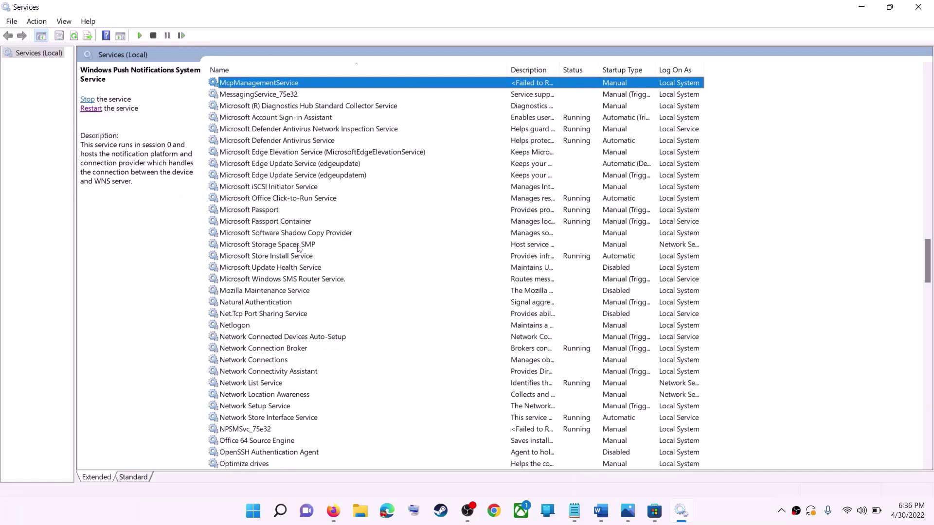
{"action": "left_click", "coordinate": [283, 258]}
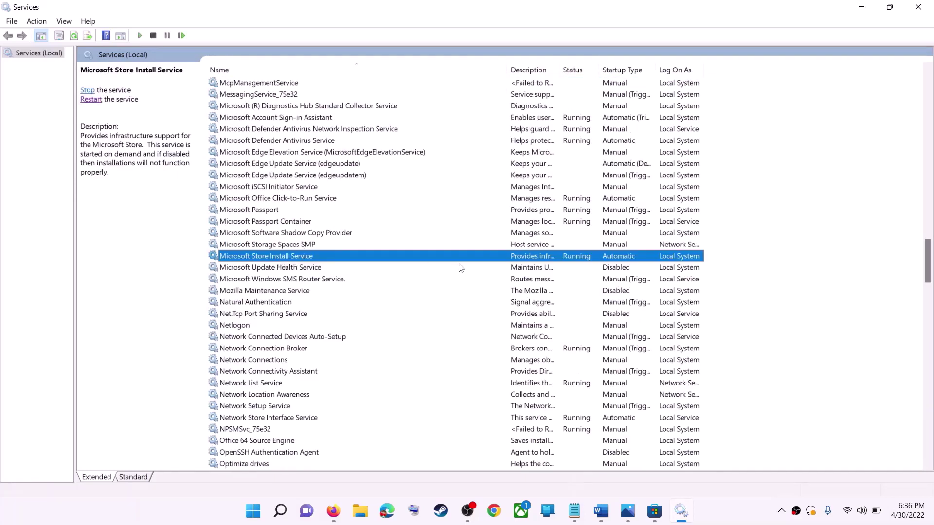
{"action": "double_click", "coordinate": [431, 256]}
{"action": "left_click", "coordinate": [449, 244]}
{"action": "left_click", "coordinate": [434, 263]}
{"action": "key", "text": "Tab"}
{"action": "key", "text": "Tab"}
{"action": "key", "text": "Tab"}
{"action": "key", "text": "Tab"}
{"action": "key", "text": "Tab"}
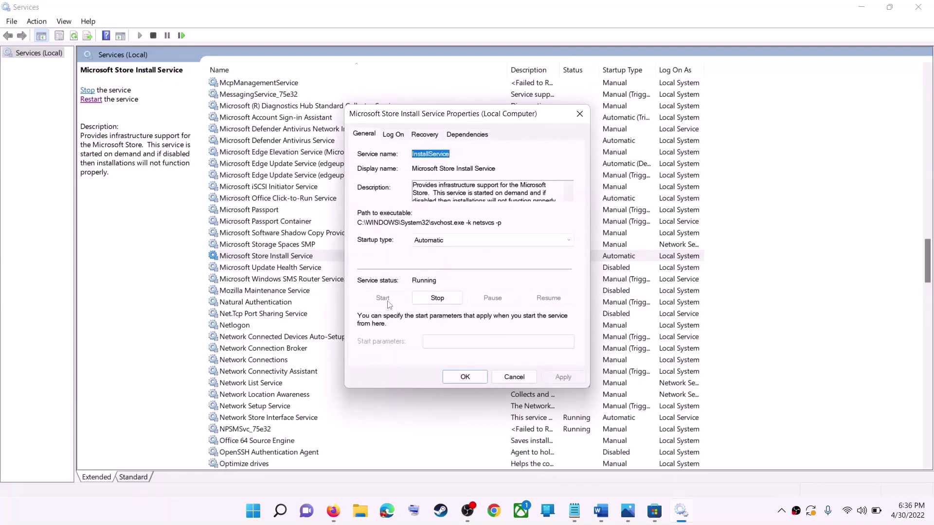
{"action": "left_click", "coordinate": [458, 376]}
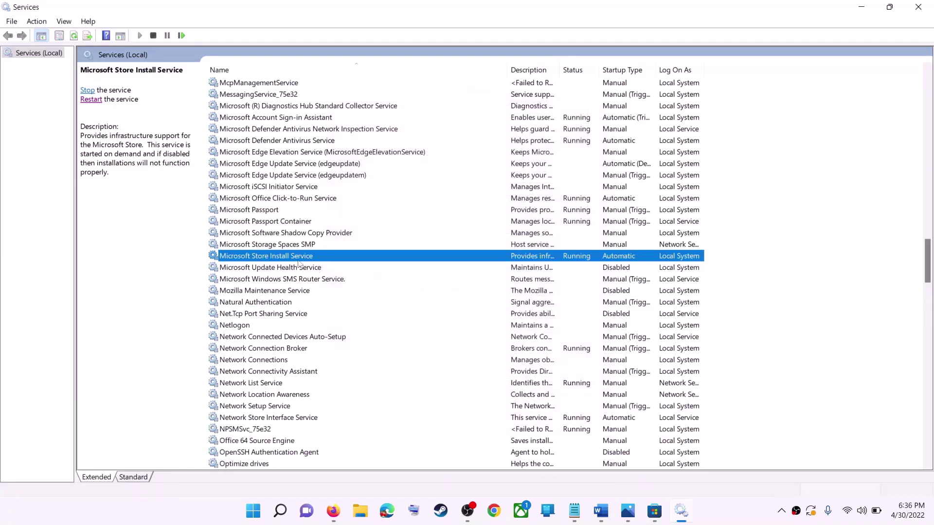
{"action": "left_click", "coordinate": [86, 100]}
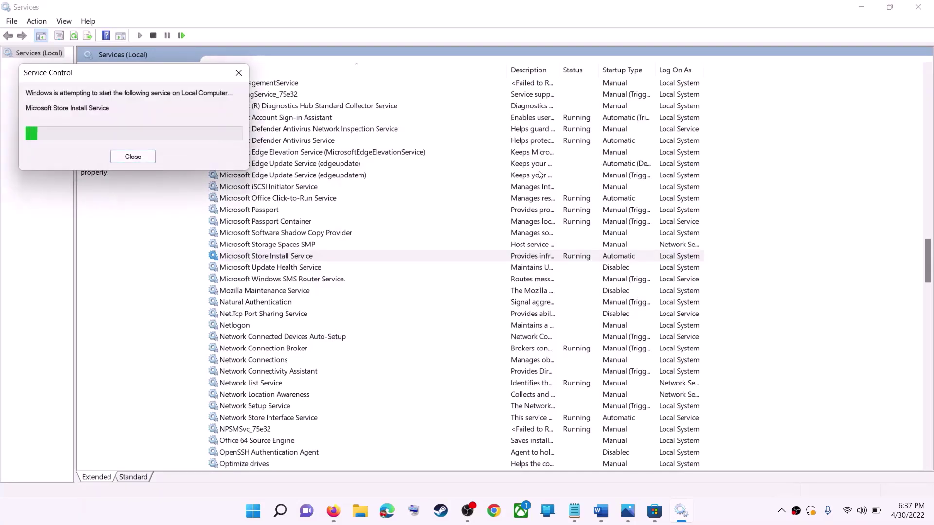
{"action": "left_click", "coordinate": [918, 7]}
Highlight "Update Windows" in Step 8 of the Word notes and check the Windows Update page in Settings.
{"action": "scroll", "coordinate": [264, 323], "scroll_direction": "down", "scroll_amount": 1}
{"action": "scroll", "coordinate": [264, 322], "scroll_direction": "down", "scroll_amount": 2}
{"action": "scroll", "coordinate": [265, 313], "scroll_direction": "up", "scroll_amount": 1}
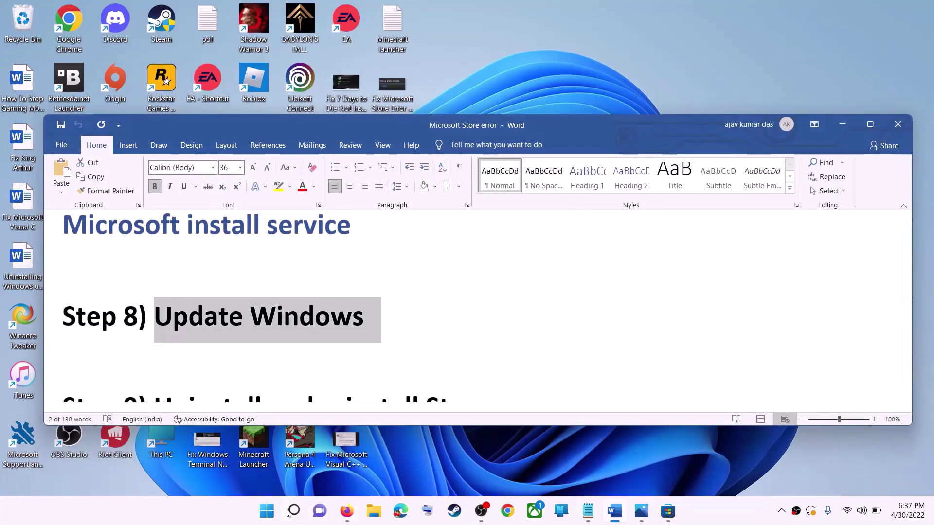
{"action": "left_click", "coordinate": [267, 510]}
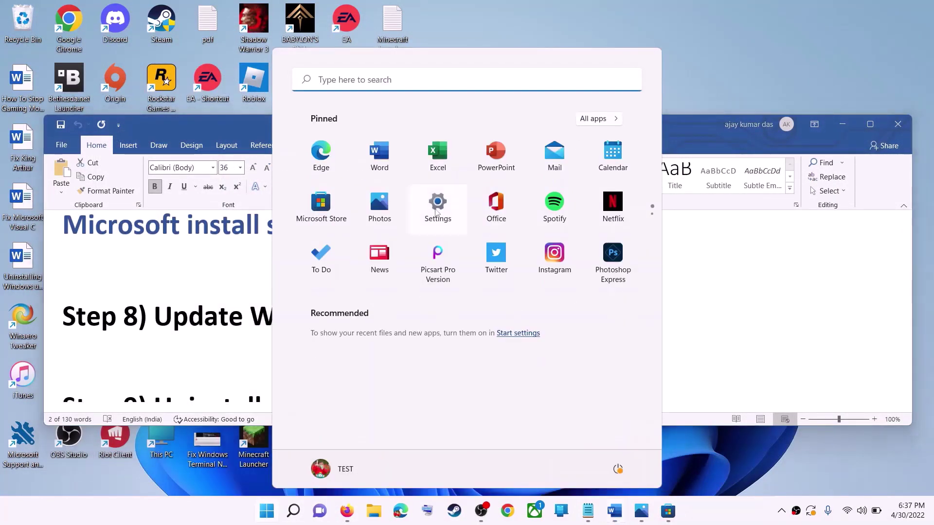
{"action": "left_click", "coordinate": [437, 212]}
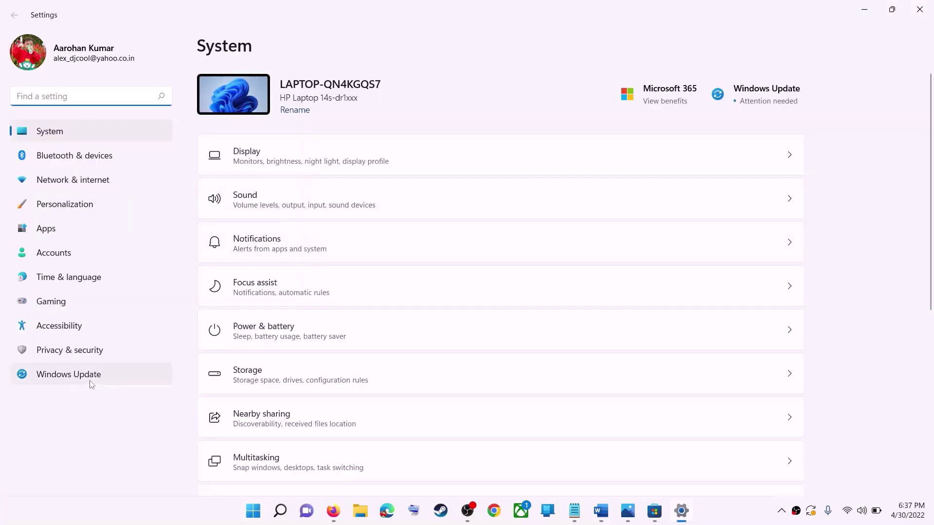
{"action": "left_click", "coordinate": [77, 379]}
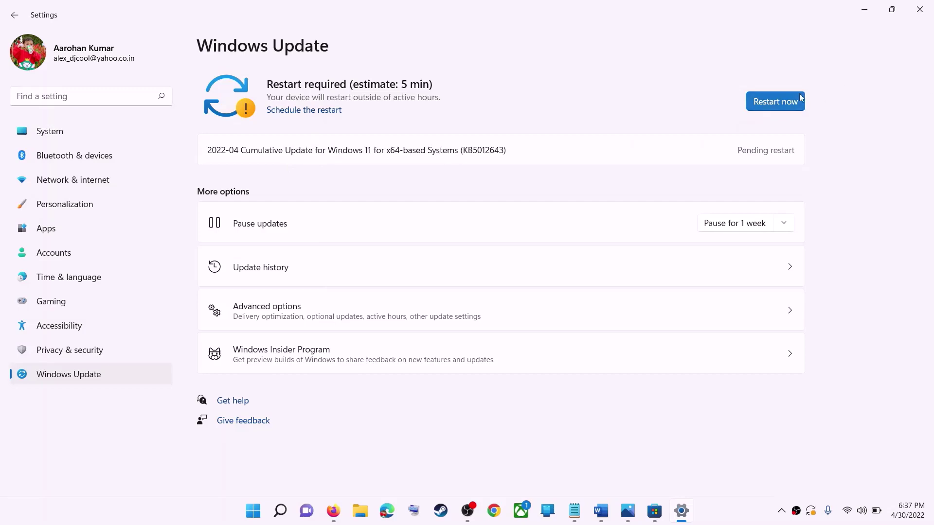
{"action": "left_click", "coordinate": [865, 9]}
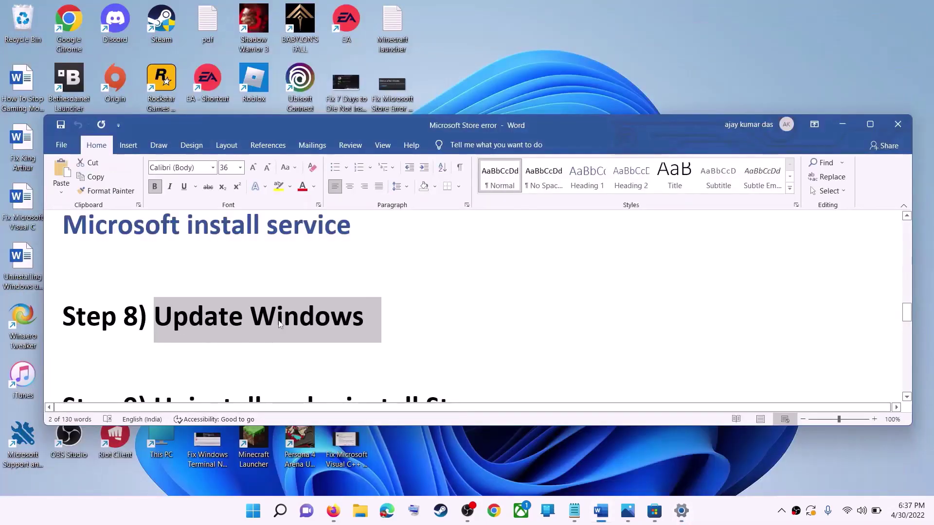
Copy the command Get-AppxPackage -allusers *WindowsStore* | Remove-AppxPackage from Step 9 of the Word notes.
{"action": "scroll", "coordinate": [279, 320], "scroll_direction": "down", "scroll_amount": 3}
{"action": "scroll", "coordinate": [279, 321], "scroll_direction": "down", "scroll_amount": 1}
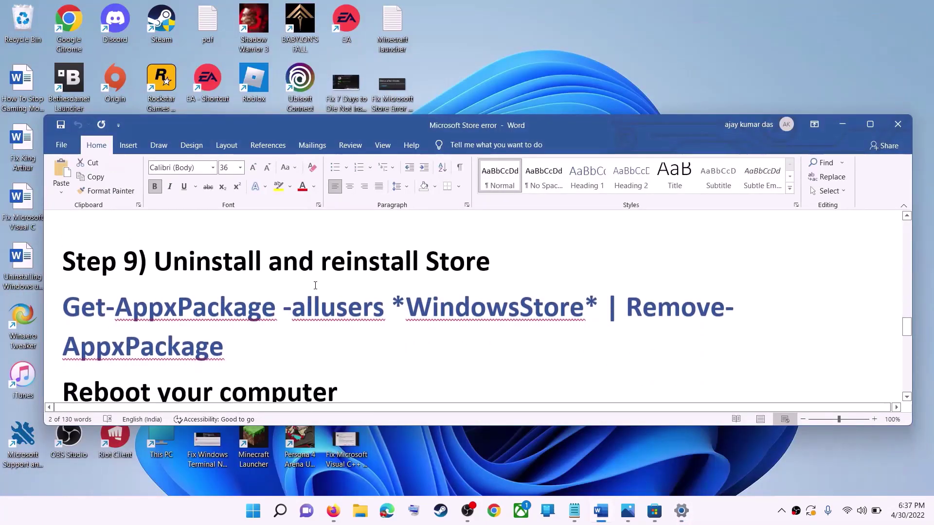
{"action": "left_click_drag", "start_coordinate": [246, 348], "coordinate": [81, 318]}
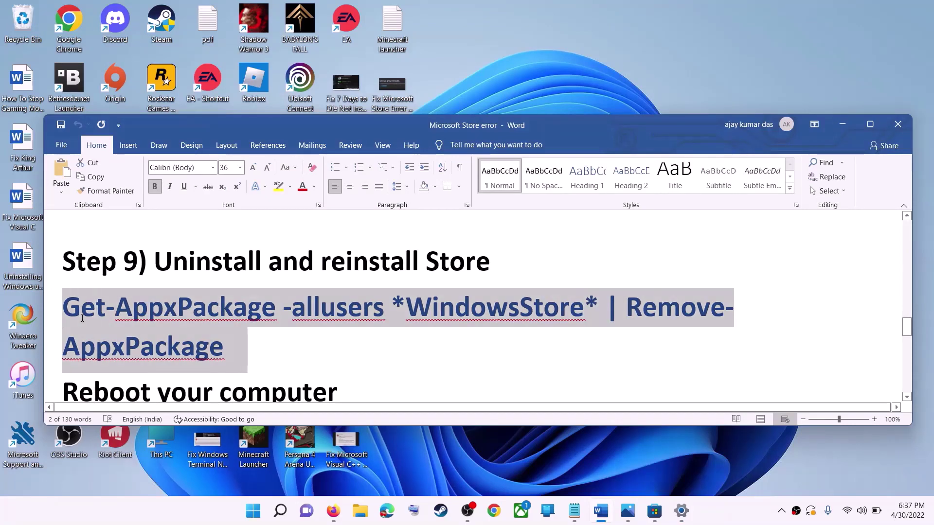
{"action": "right_click", "coordinate": [141, 328]}
{"action": "left_click", "coordinate": [188, 183]}
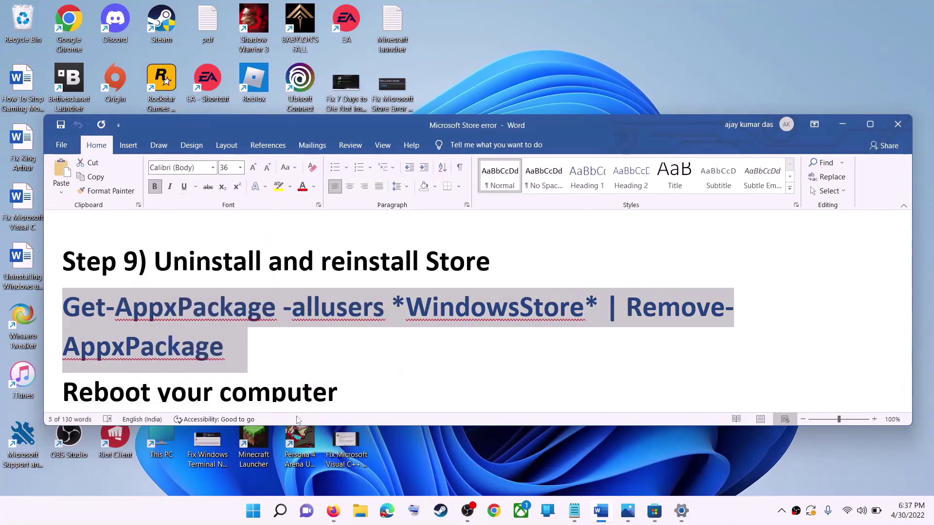
Search Windows for powershell and run Windows PowerShell as administrator, allowing it to make changes to the device.
{"action": "left_click", "coordinate": [255, 515]}
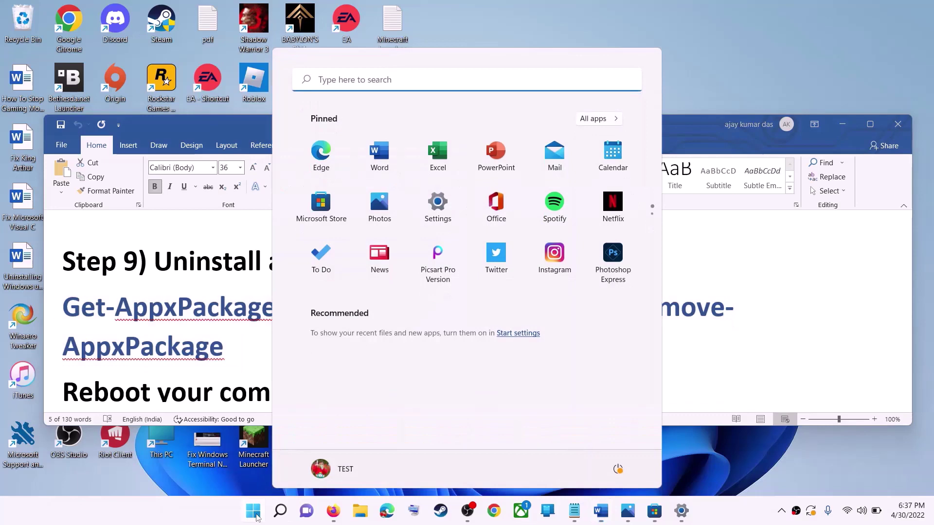
{"action": "type", "text": "powe"}
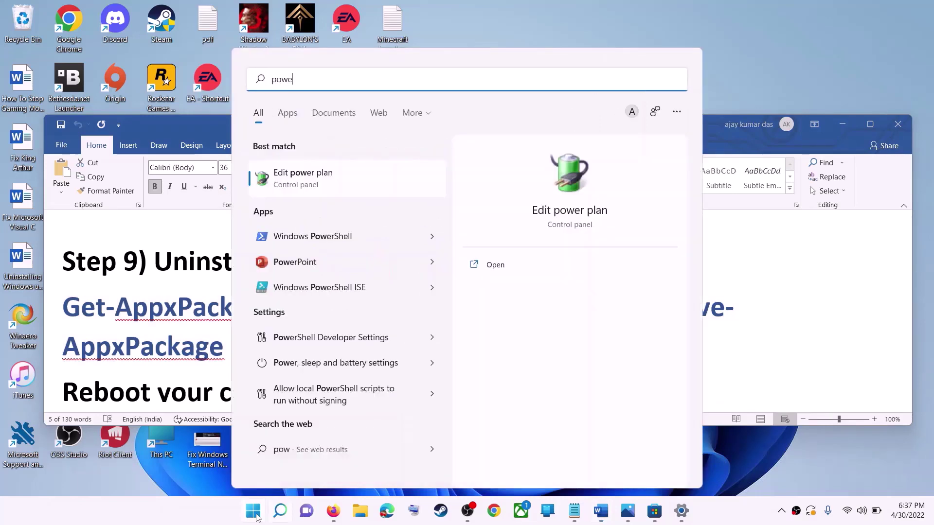
{"action": "type", "text": "rshell"}
{"action": "right_click", "coordinate": [312, 176]}
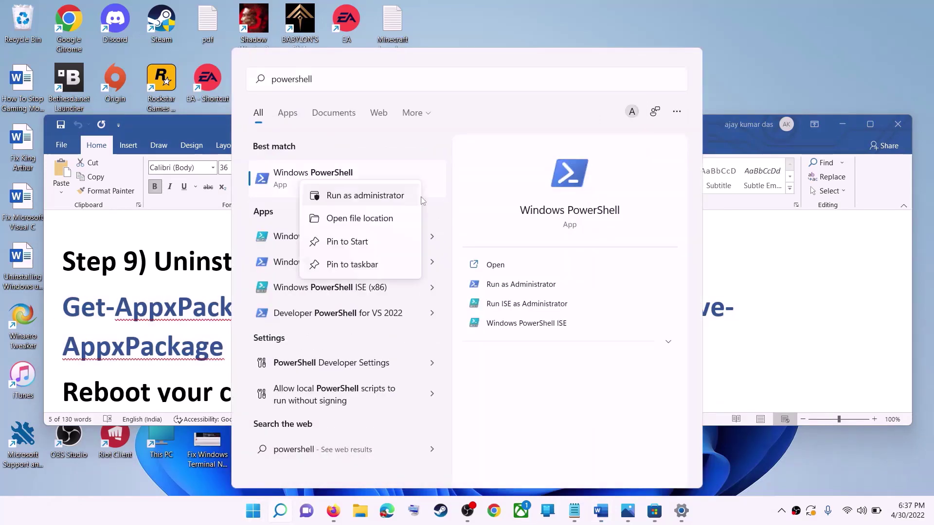
{"action": "left_click", "coordinate": [378, 197]}
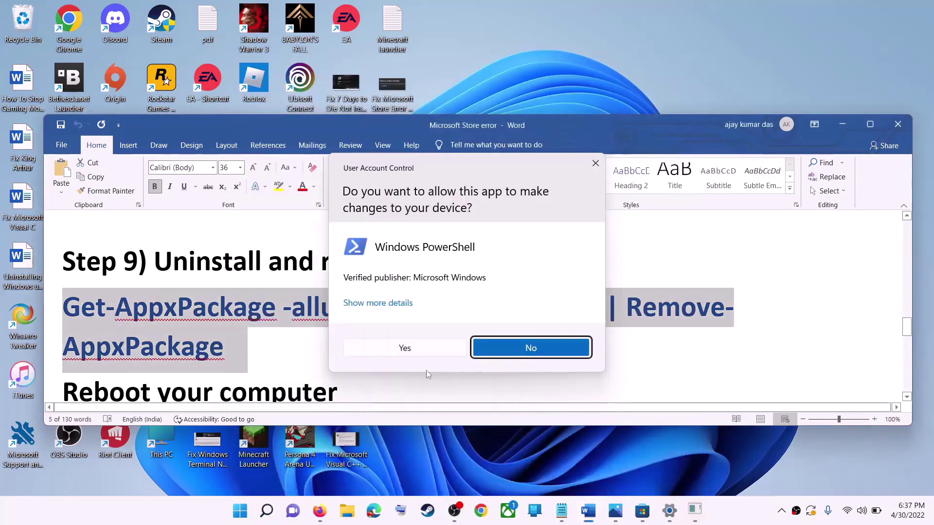
{"action": "left_click", "coordinate": [394, 348]}
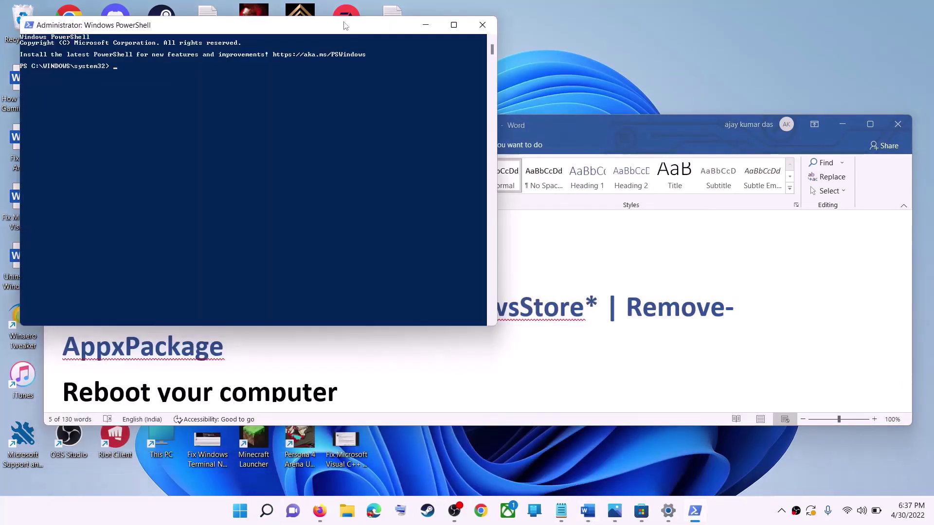
Run the copied WindowsStore Remove-AppxPackage command in PowerShell and highlight "Reboot your computer" in the Word notes.
{"action": "key", "text": "ctrl+v"}
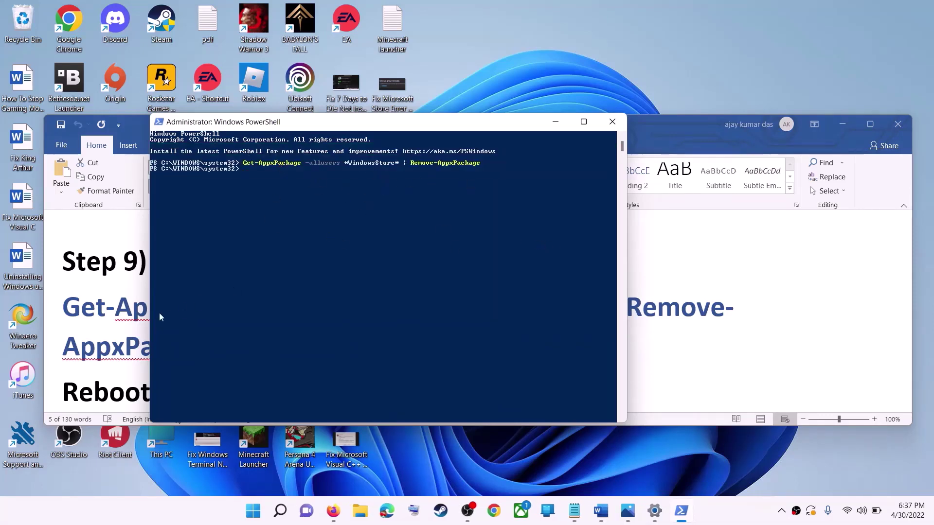
{"action": "left_click", "coordinate": [117, 335]}
{"action": "scroll", "coordinate": [208, 342], "scroll_direction": "down", "scroll_amount": 2}
{"action": "triple_click", "coordinate": [429, 331]}
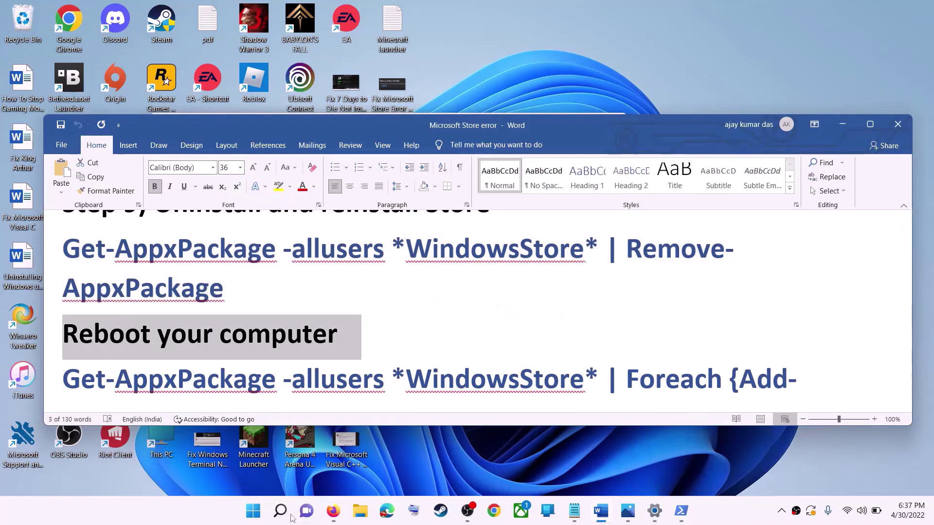
Show the Restart choice among the Windows power options and return to the Word notes without restarting.
{"action": "key", "text": "super"}
{"action": "left_click", "coordinate": [618, 469]}
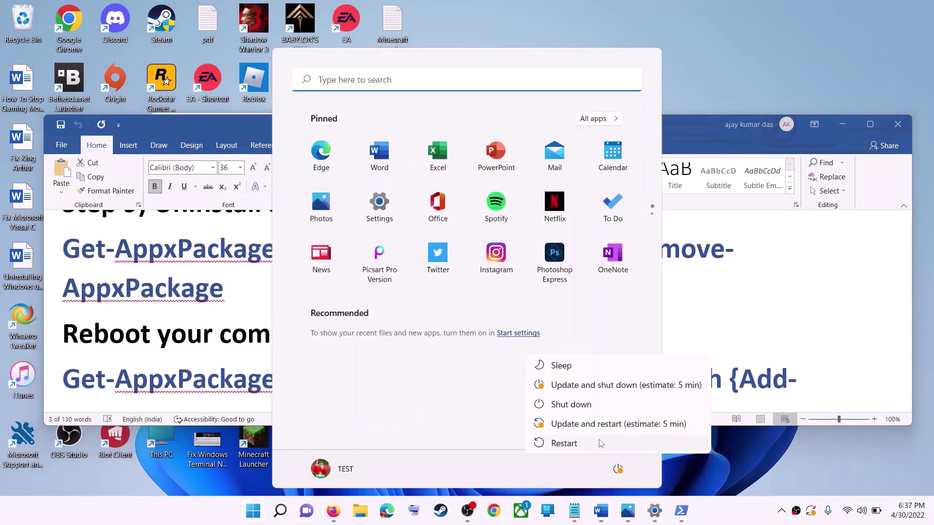
{"action": "left_click", "coordinate": [197, 339]}
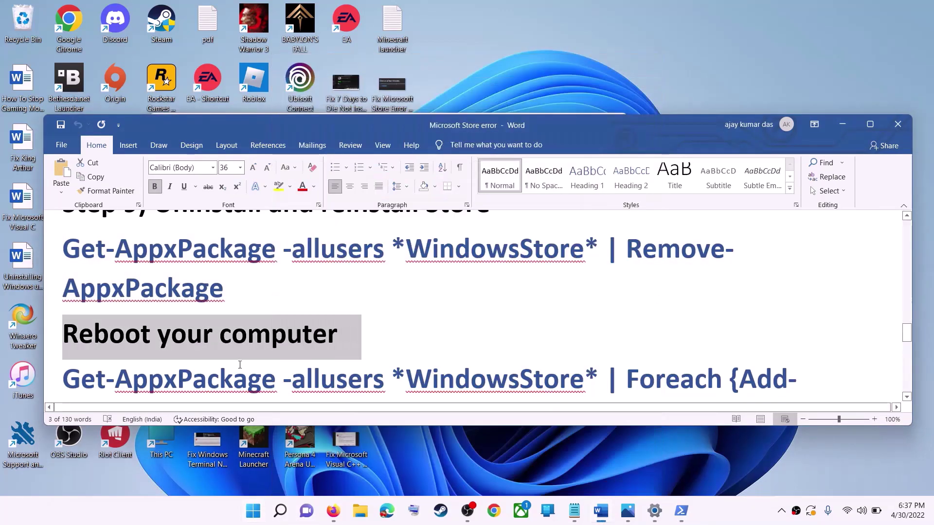
Search Windows for powershell and run Windows PowerShell as administrator again for the reinstall command.
{"action": "scroll", "coordinate": [240, 364], "scroll_direction": "down", "scroll_amount": 1}
{"action": "left_click", "coordinate": [252, 520]}
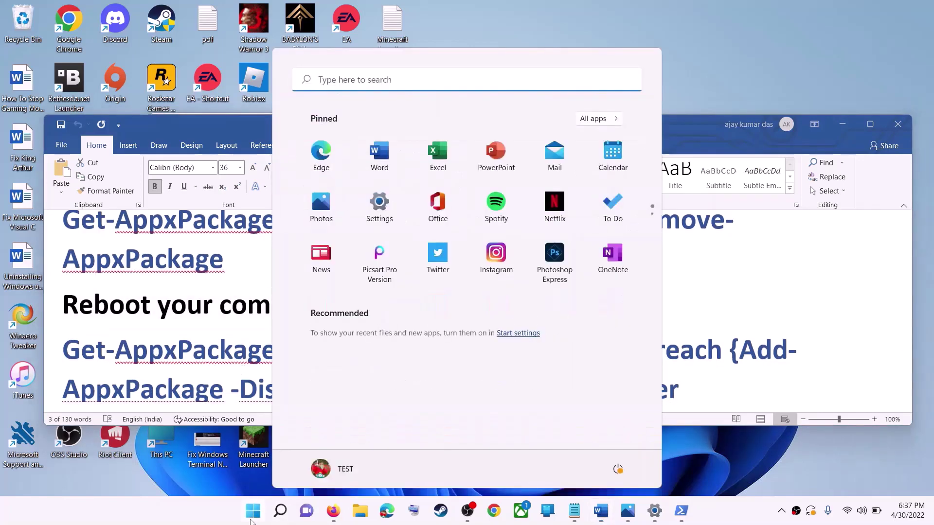
{"action": "type", "text": "powers"}
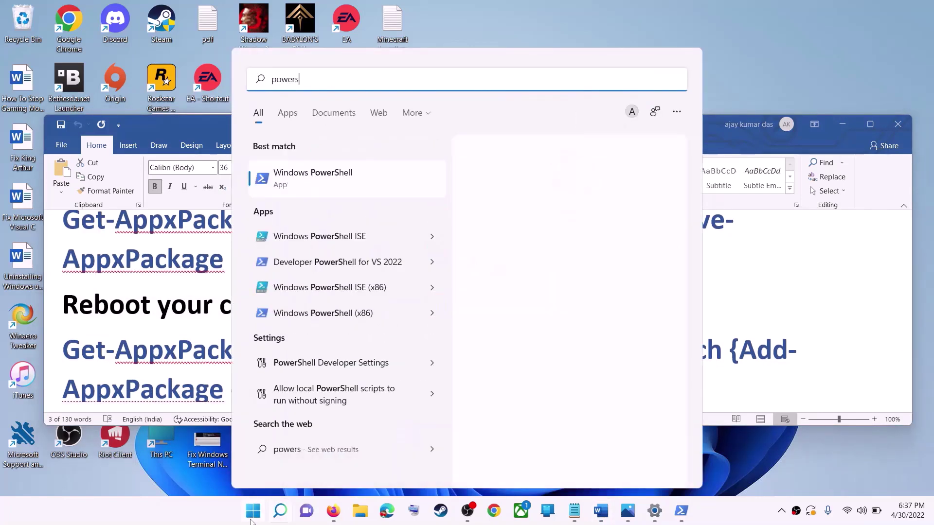
{"action": "type", "text": "hell"}
{"action": "right_click", "coordinate": [368, 189]}
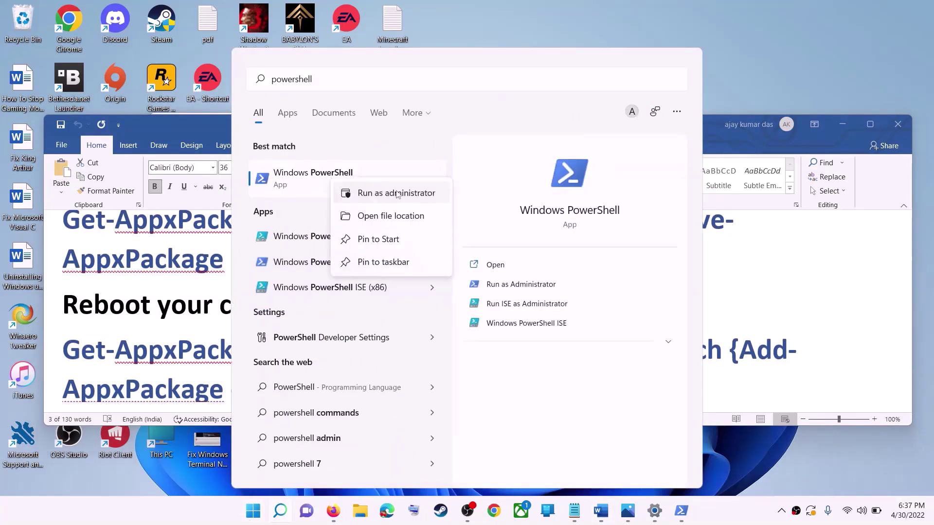
{"action": "left_click", "coordinate": [396, 193]}
{"action": "left_click", "coordinate": [441, 346]}
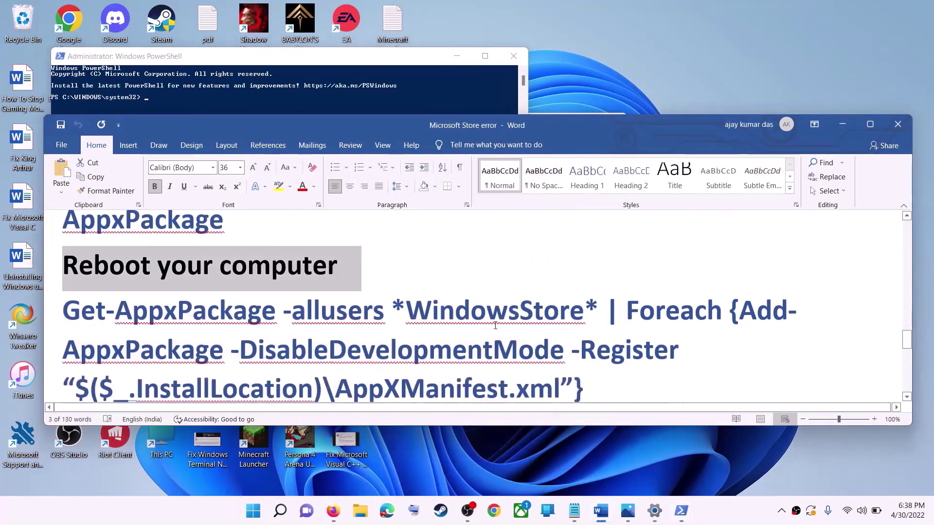
Copy Get-AppxPackage -allusers *WindowsStore* | Foreach {Add-AppxPackage -DisableDevelopmentMode -Register “$($_.InstallLocation)\AppXManifest.xml”} from the Word notes and run it in PowerShell.
{"action": "scroll", "coordinate": [495, 325], "scroll_direction": "down", "scroll_amount": 1}
{"action": "left_click_drag", "start_coordinate": [603, 377], "coordinate": [110, 311]}
{"action": "right_click", "coordinate": [110, 311]}
{"action": "left_click", "coordinate": [131, 336]}
{"action": "left_click", "coordinate": [292, 97]}
{"action": "left_click", "coordinate": [297, 209]}
{"action": "right_click", "coordinate": [283, 198]}
{"action": "key", "text": "Return"}
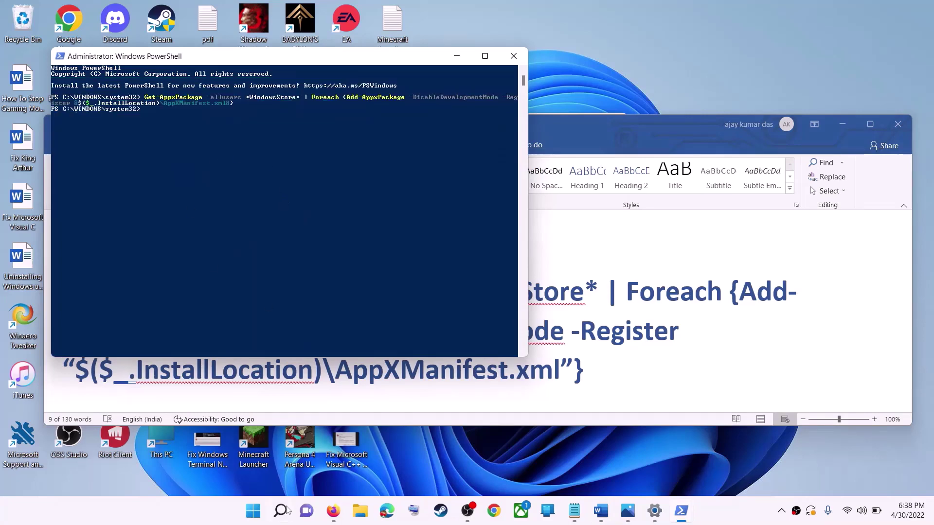
Search Windows for store and open Microsoft Store.
{"action": "left_click", "coordinate": [254, 515]}
{"action": "type", "text": "s"}
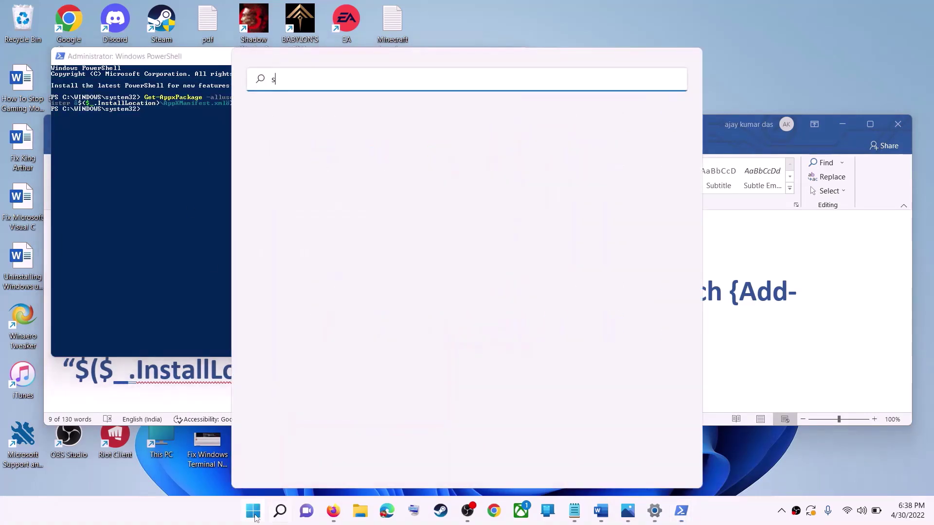
{"action": "type", "text": "tore"}
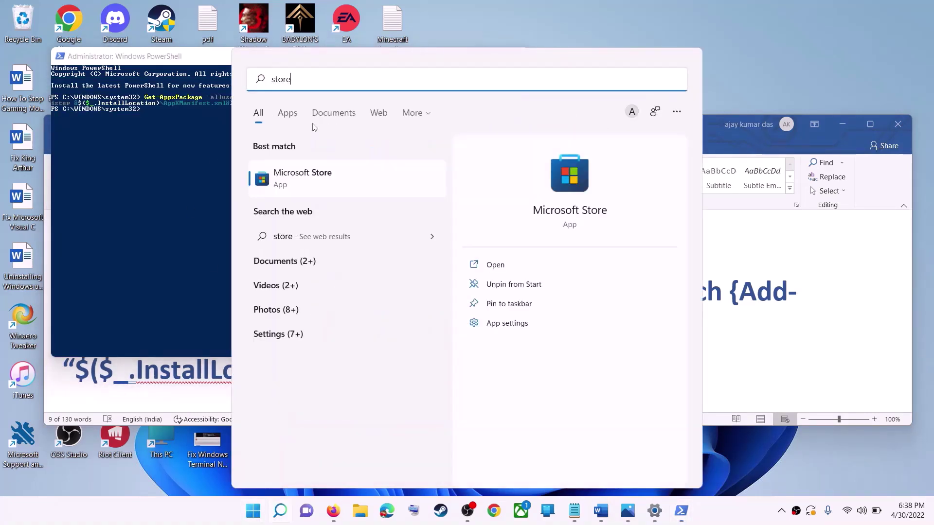
{"action": "key", "text": "Return"}
Highlight "Try installing to C drive/Different Drive" in Step 10 of the Word notes.
{"action": "scroll", "coordinate": [325, 333], "scroll_direction": "down", "scroll_amount": 3}
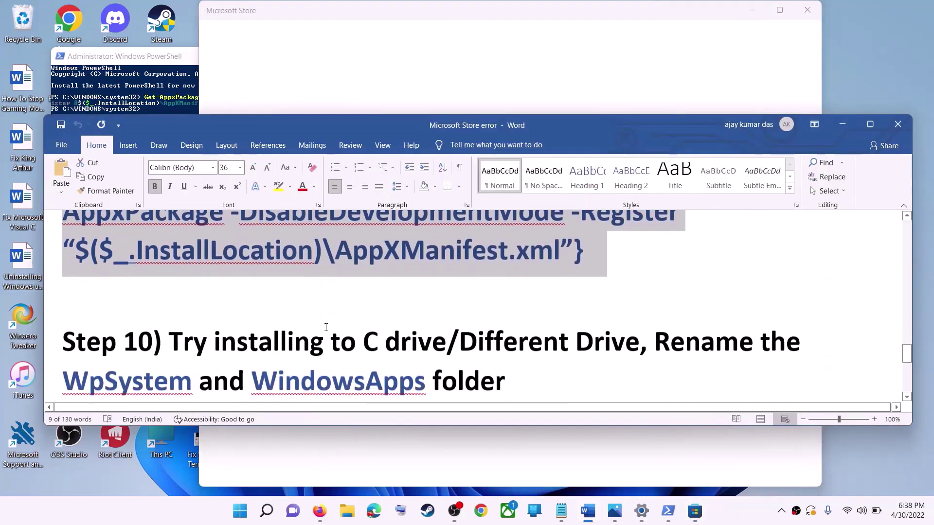
{"action": "scroll", "coordinate": [326, 326], "scroll_direction": "down", "scroll_amount": 2}
{"action": "left_click_drag", "start_coordinate": [199, 283], "coordinate": [639, 287]}
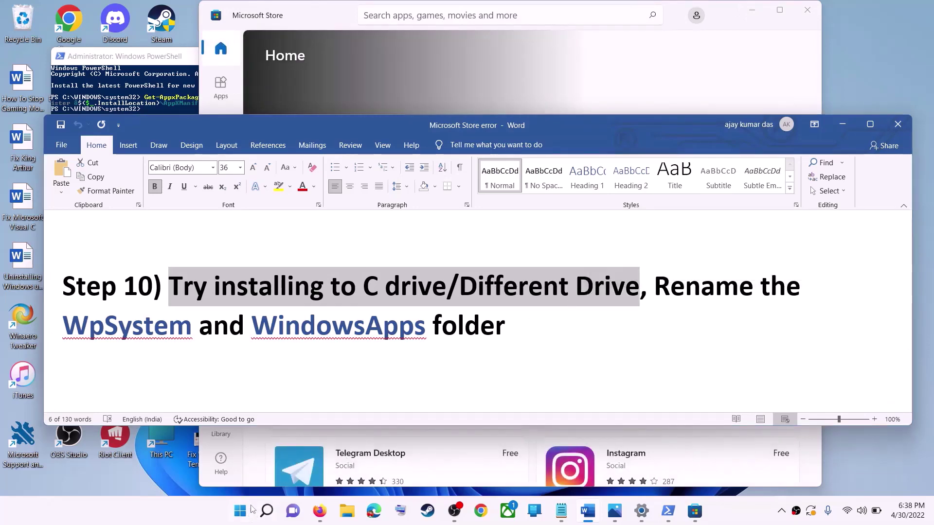
Open the Storage page of the System settings in Windows Settings.
{"action": "left_click", "coordinate": [248, 510]}
{"action": "left_click", "coordinate": [426, 212]}
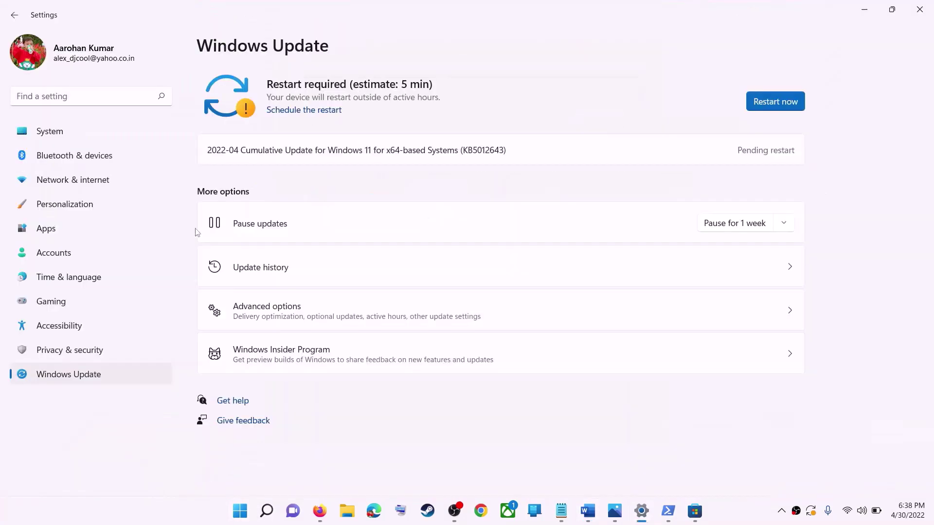
{"action": "left_click", "coordinate": [59, 132]}
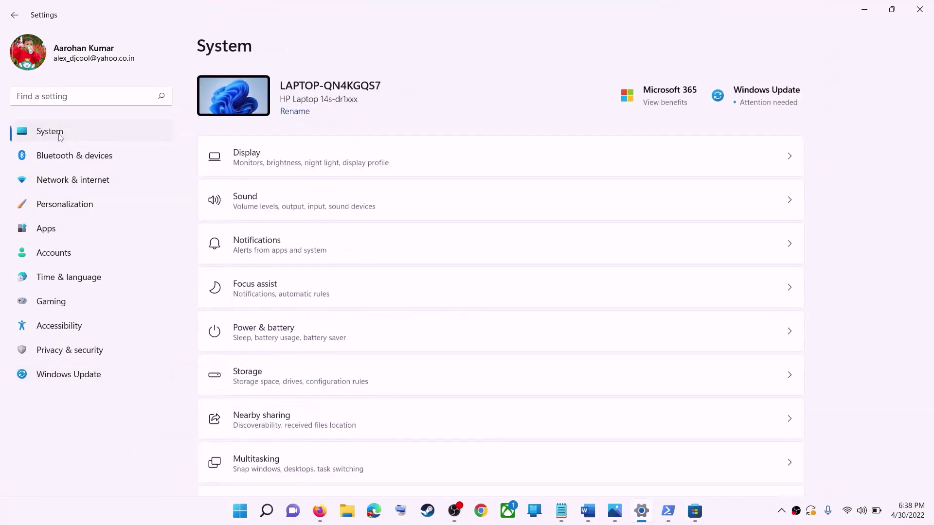
{"action": "scroll", "coordinate": [250, 263], "scroll_direction": "down", "scroll_amount": 3}
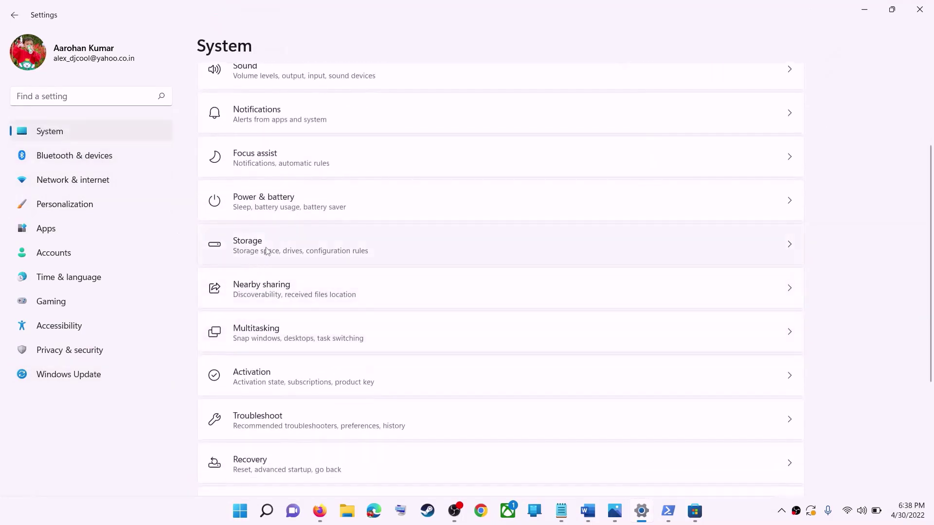
{"action": "left_click", "coordinate": [267, 252]}
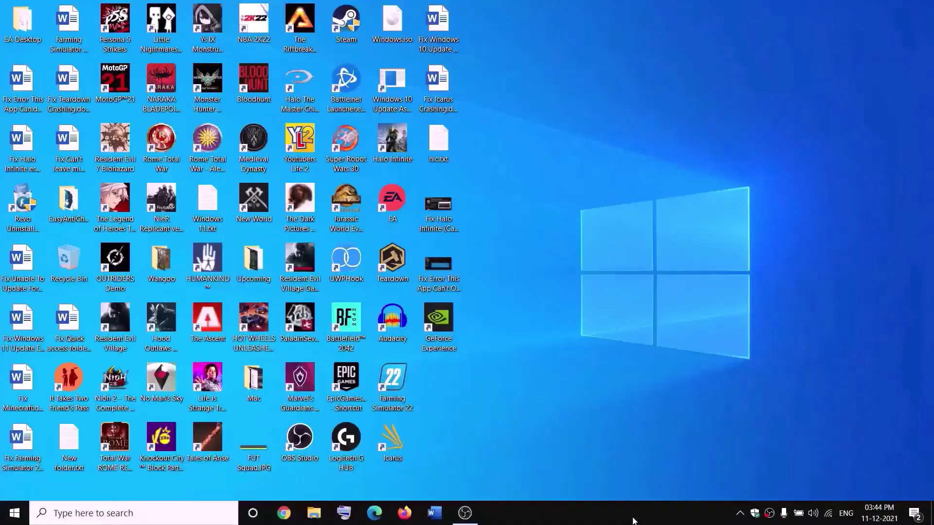
Open New Volume (D:) from This PC in File Explorer.
{"action": "left_click", "coordinate": [324, 510]}
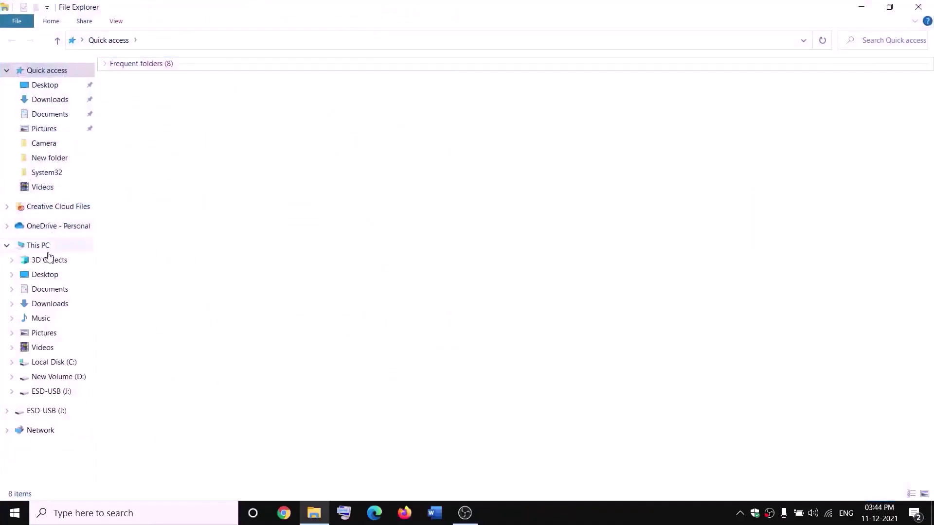
{"action": "left_click", "coordinate": [48, 252]}
{"action": "double_click", "coordinate": [345, 181]}
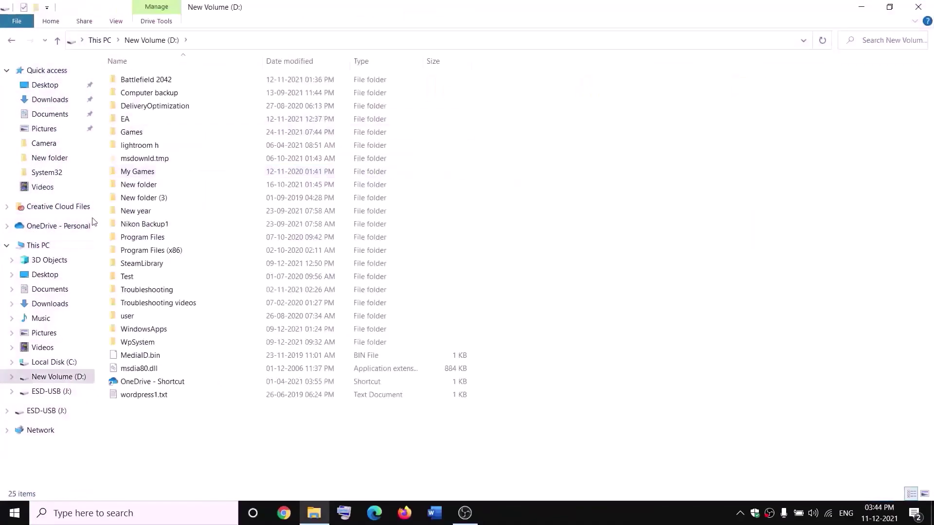
{"action": "left_click", "coordinate": [202, 343]}
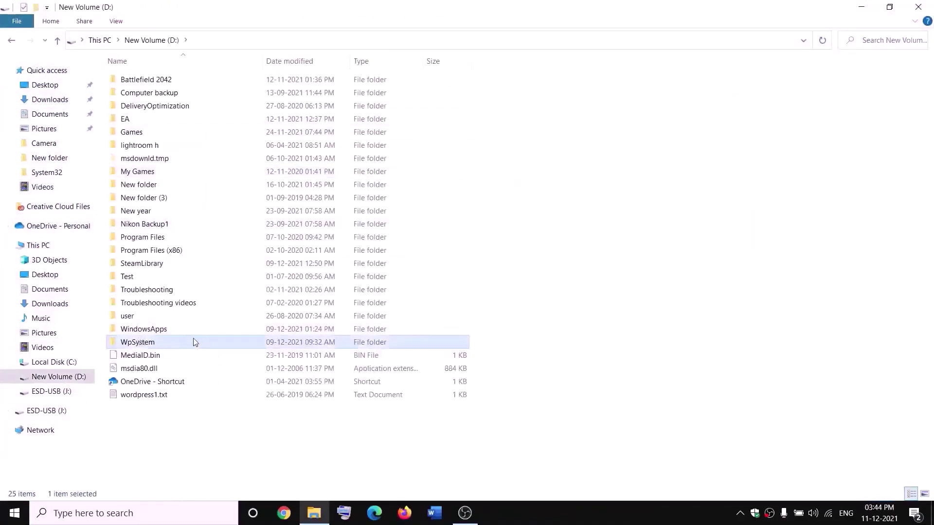
{"action": "right_click", "coordinate": [151, 346]}
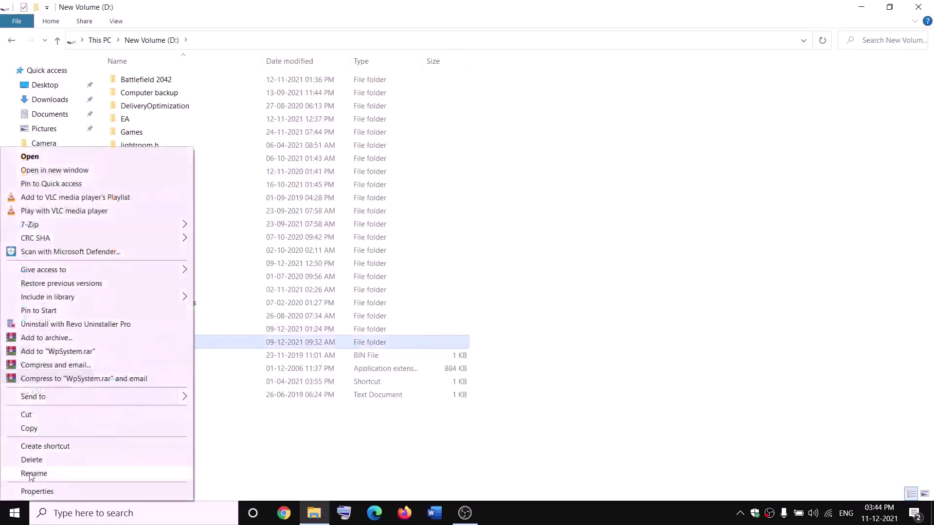
{"action": "left_click", "coordinate": [297, 444]}
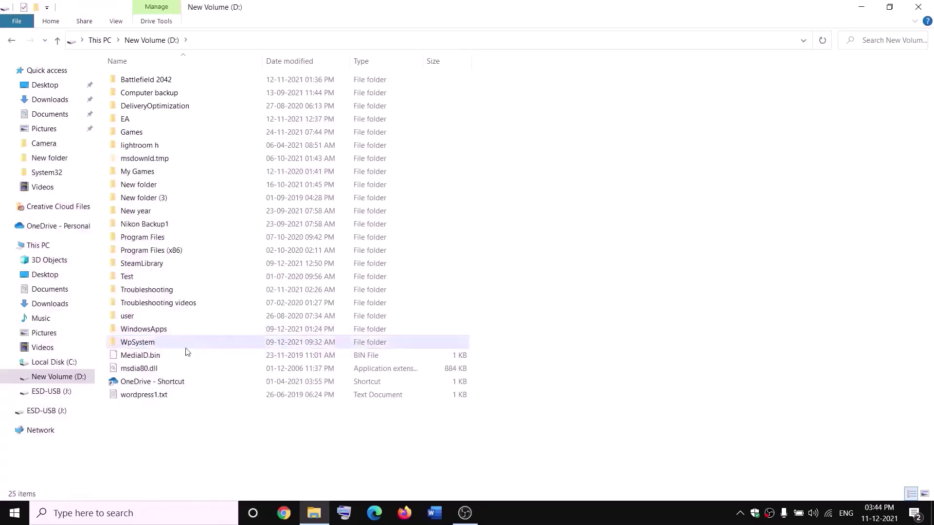
Open the advanced security settings of the WpSystem folder on drive D from its properties.
{"action": "mouse_move", "coordinate": [146, 345]}
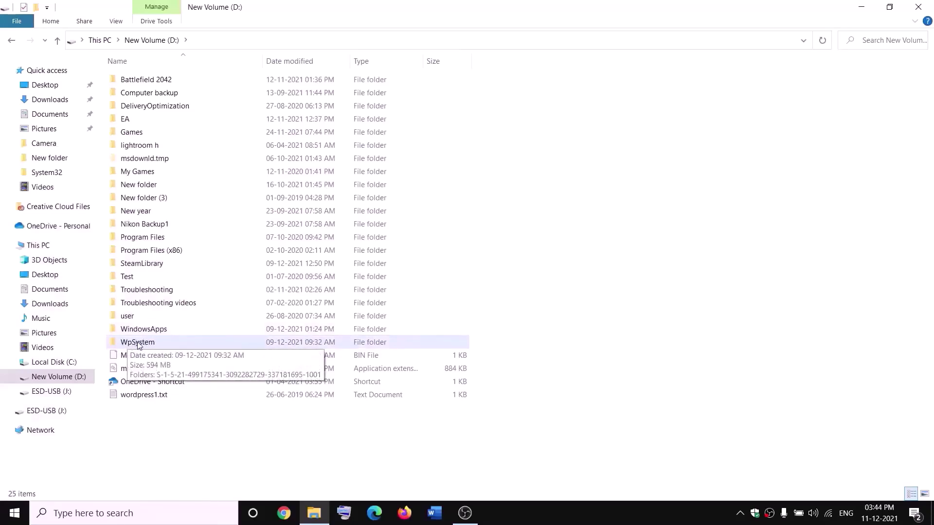
{"action": "right_click", "coordinate": [137, 344]}
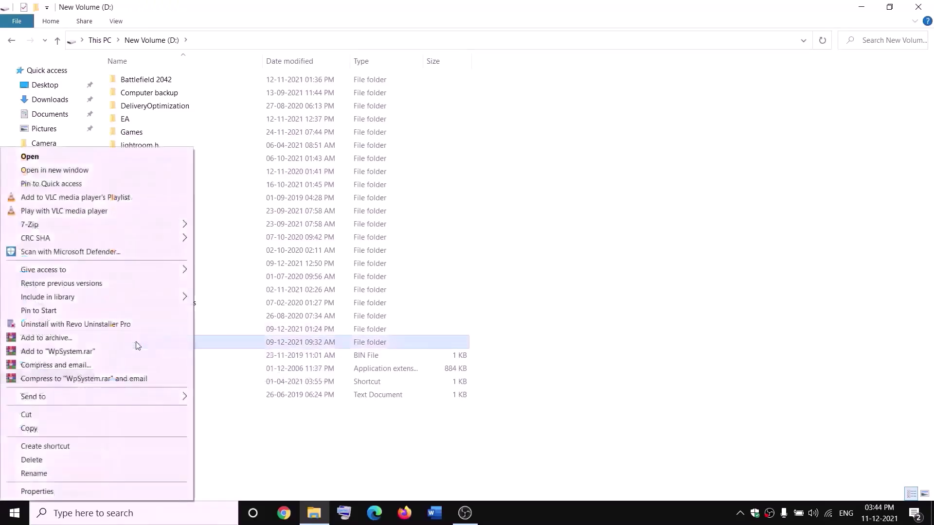
{"action": "left_click", "coordinate": [41, 491]}
{"action": "left_click_drag", "start_coordinate": [271, 216], "coordinate": [397, 139]}
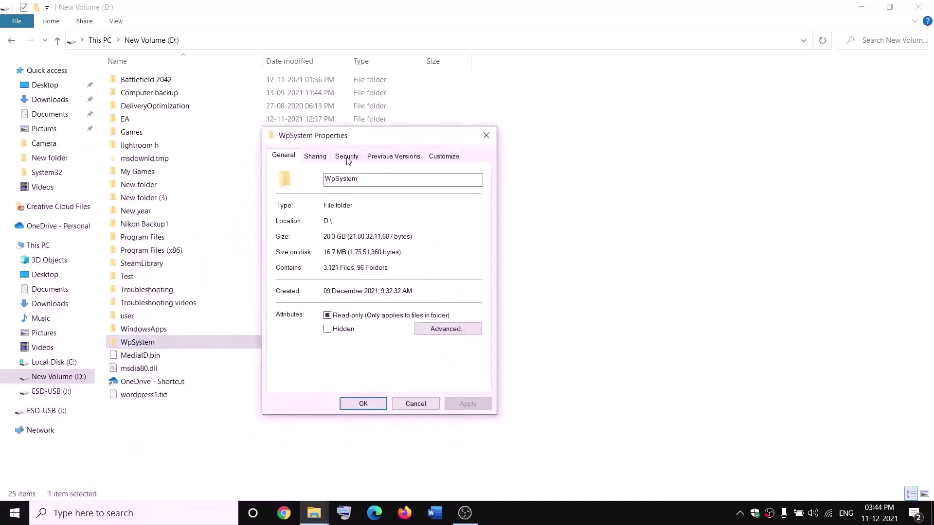
{"action": "left_click", "coordinate": [348, 157]}
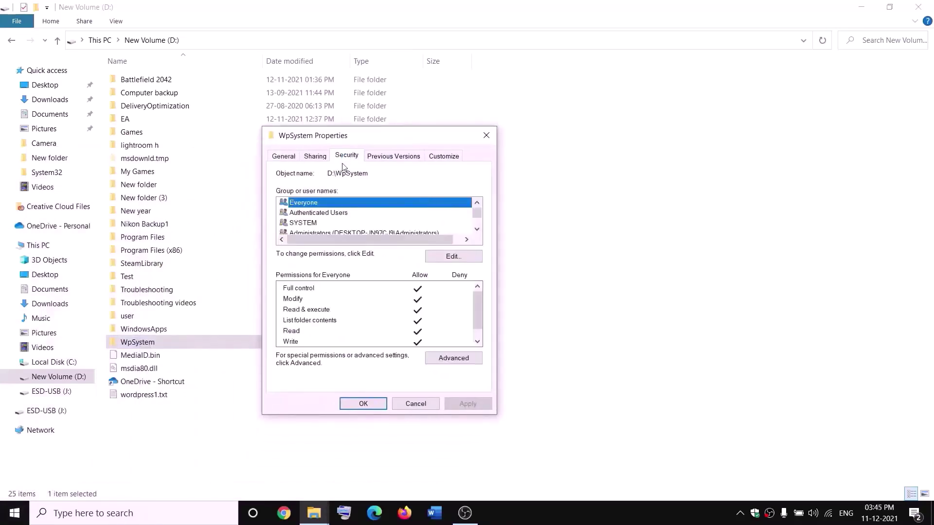
{"action": "left_click", "coordinate": [460, 363]}
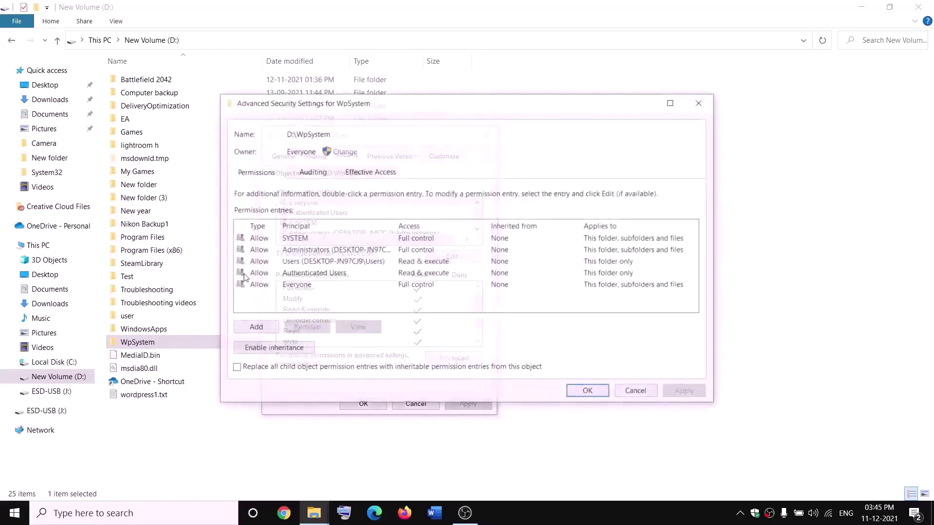
Change the owner of the WpSystem folder to everyone, checking the name before accepting it.
{"action": "left_click", "coordinate": [345, 152]}
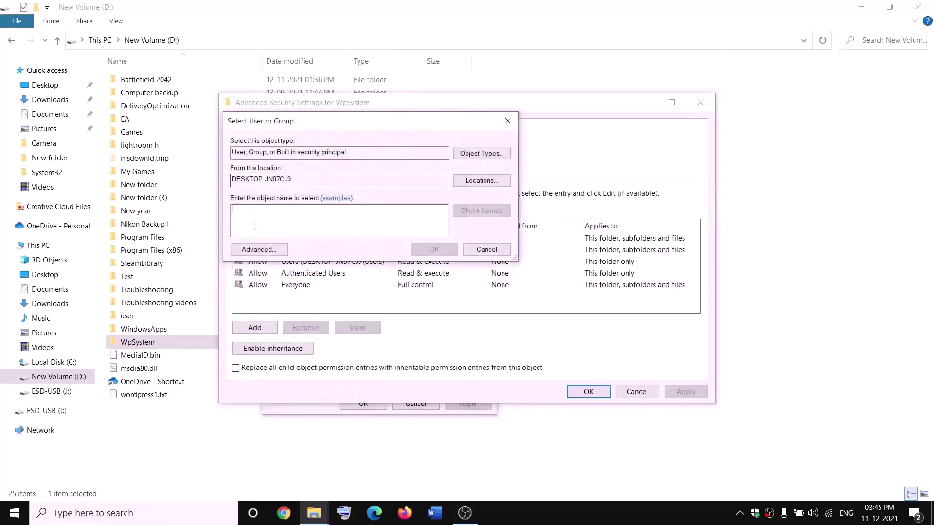
{"action": "type", "text": "w"}
{"action": "key", "text": "BackSpace"}
{"action": "type", "text": "everyo"}
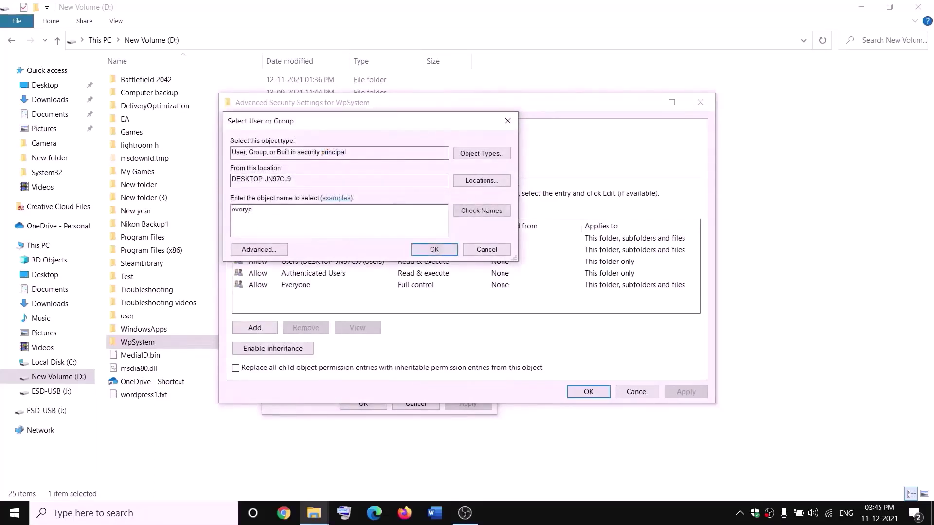
{"action": "type", "text": "ne"}
{"action": "left_click_drag", "start_coordinate": [279, 207], "coordinate": [220, 220]}
{"action": "left_click", "coordinate": [486, 215]}
{"action": "left_click", "coordinate": [434, 249]}
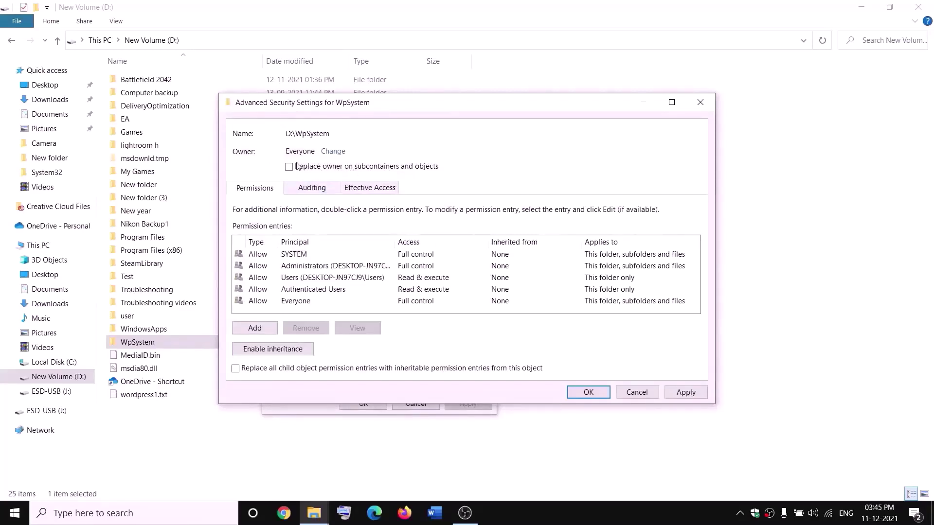
Apply the WpSystem ownership change with the owner replaced on subcontainers and objects, and close the folder's properties.
{"action": "left_click", "coordinate": [689, 394]}
{"action": "left_click", "coordinate": [587, 396]}
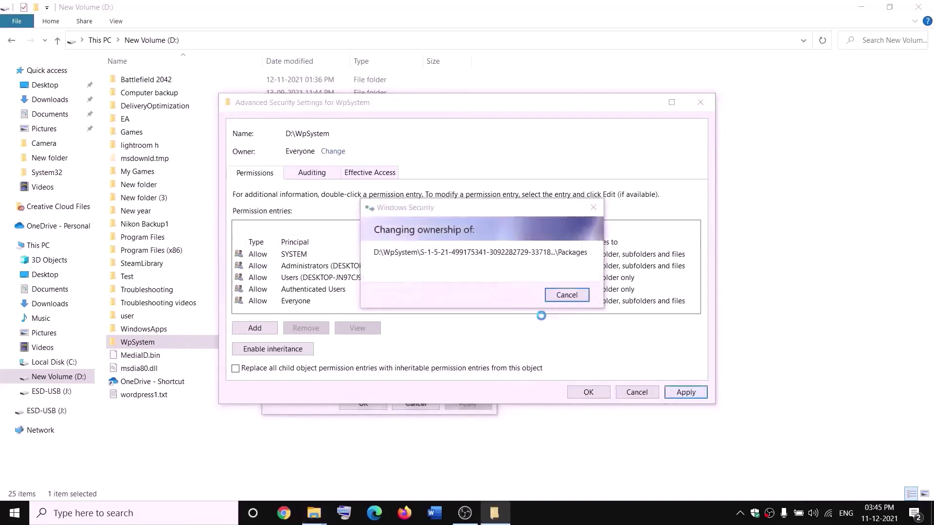
{"action": "left_click", "coordinate": [557, 307]}
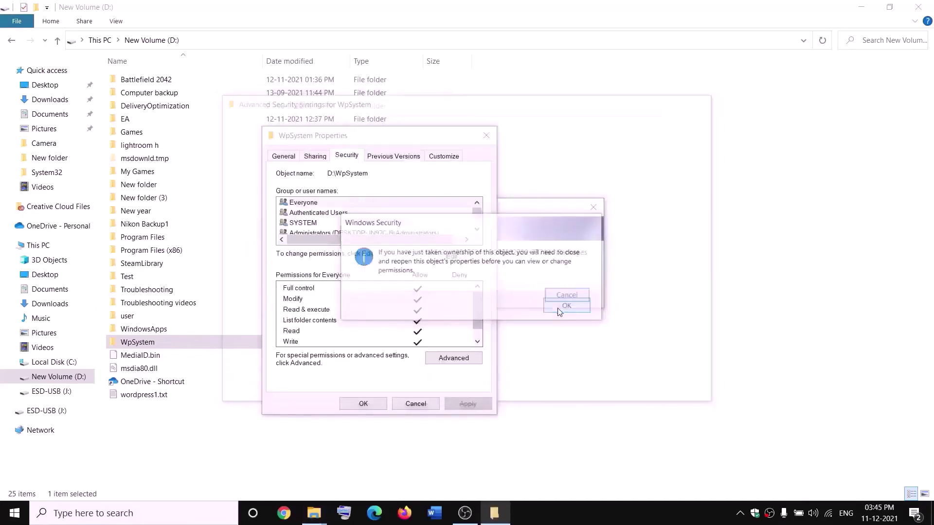
{"action": "left_click", "coordinate": [365, 405]}
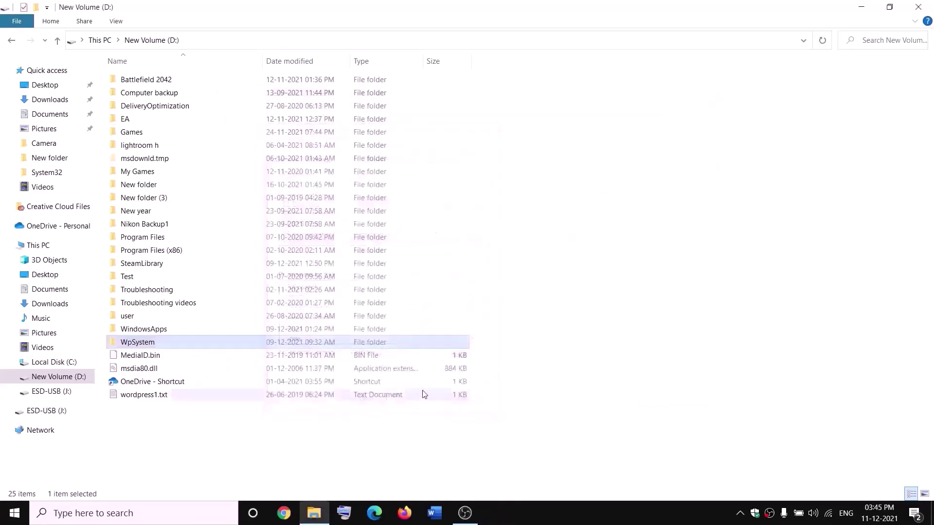
Reopen the properties of the WpSystem folder on drive D and bring up its advanced security settings.
{"action": "right_click", "coordinate": [140, 345]}
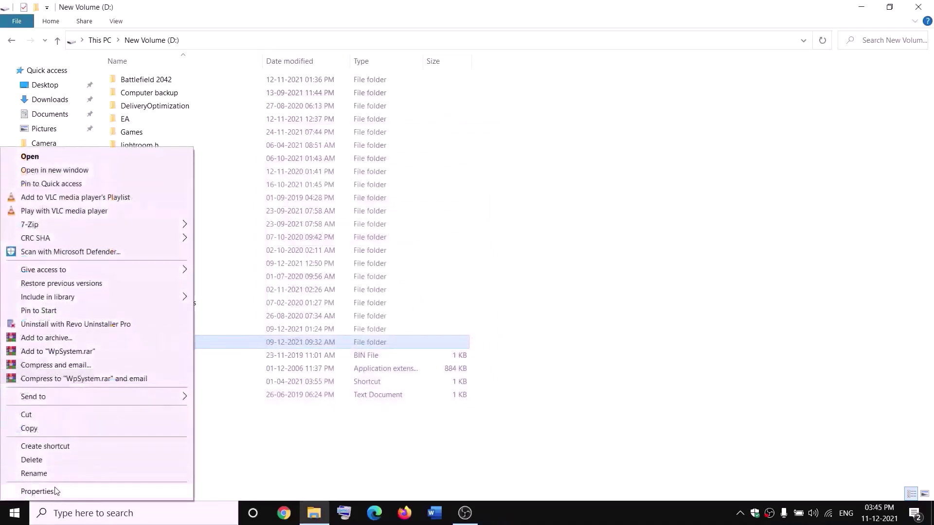
{"action": "left_click", "coordinate": [55, 491]}
{"action": "left_click_drag", "start_coordinate": [252, 217], "coordinate": [365, 160]}
{"action": "left_click", "coordinate": [343, 178]}
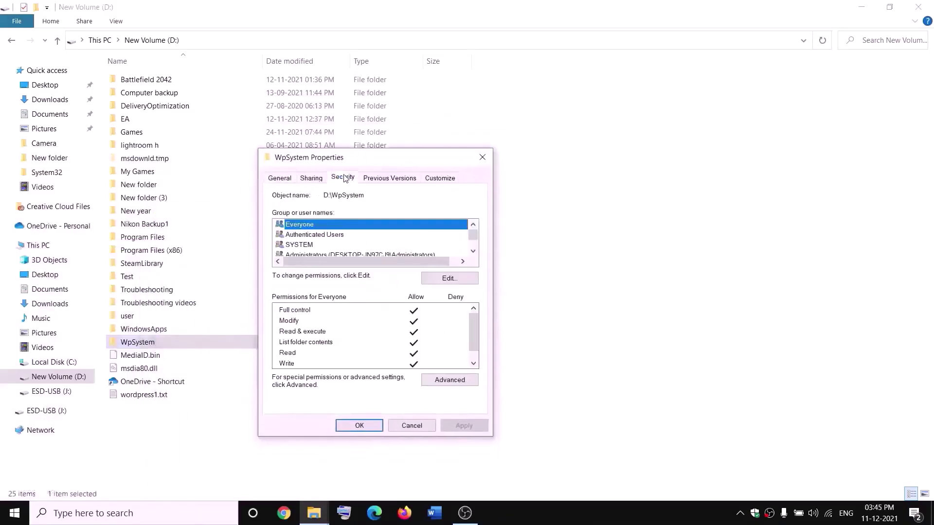
{"action": "left_click", "coordinate": [453, 383]}
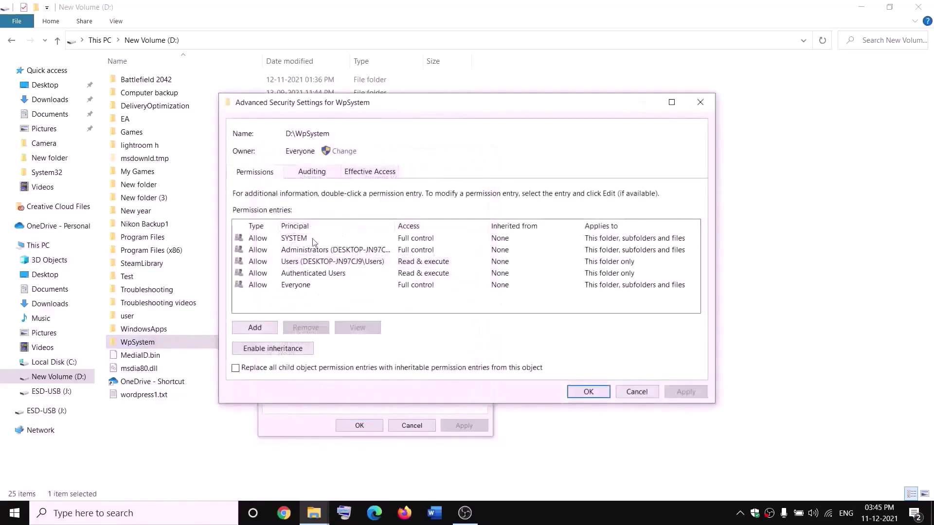
Add a permission entry for WpSystem with everyone as the principal, checking the name before accepting it.
{"action": "left_click", "coordinate": [261, 332]}
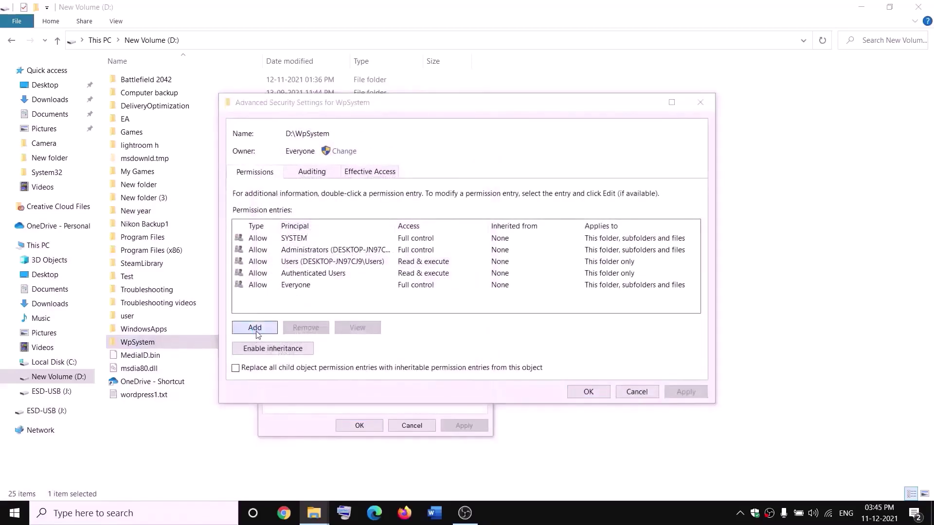
{"action": "left_click", "coordinate": [253, 112]}
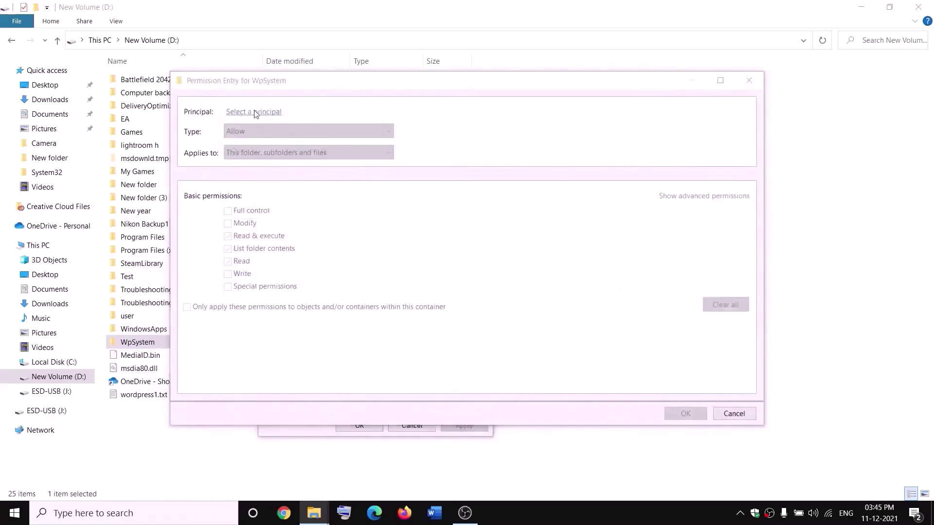
{"action": "type", "text": "everyone"}
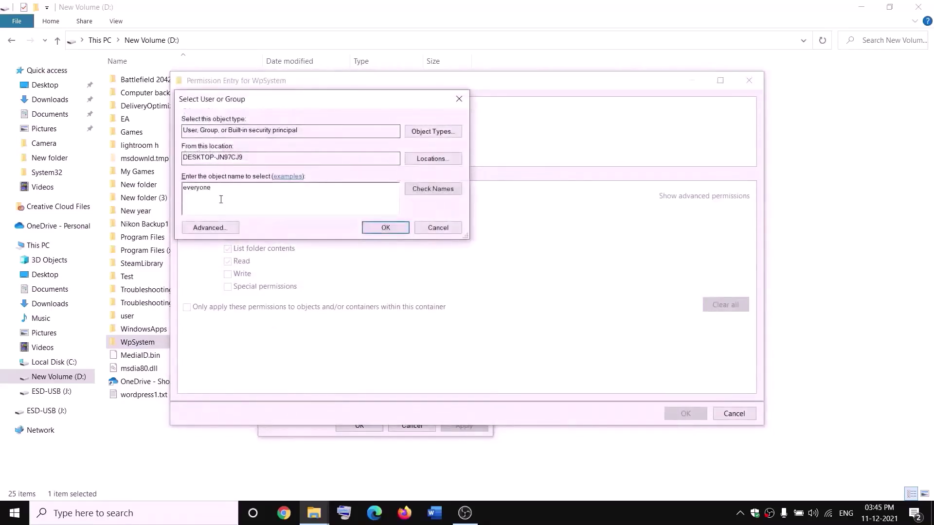
{"action": "left_click", "coordinate": [438, 191]}
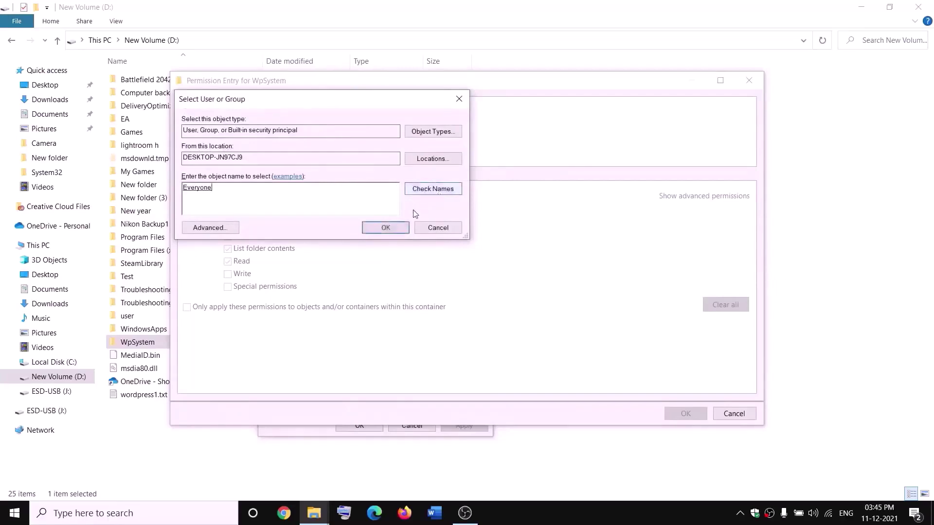
{"action": "left_click", "coordinate": [386, 227]}
Grant the Everyone entry full control, then accept the advanced security settings and the WpSystem properties.
{"action": "left_click", "coordinate": [227, 212]}
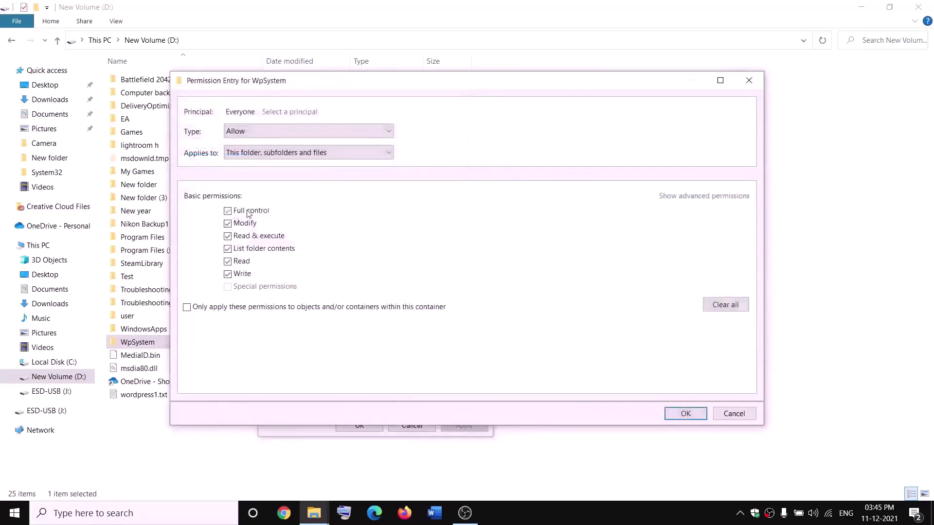
{"action": "left_click", "coordinate": [686, 414]}
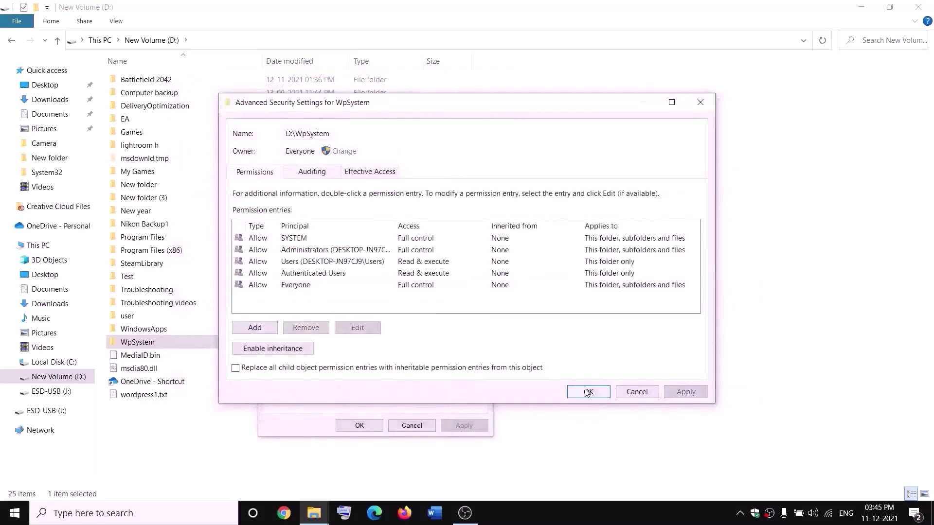
{"action": "left_click", "coordinate": [579, 394]}
{"action": "left_click", "coordinate": [374, 426]}
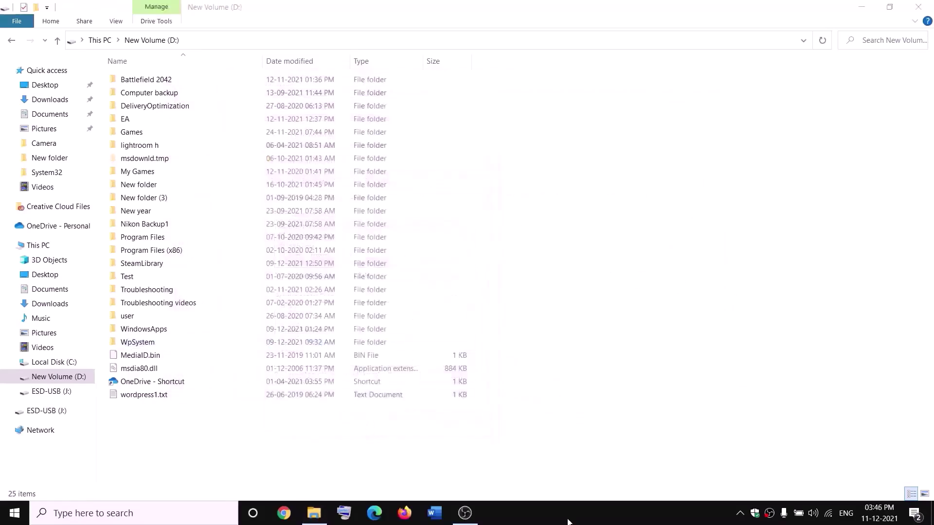
Rename the WpSystem folder on drive D as WpSystem.old.
{"action": "right_click", "coordinate": [136, 345]}
{"action": "left_click", "coordinate": [39, 474]}
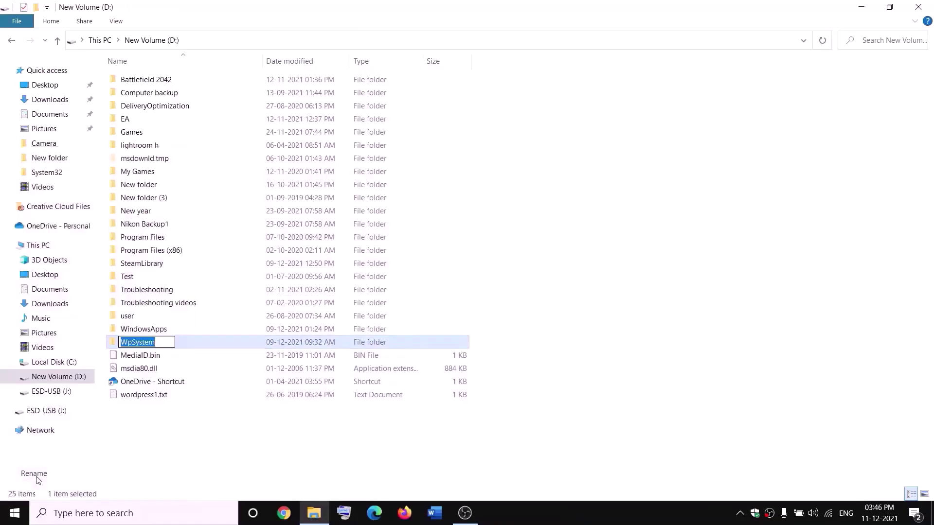
{"action": "key", "text": "End"}
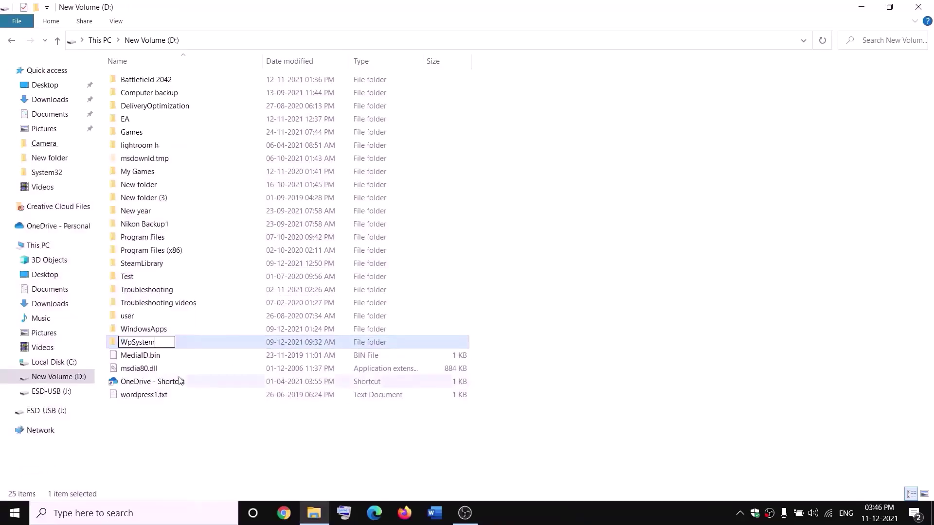
{"action": "type", "text": ".old"}
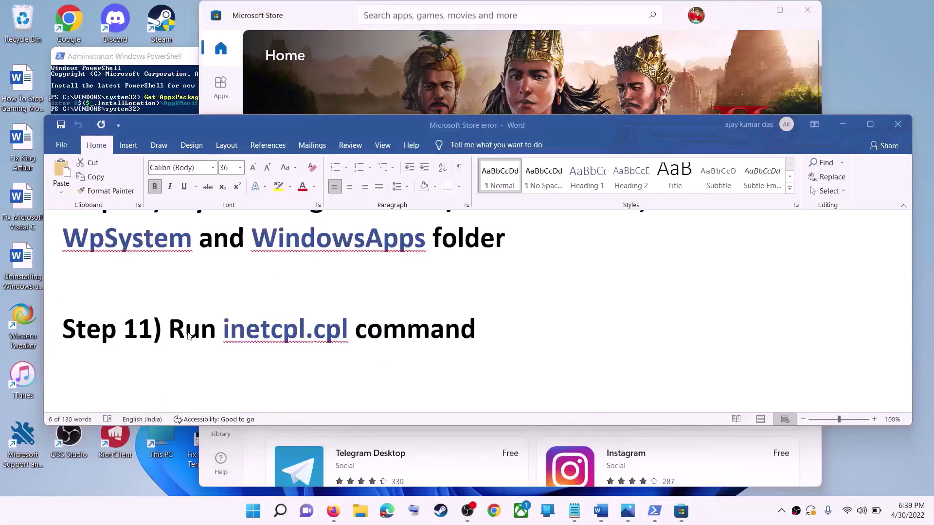
Highlight the step 11 instruction in the Word notes and run inetcpl.cpl from Windows search to open Internet Properties.
{"action": "left_click", "coordinate": [189, 338]}
{"action": "left_click_drag", "start_coordinate": [189, 336], "coordinate": [475, 332]}
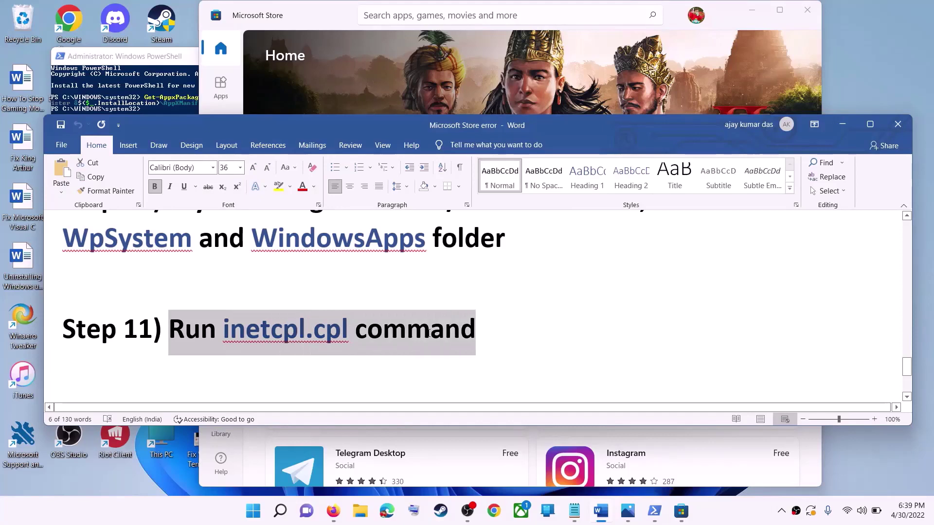
{"action": "left_click", "coordinate": [253, 512]}
{"action": "type", "text": "inetc"}
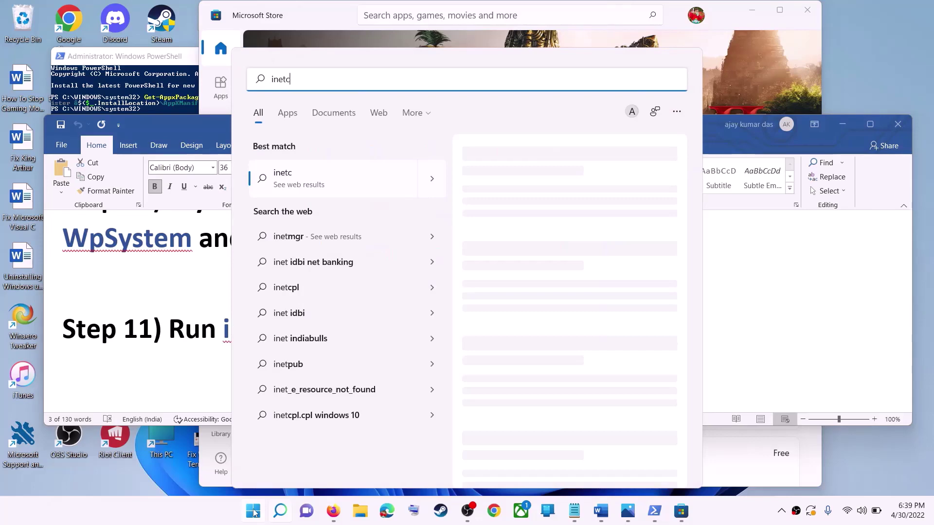
{"action": "type", "text": "pl.cpl"}
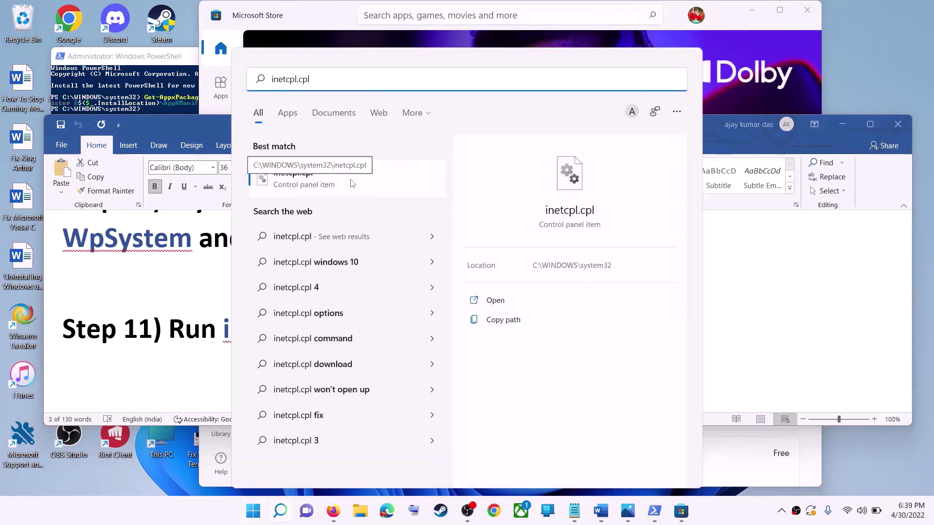
{"action": "left_click", "coordinate": [351, 182]}
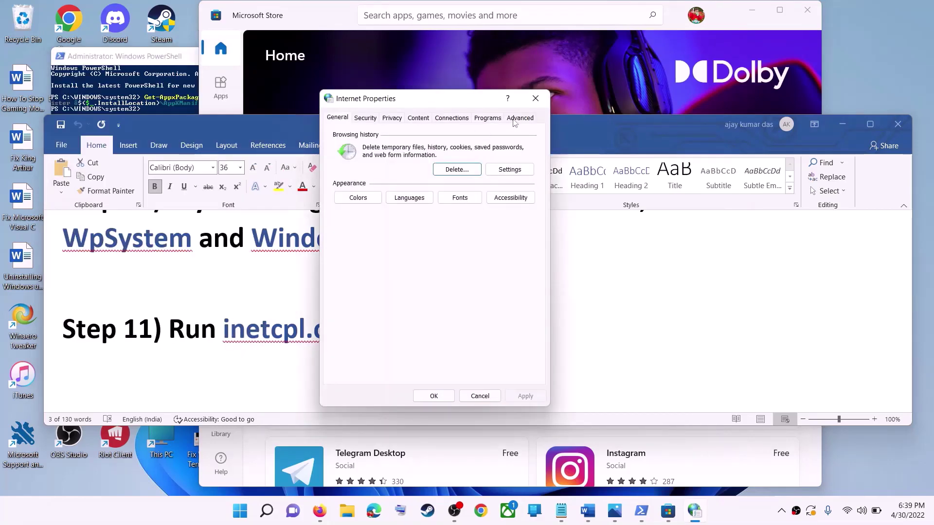
Check the Use TLS 1.0, 1.1, 1.2 and 1.3 options in the advanced Internet Properties settings and accept the dialog.
{"action": "left_click", "coordinate": [518, 118]}
{"action": "scroll", "coordinate": [473, 223], "scroll_direction": "down", "scroll_amount": 15}
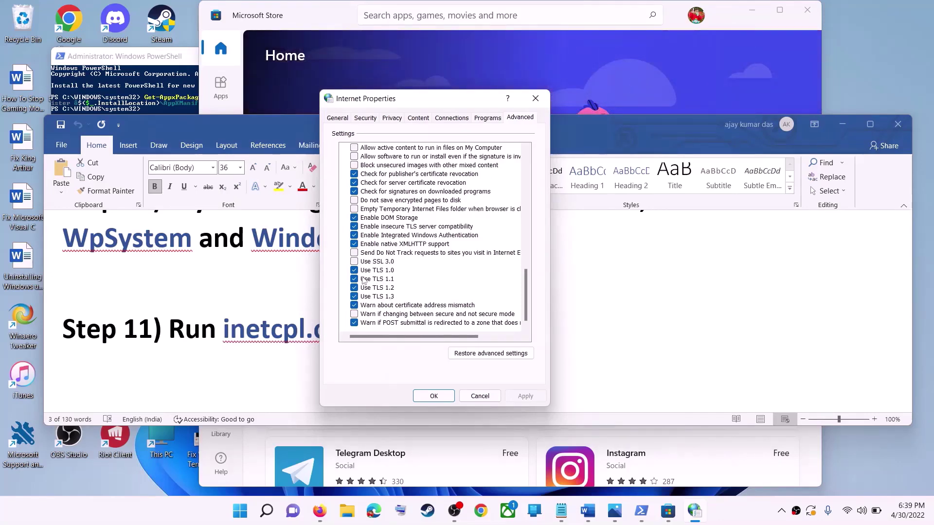
{"action": "left_click", "coordinate": [443, 398]}
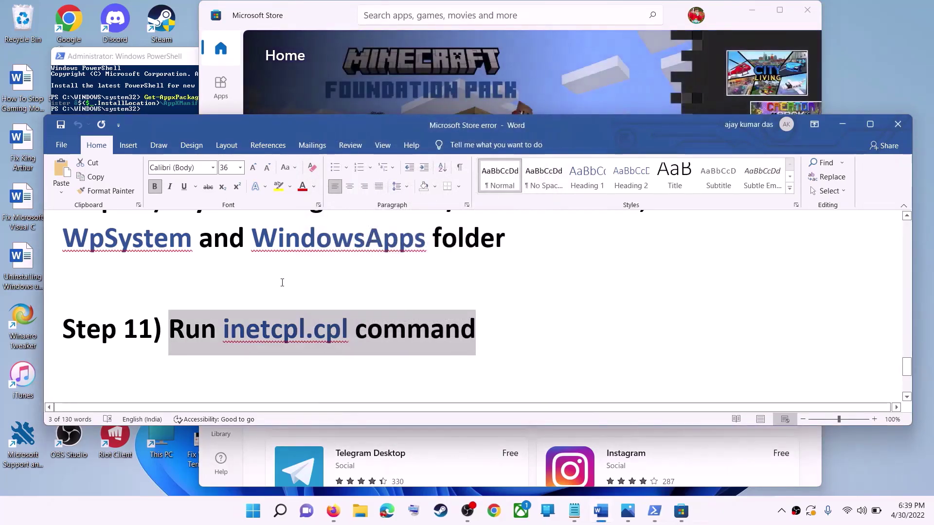
Read step 12 in the Word notes, highlighting the media creation tool instruction and the Windows 10 and Windows 11 download links.
{"action": "left_click", "coordinate": [319, 305]}
{"action": "scroll", "coordinate": [320, 305], "scroll_direction": "down", "scroll_amount": 5}
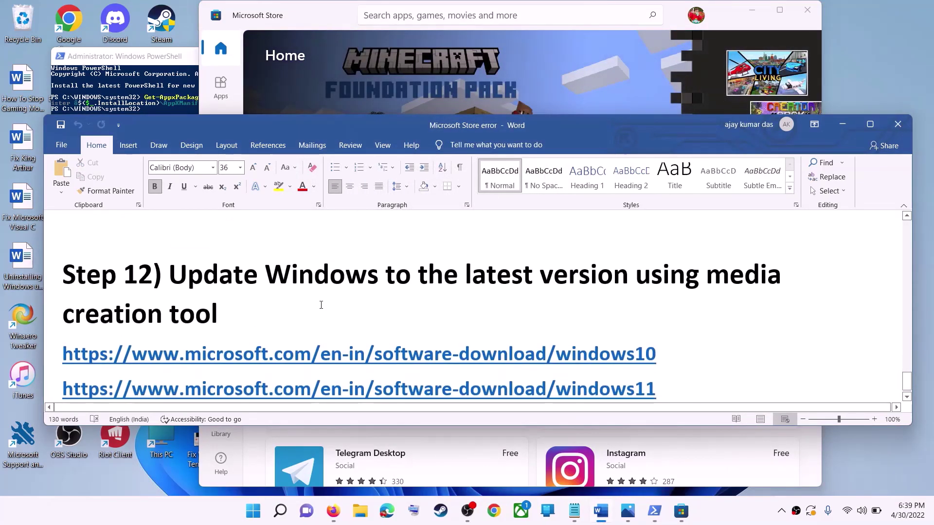
{"action": "left_click_drag", "start_coordinate": [170, 276], "coordinate": [645, 303]}
{"action": "left_click", "coordinate": [220, 314]}
{"action": "scroll", "coordinate": [649, 321], "scroll_direction": "down", "scroll_amount": 1}
{"action": "triple_click", "coordinate": [682, 331]}
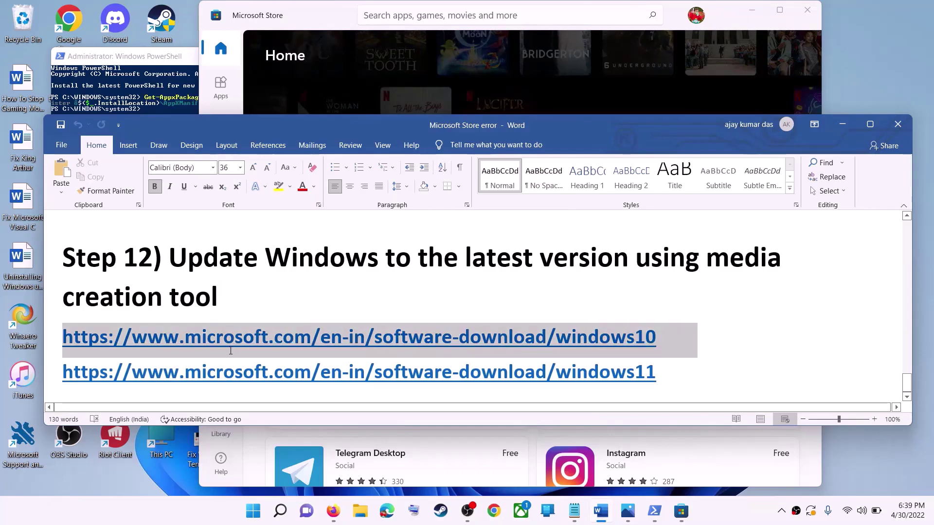
{"action": "left_click", "coordinate": [666, 372]}
{"action": "triple_click", "coordinate": [509, 379]}
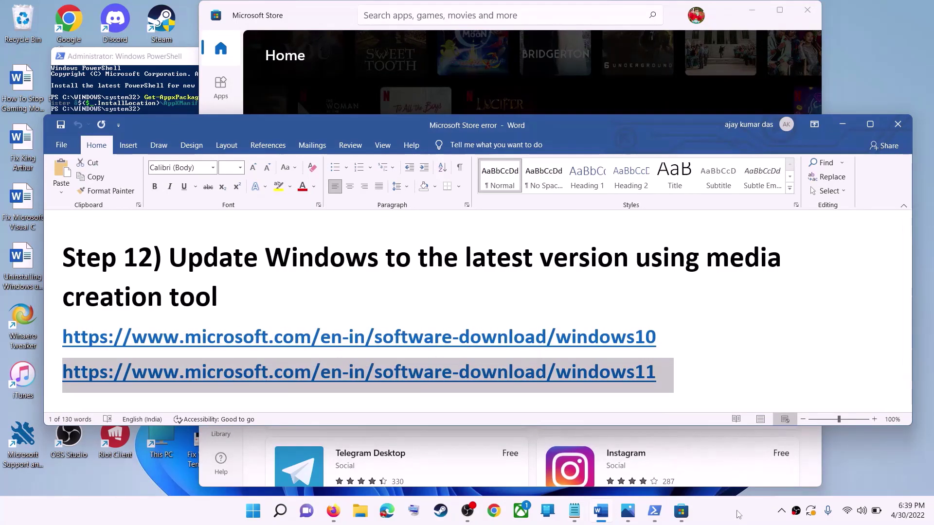
{"action": "left_click", "coordinate": [509, 379]}
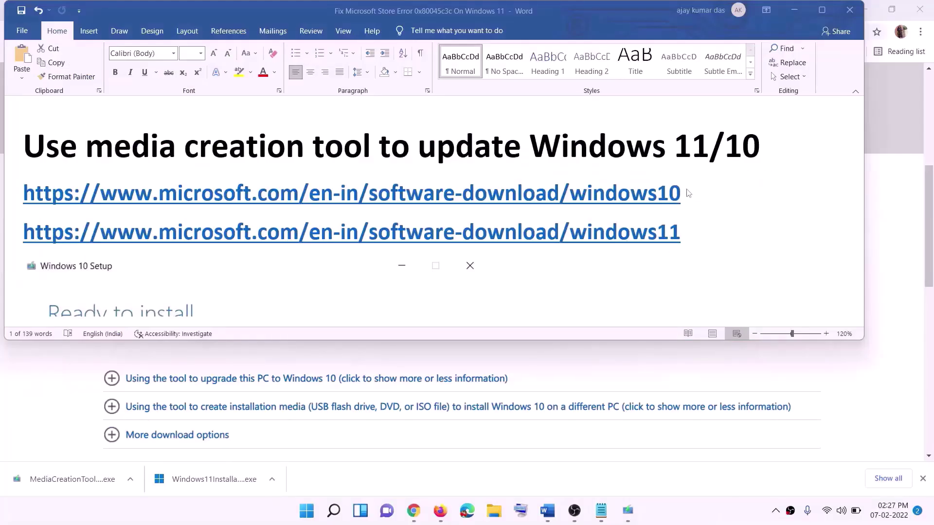
Highlight both download links in the notes and examine the installation media section of the Download Windows 10 page in Chrome.
{"action": "triple_click", "coordinate": [691, 194]}
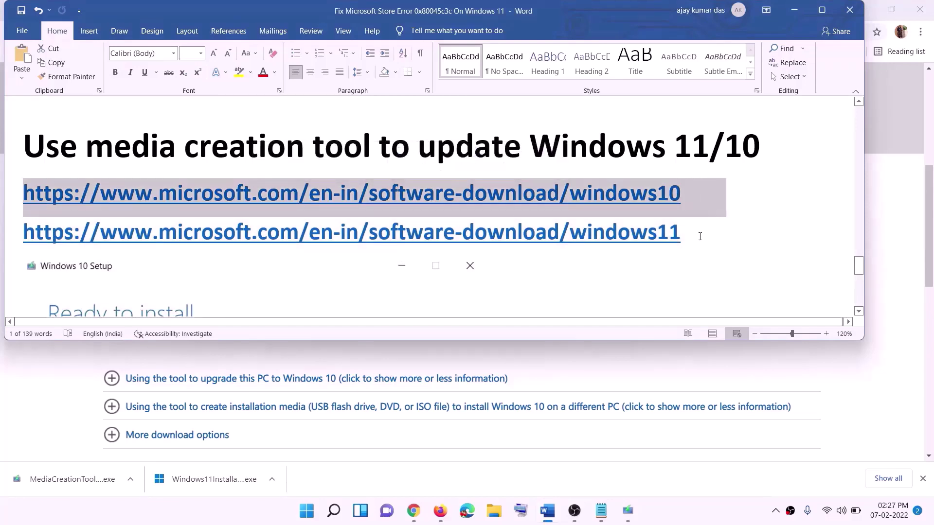
{"action": "triple_click", "coordinate": [681, 232]}
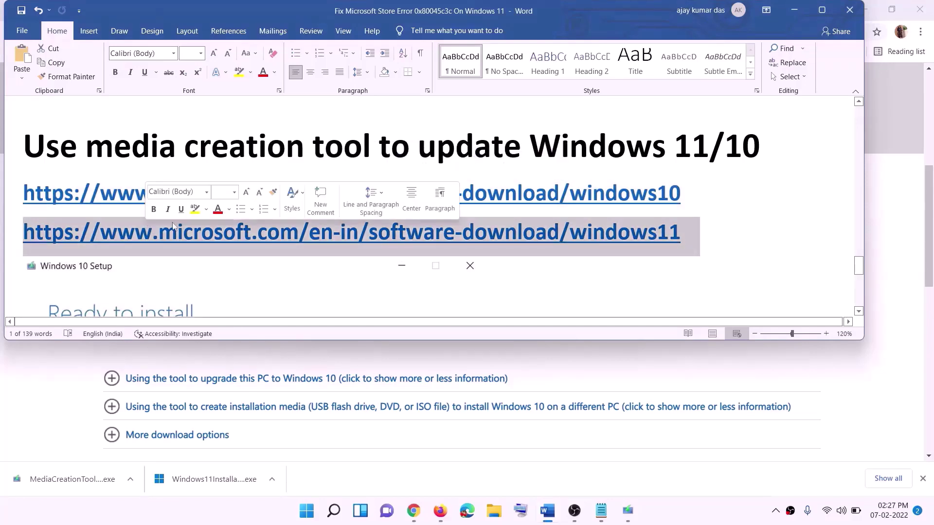
{"action": "left_click", "coordinate": [794, 10]}
{"action": "scroll", "coordinate": [398, 250], "scroll_direction": "up", "scroll_amount": 5}
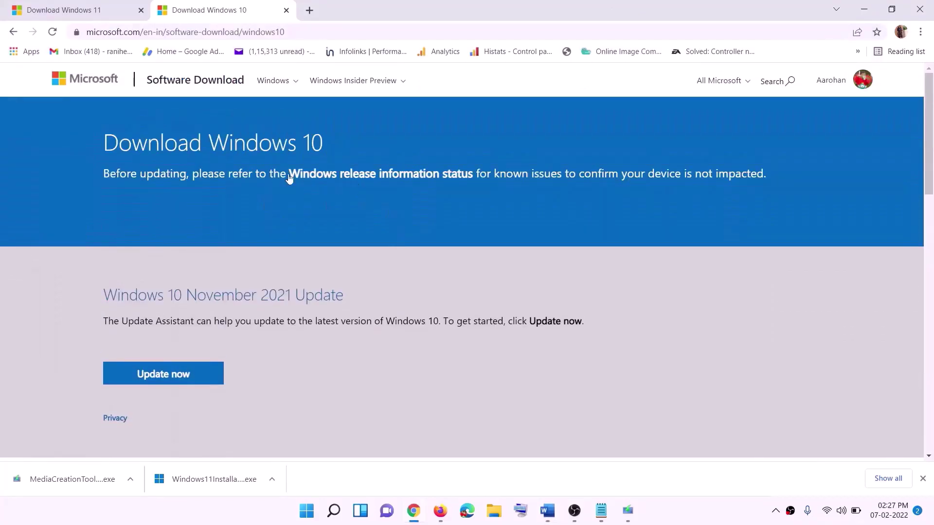
{"action": "scroll", "coordinate": [325, 171], "scroll_direction": "down", "scroll_amount": 5}
{"action": "left_click_drag", "start_coordinate": [110, 293], "coordinate": [225, 287]}
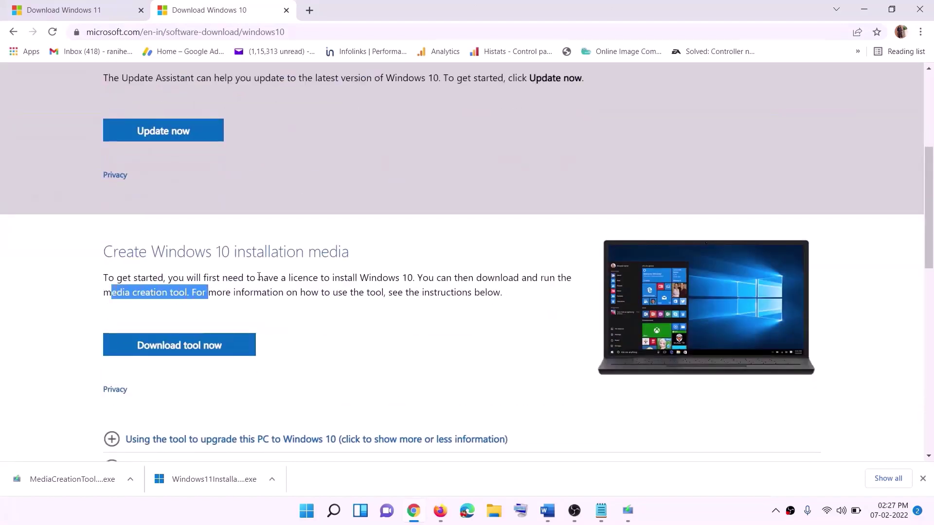
{"action": "scroll", "coordinate": [310, 267], "scroll_direction": "down", "scroll_amount": 2}
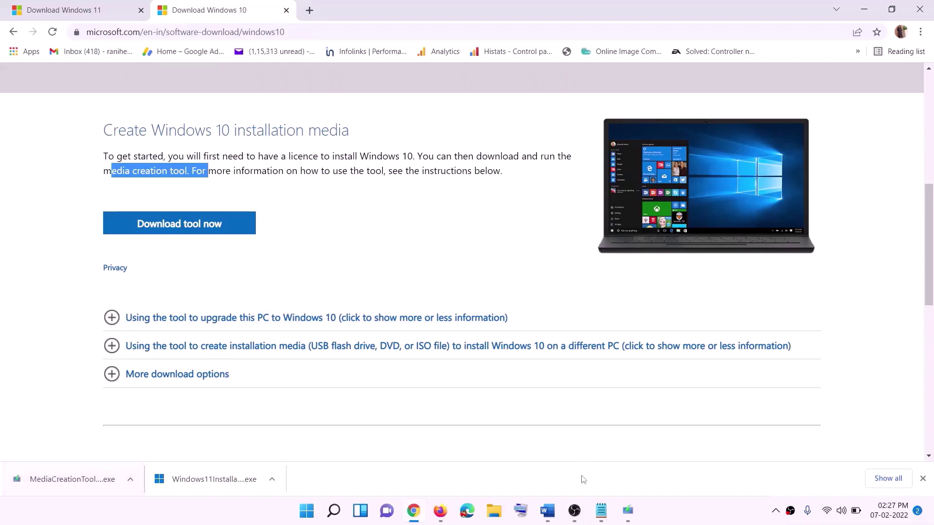
Accept the license terms in Windows 10 Setup and start the download with Upgrade this PC now.
{"action": "left_click", "coordinate": [639, 518]}
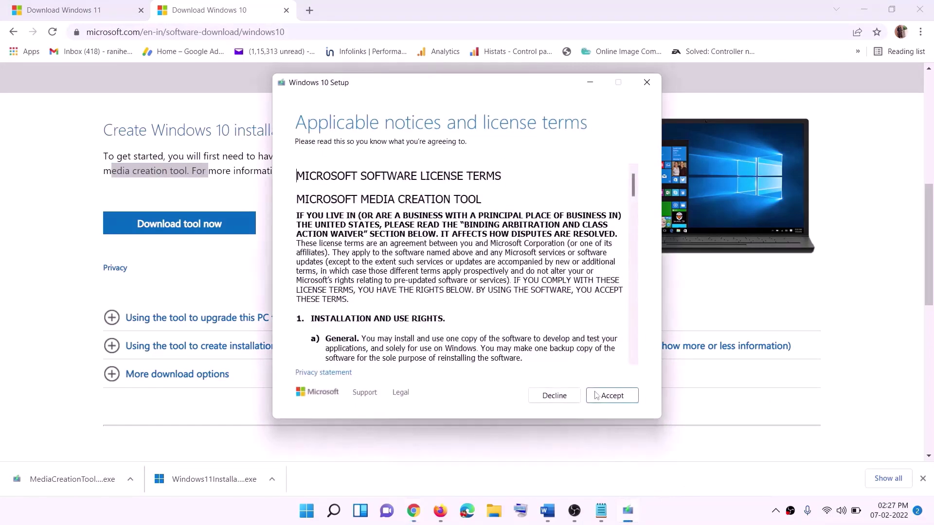
{"action": "left_click", "coordinate": [608, 397]}
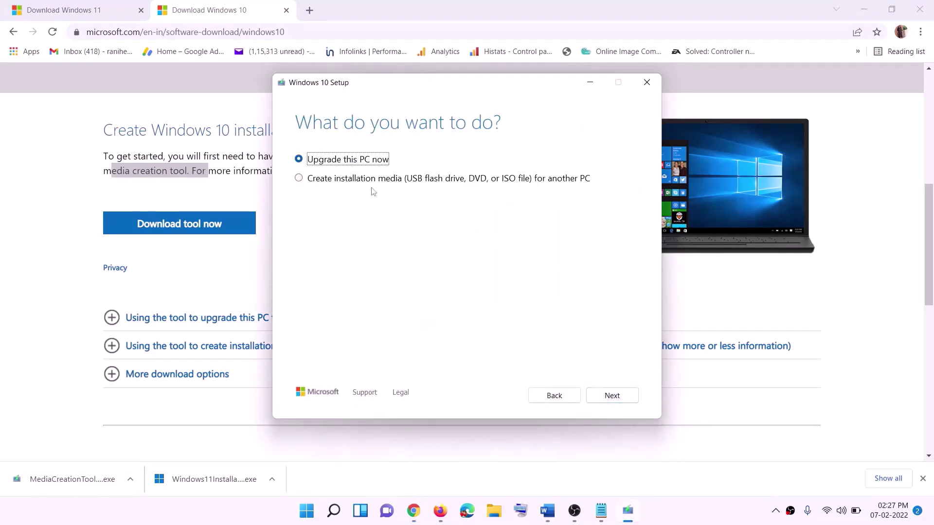
{"action": "left_click", "coordinate": [611, 395]}
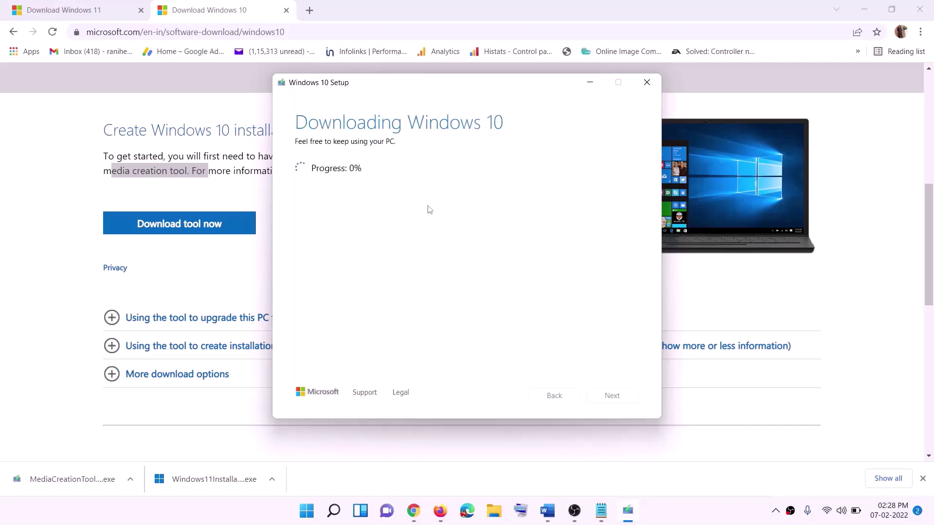
Switch back to the Word notes and examine the Ready to install screenshot in a maximized window.
{"action": "left_click", "coordinate": [690, 520]}
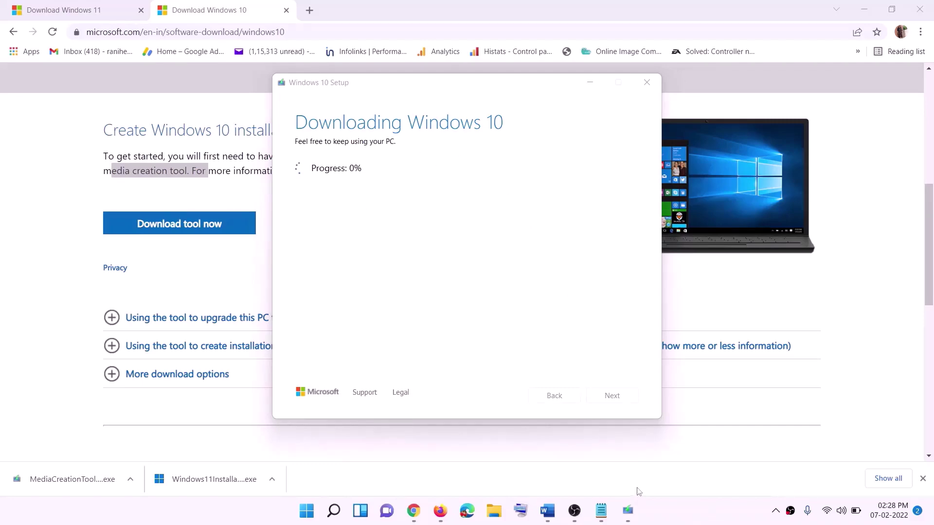
{"action": "left_click", "coordinate": [550, 516]}
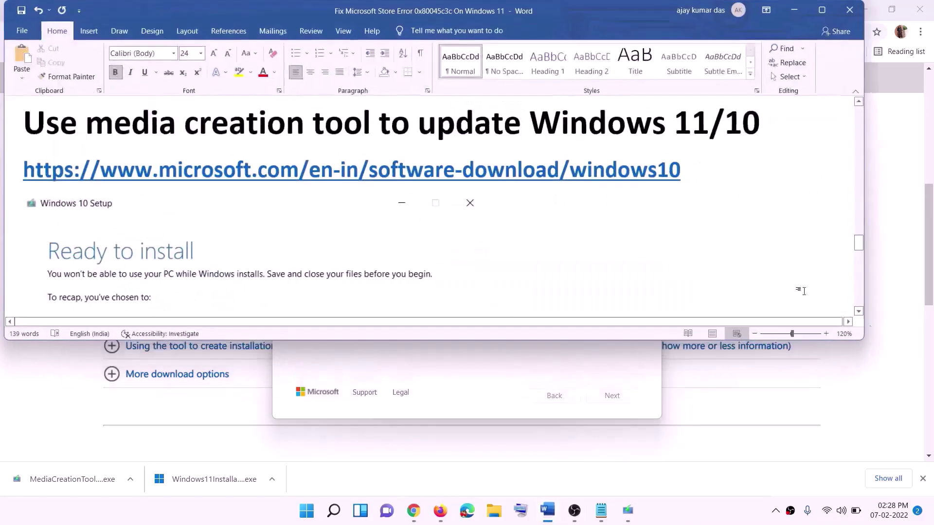
{"action": "scroll", "coordinate": [97, 236], "scroll_direction": "down", "scroll_amount": 1}
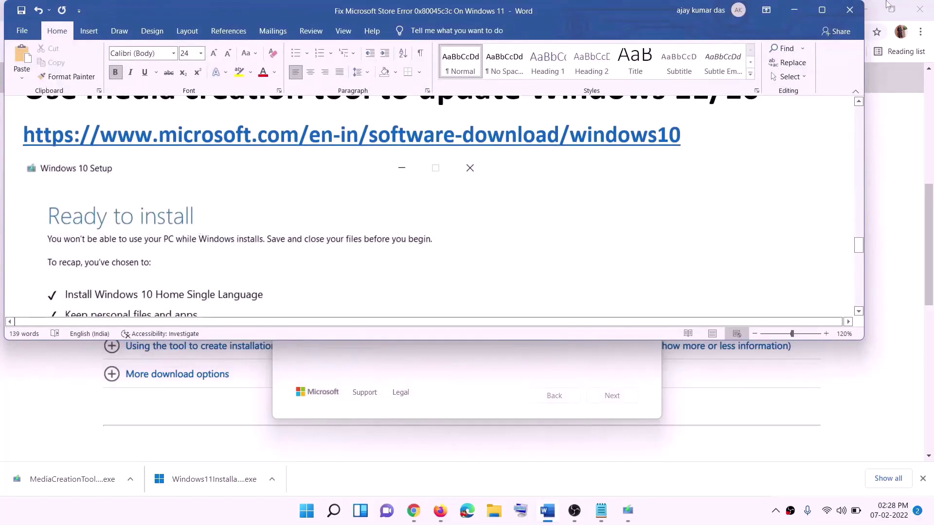
{"action": "left_click", "coordinate": [822, 10]}
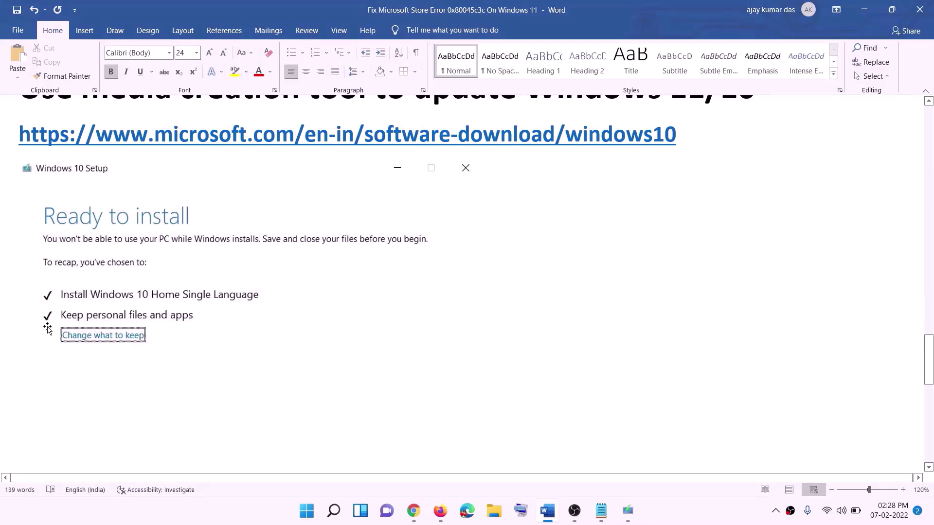
Examine the rest of the Ready to install screenshot, switch to Chrome, and highlight the media creation tool text for Windows 11.
{"action": "scroll", "coordinate": [479, 338], "scroll_direction": "down", "scroll_amount": 3}
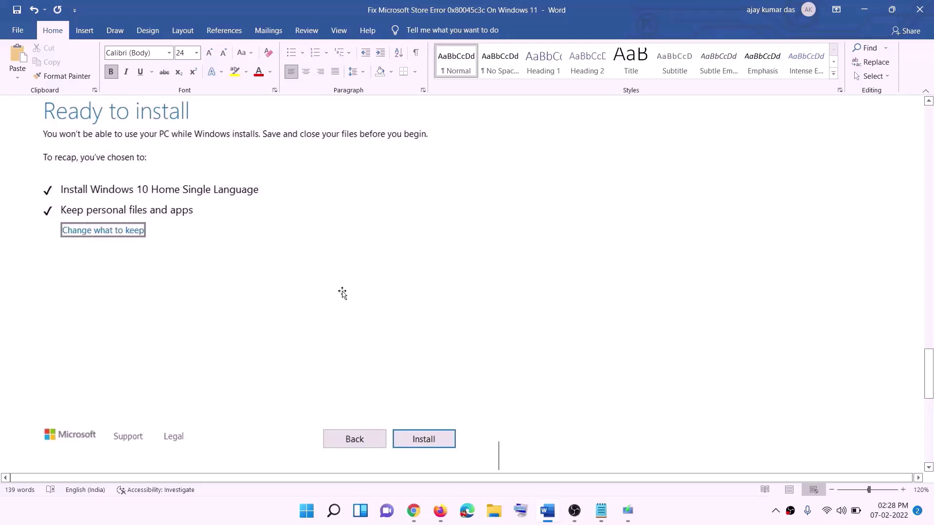
{"action": "scroll", "coordinate": [382, 301], "scroll_direction": "up", "scroll_amount": 1}
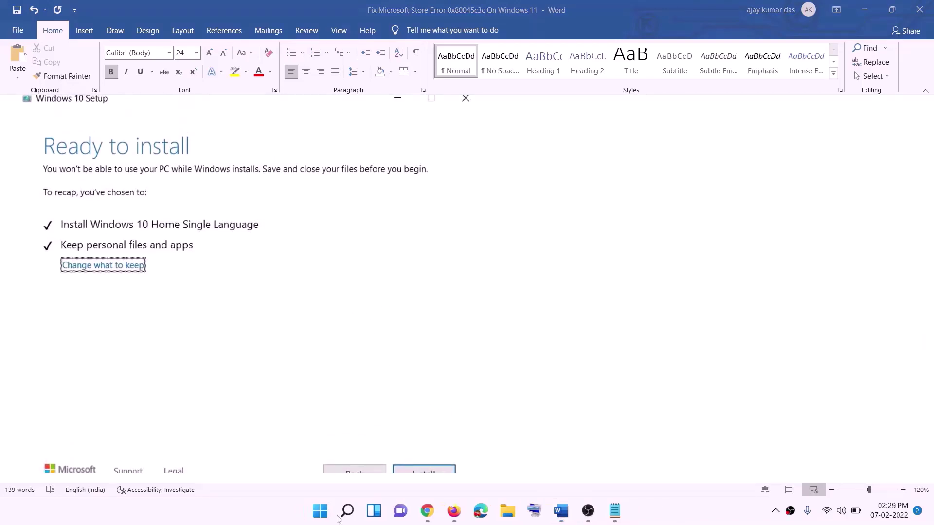
{"action": "left_click", "coordinate": [427, 511]}
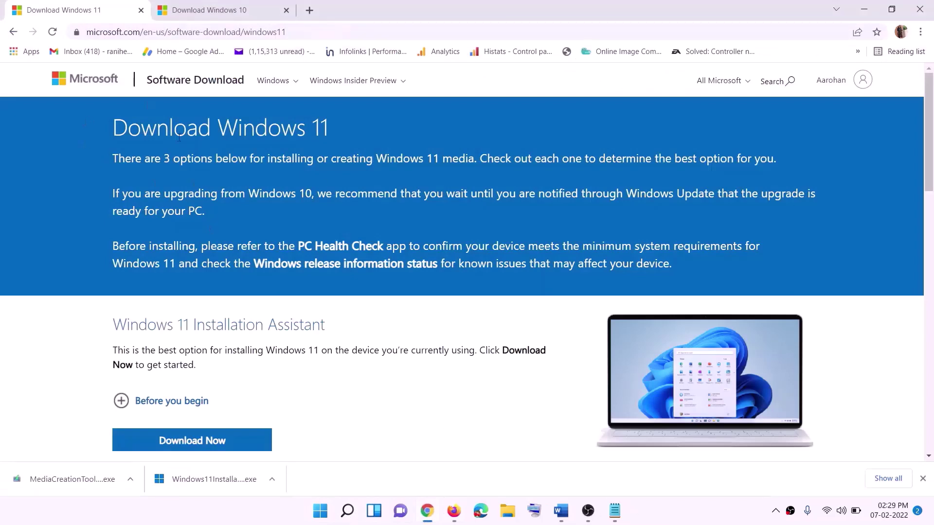
{"action": "scroll", "coordinate": [302, 320], "scroll_direction": "down", "scroll_amount": 5}
{"action": "left_click", "coordinate": [178, 288]}
{"action": "left_click_drag", "start_coordinate": [176, 288], "coordinate": [270, 288]}
Download the media creation tool from the Create Windows 11 Installation Media section and run it.
{"action": "left_click", "coordinate": [188, 366]}
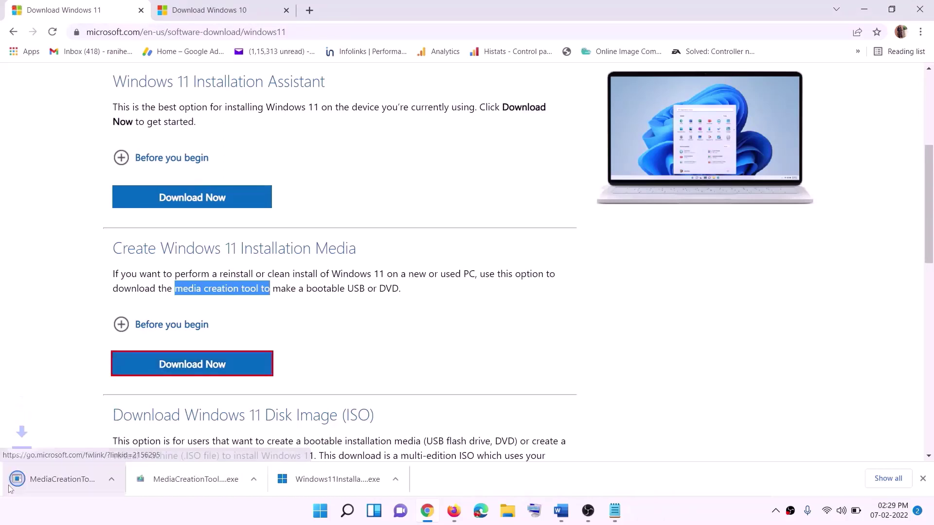
{"action": "left_click", "coordinate": [65, 482]}
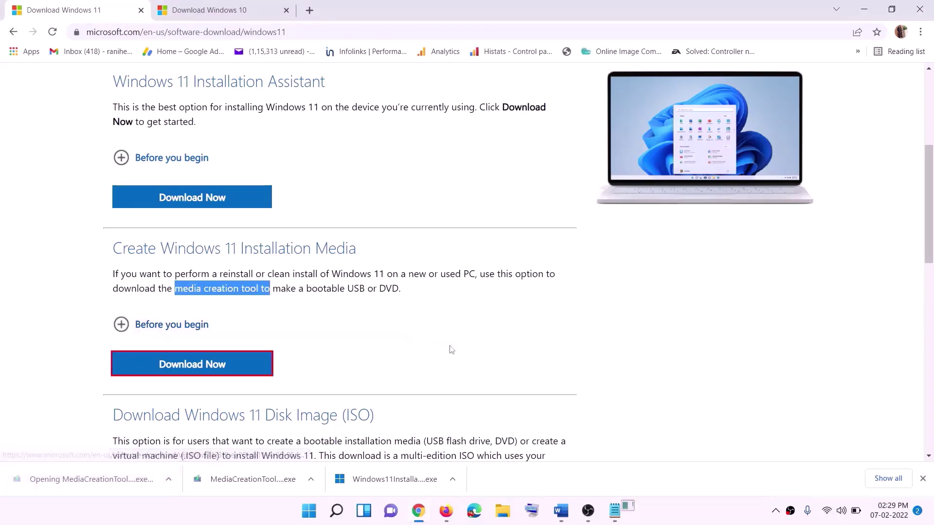
{"action": "left_click", "coordinate": [415, 360]}
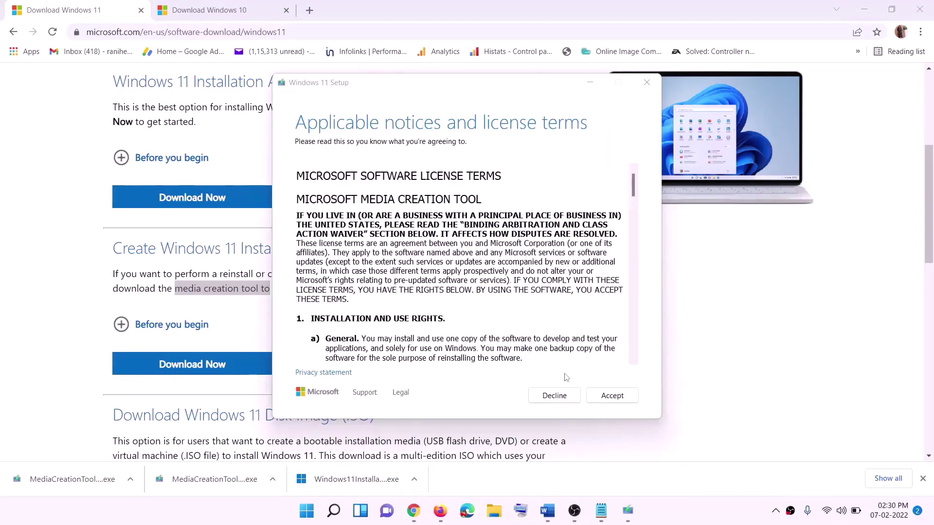
Accept the license in Windows 11 Setup, keep the recommended options, and save an ISO file named Windows to the Desktop.
{"action": "left_click", "coordinate": [601, 396]}
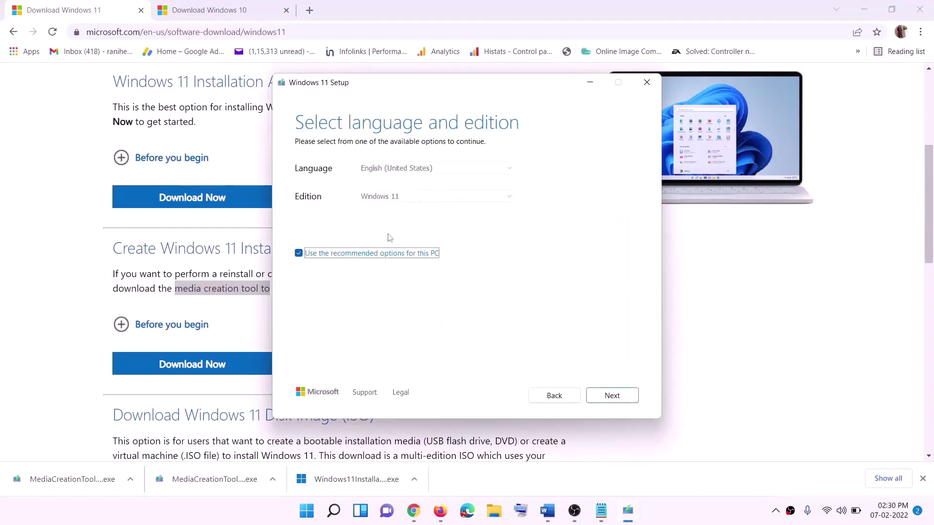
{"action": "left_click", "coordinate": [609, 394]}
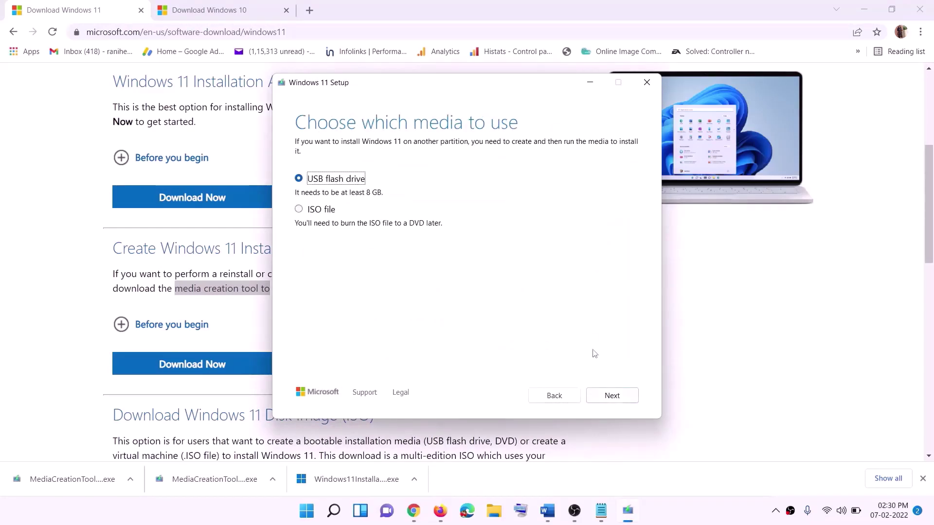
{"action": "left_click", "coordinate": [312, 211]}
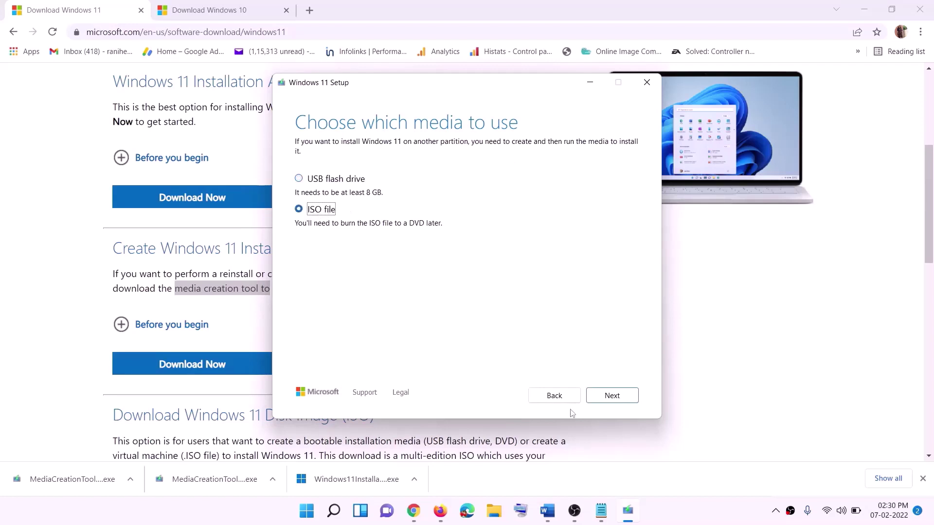
{"action": "left_click", "coordinate": [611, 395]}
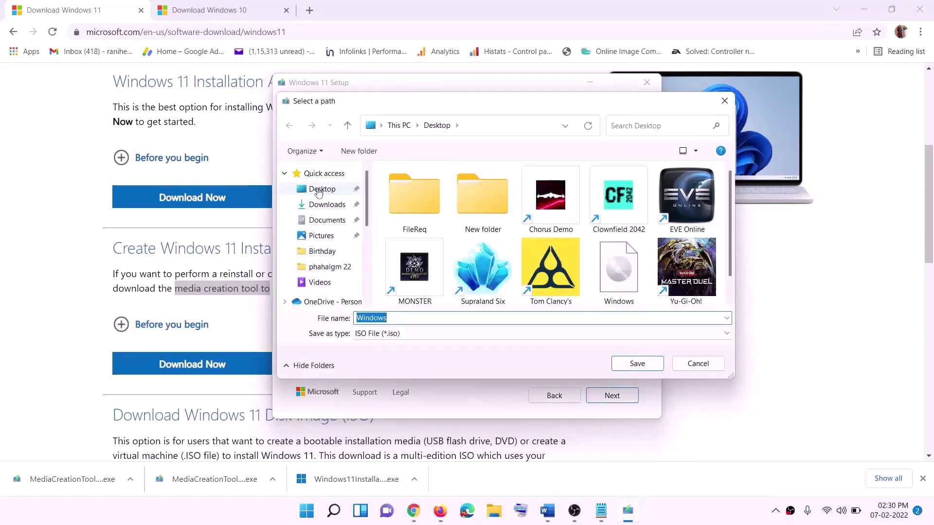
{"action": "left_click", "coordinate": [320, 191]}
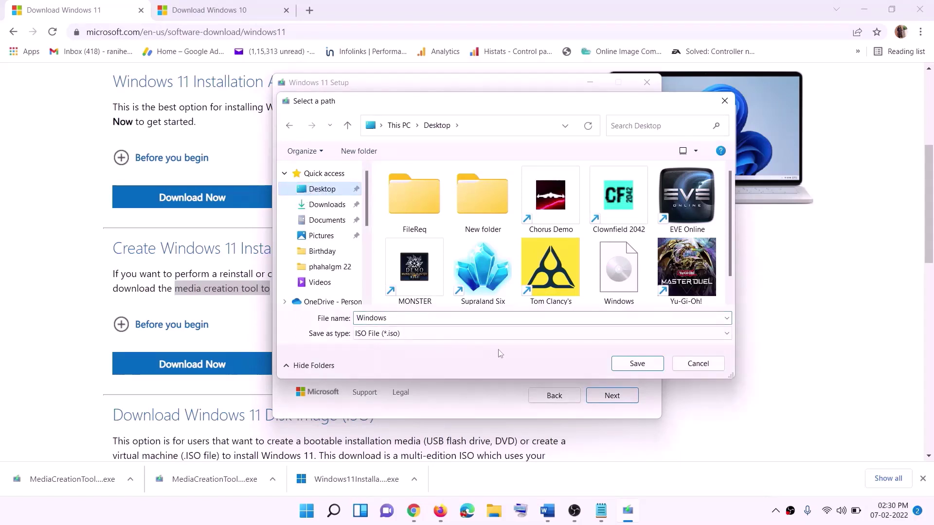
{"action": "left_click", "coordinate": [637, 364]}
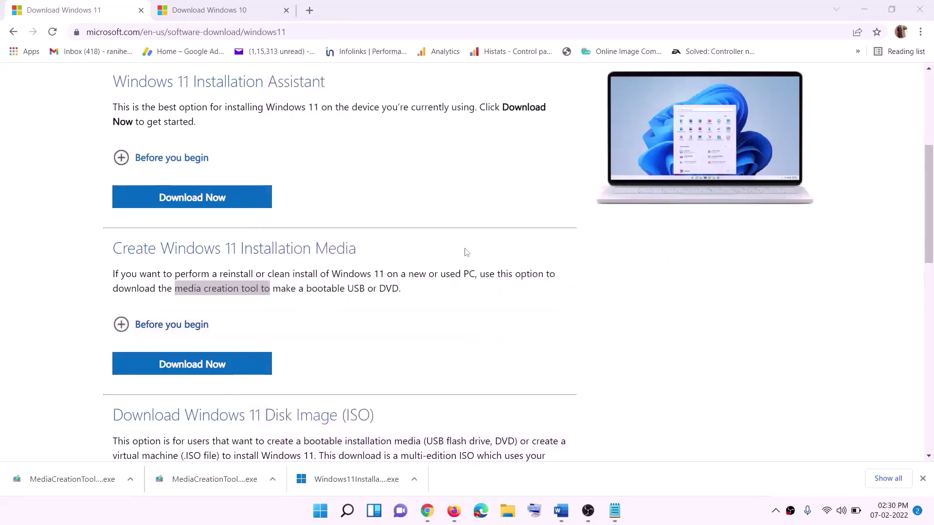
Open the Windows ISO from the desktop, run its setup application, and continue past the Install Windows 11 page.
{"action": "key", "text": "super+d"}
{"action": "left_click_drag", "start_coordinate": [212, 25], "coordinate": [387, 288]}
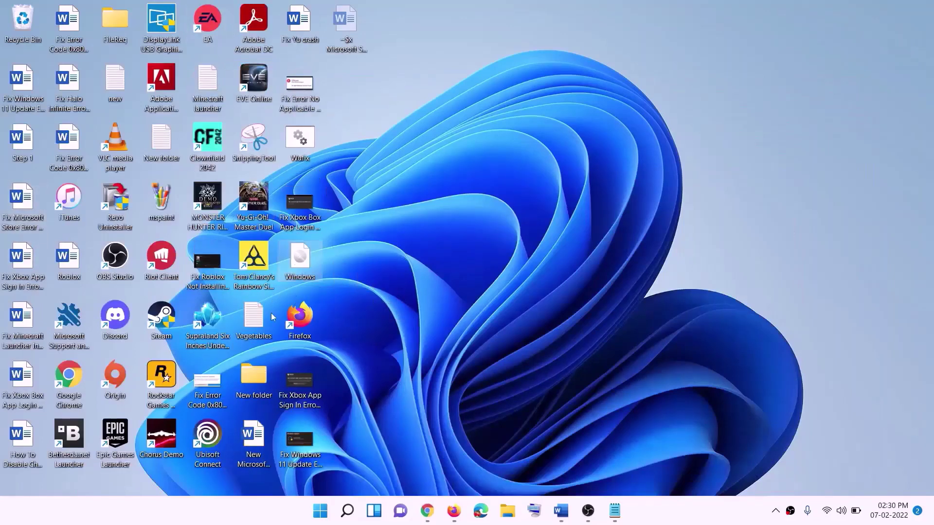
{"action": "double_click", "coordinate": [305, 265]}
{"action": "left_click", "coordinate": [298, 341]}
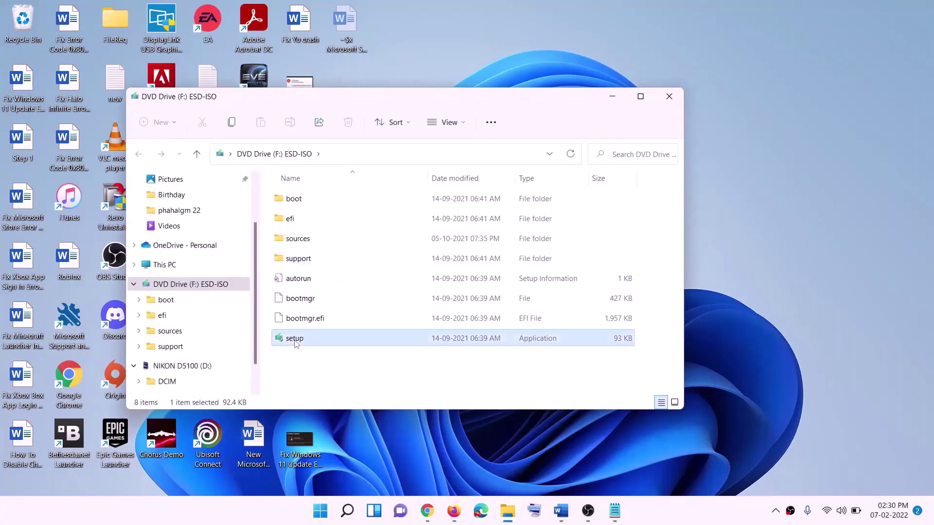
{"action": "double_click", "coordinate": [319, 339]}
{"action": "left_click", "coordinate": [376, 383]}
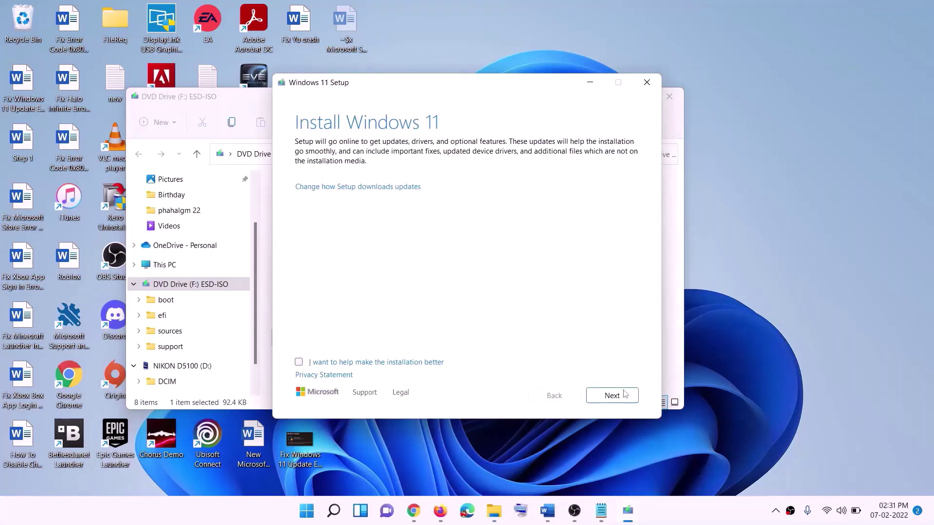
{"action": "left_click", "coordinate": [626, 393]}
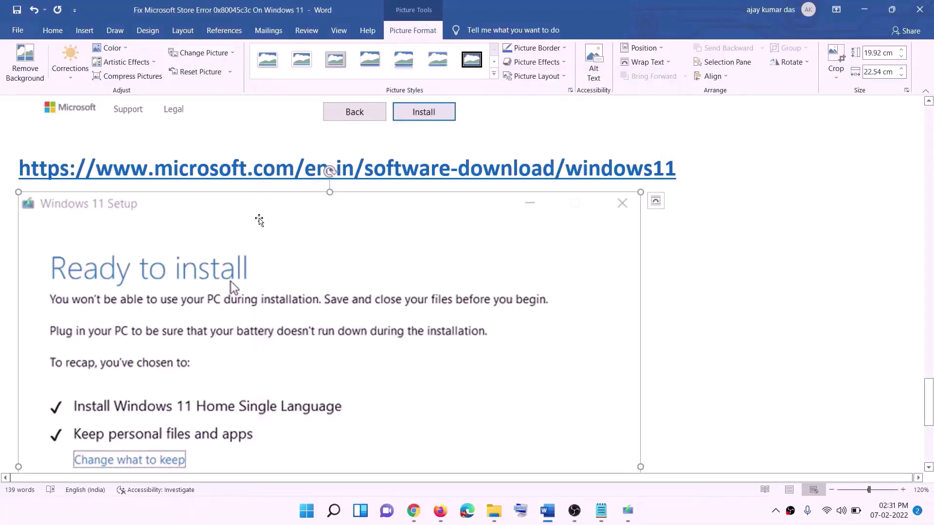
Examine the Windows 11 Ready to install screenshot in the Word notes, including the keep personal files and apps option.
{"action": "scroll", "coordinate": [216, 243], "scroll_direction": "down", "scroll_amount": 2}
{"action": "scroll", "coordinate": [216, 243], "scroll_direction": "down", "scroll_amount": 3}
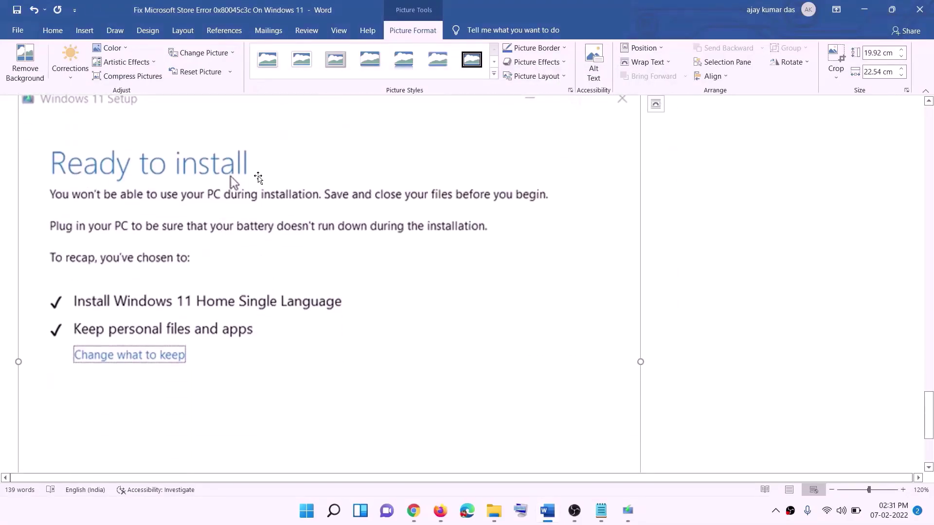
{"action": "scroll", "coordinate": [258, 192], "scroll_direction": "down", "scroll_amount": 1}
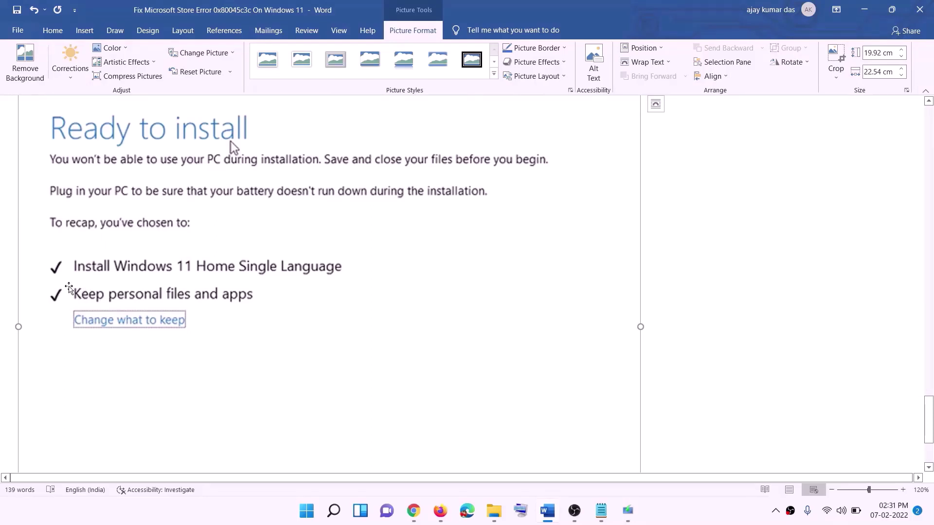
{"action": "scroll", "coordinate": [442, 339], "scroll_direction": "down", "scroll_amount": 3}
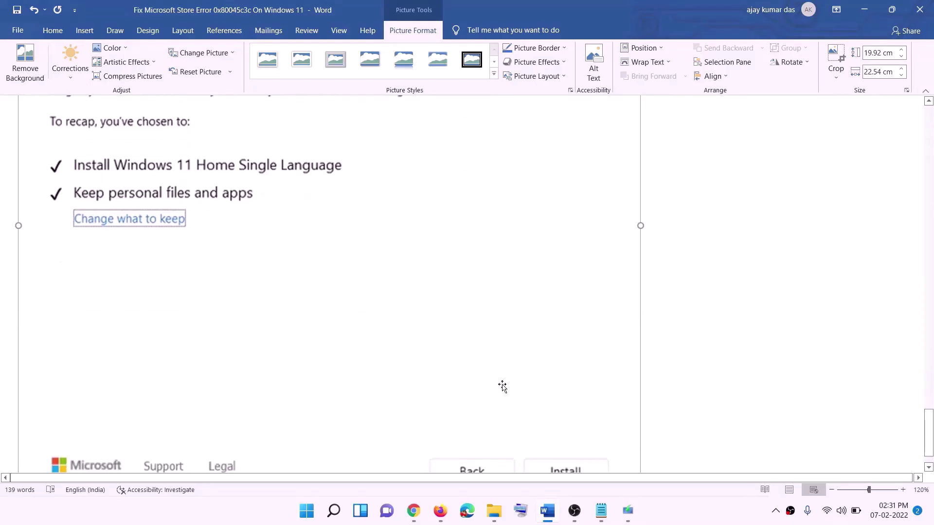
{"action": "scroll", "coordinate": [492, 358], "scroll_direction": "up", "scroll_amount": 7}
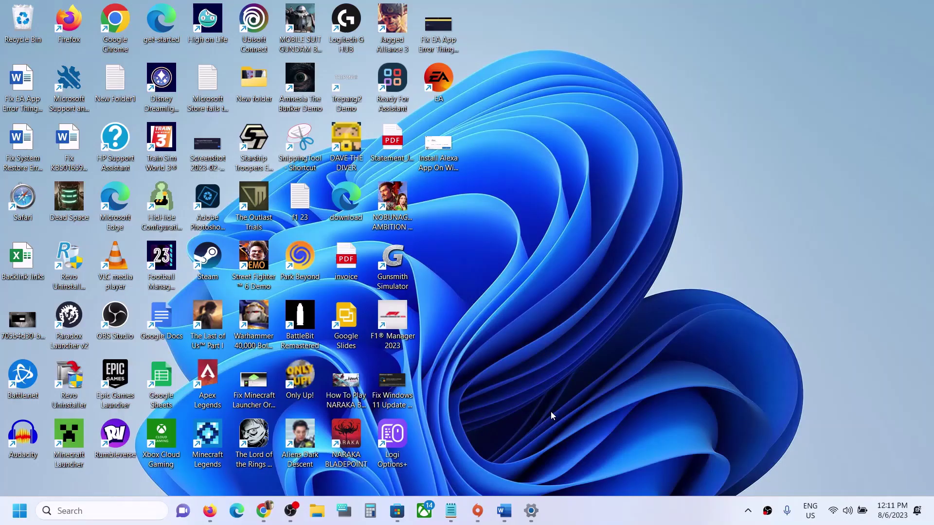
Open the Alexa store link from the Word notes in Chrome and launch the Alexa app through Microsoft Store.
{"action": "left_click", "coordinate": [504, 511]}
{"action": "left_click", "coordinate": [350, 336], "text": "ctrl"}
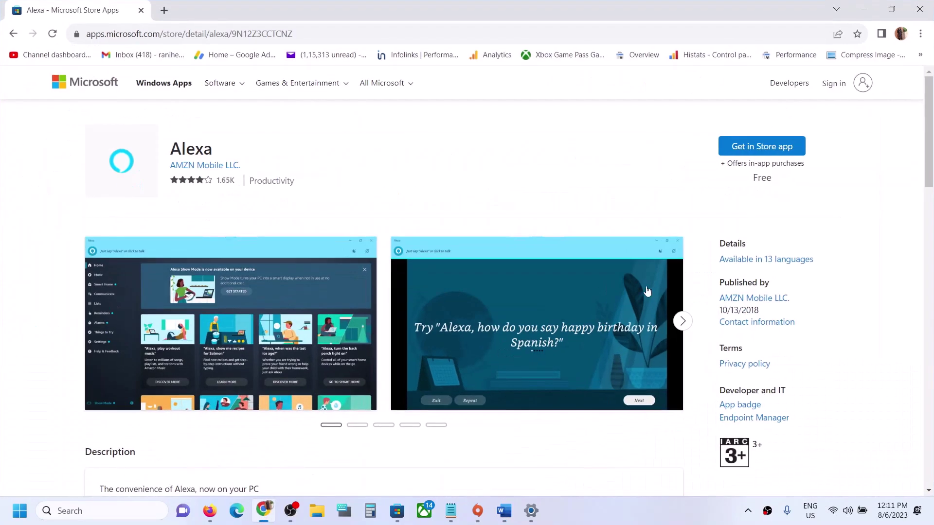
{"action": "left_click", "coordinate": [763, 147]}
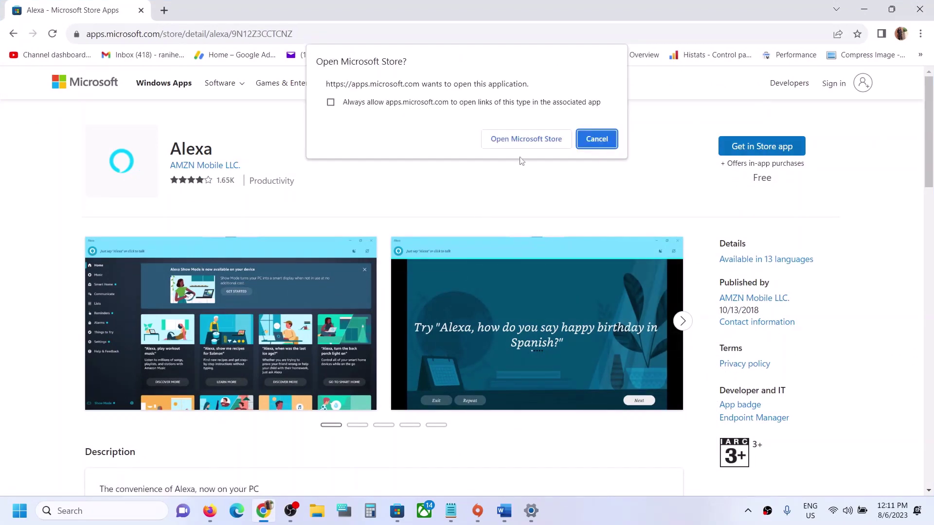
{"action": "left_click", "coordinate": [526, 138]}
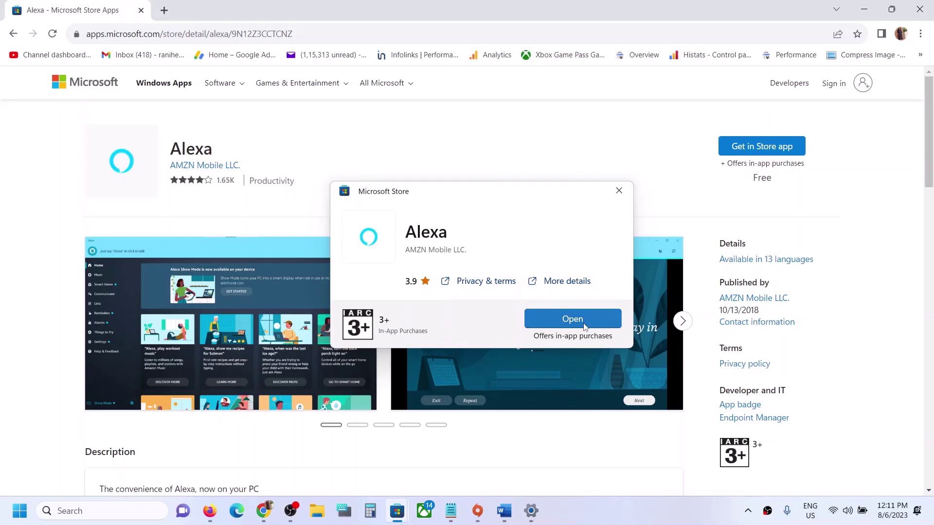
{"action": "left_click", "coordinate": [560, 320]}
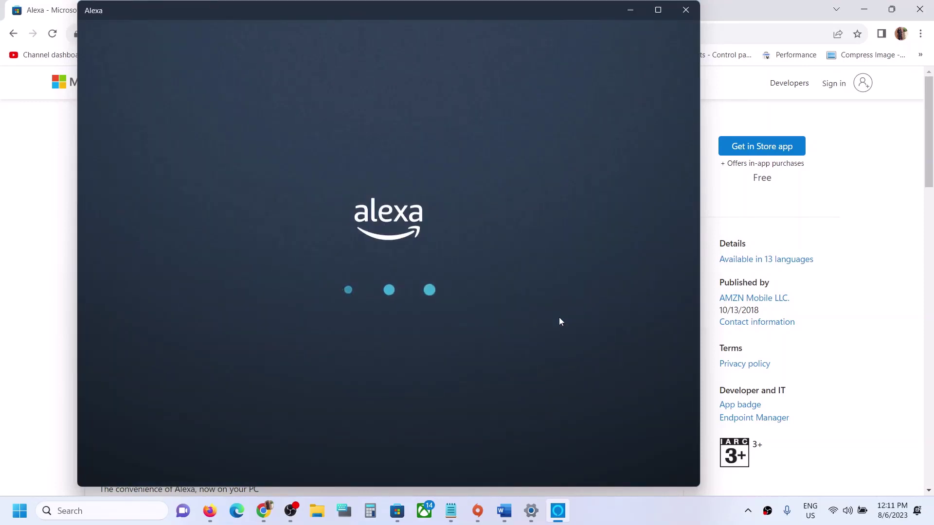
{"action": "left_click", "coordinate": [632, 513]}
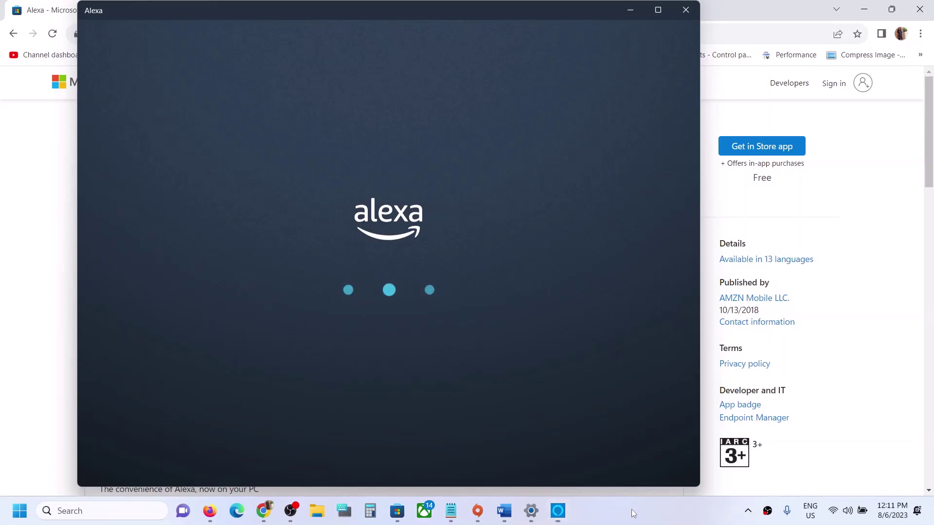